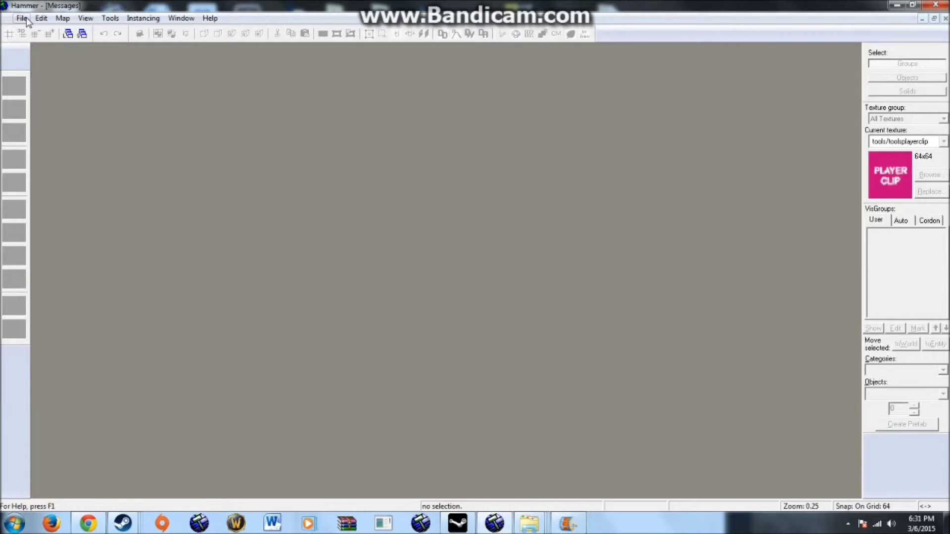
Create a new map and make dev/dev_blendmeasure the current texture after filtering the texture browser for dev.
{"action": "left_click", "coordinate": [22, 19]}
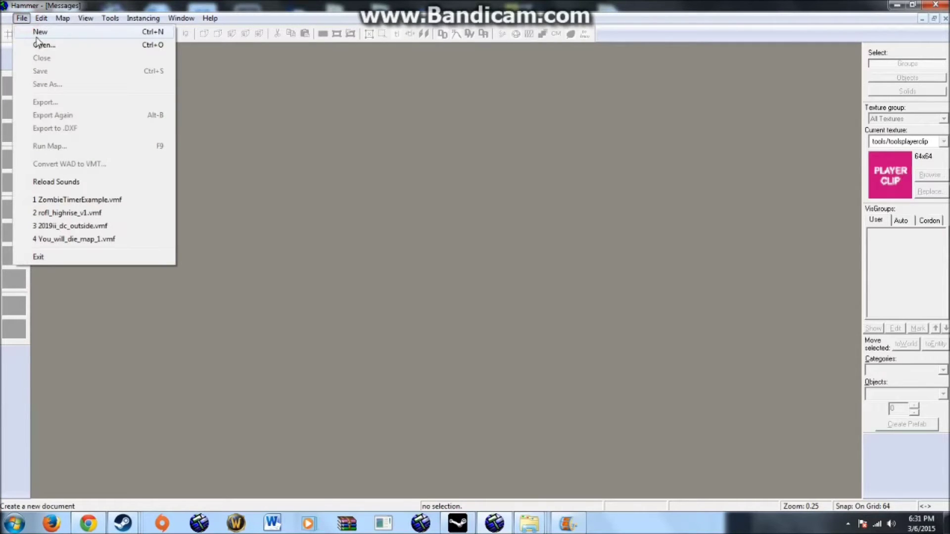
{"action": "left_click", "coordinate": [37, 33]}
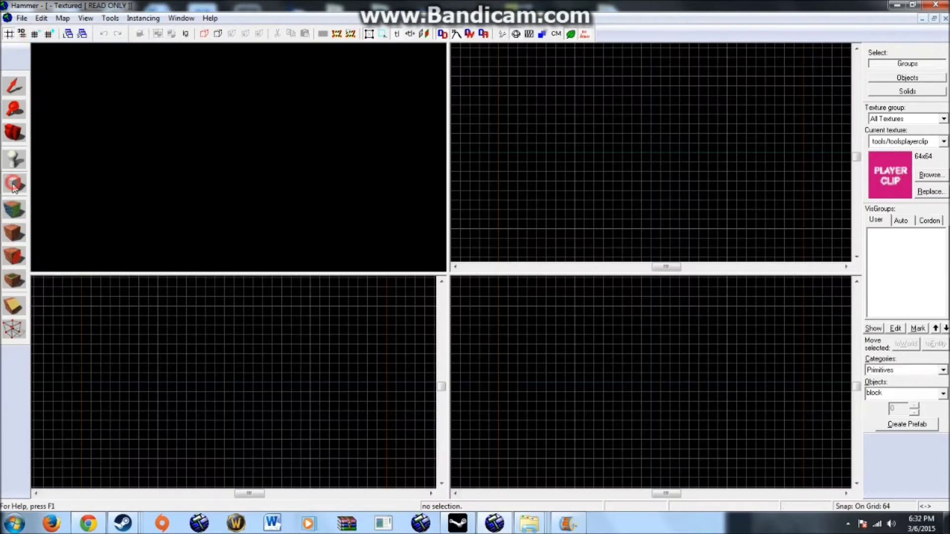
{"action": "left_click", "coordinate": [18, 216]}
{"action": "left_click", "coordinate": [440, 300]}
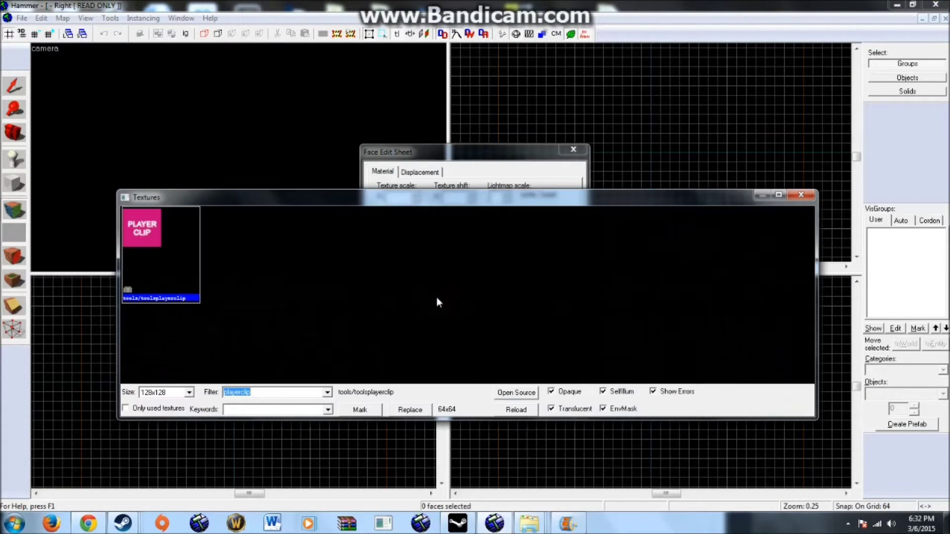
{"action": "key", "text": "BackSpace"}
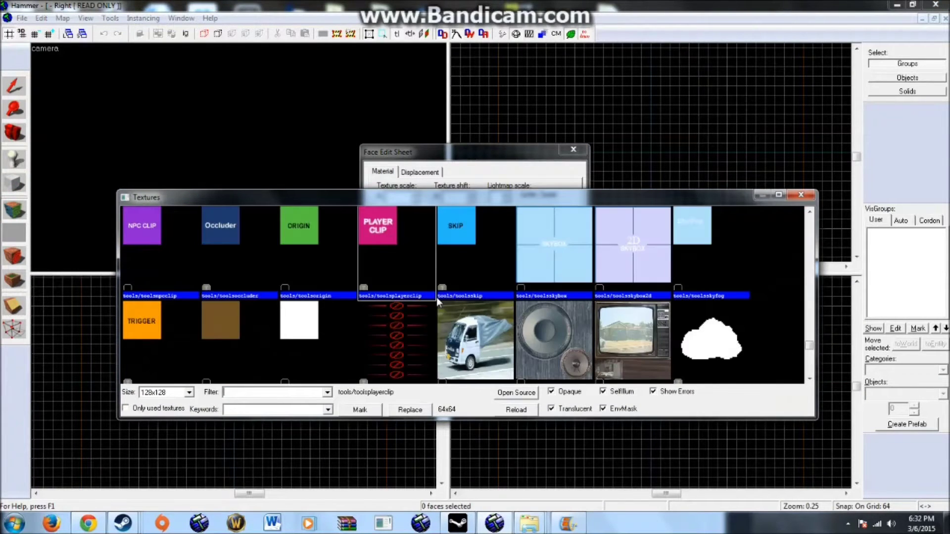
{"action": "left_click", "coordinate": [230, 273]}
{"action": "scroll", "coordinate": [230, 273], "scroll_direction": "down", "scroll_amount": 8}
{"action": "scroll", "coordinate": [278, 346], "scroll_direction": "up", "scroll_amount": 3}
{"action": "scroll", "coordinate": [278, 350], "scroll_direction": "up", "scroll_amount": 4}
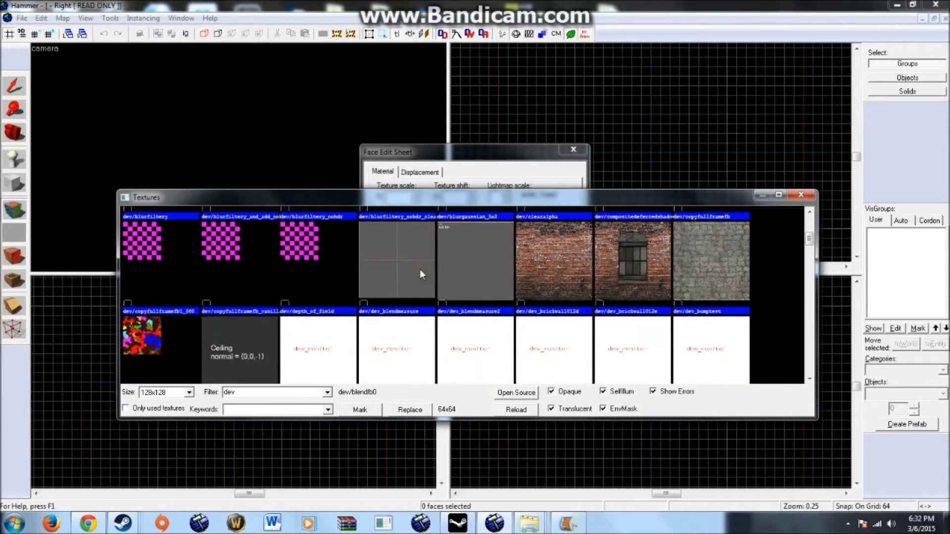
{"action": "double_click", "coordinate": [419, 269]}
Draw a floor block 320 units wide, 512 long and 64 high.
{"action": "left_click", "coordinate": [14, 183]}
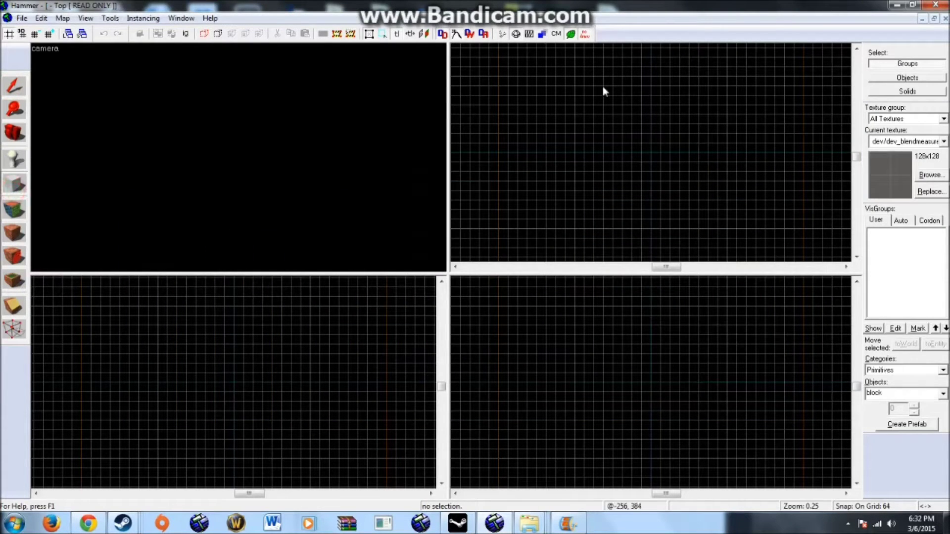
{"action": "left_click_drag", "start_coordinate": [570, 80], "coordinate": [626, 155]}
{"action": "key", "text": "Return"}
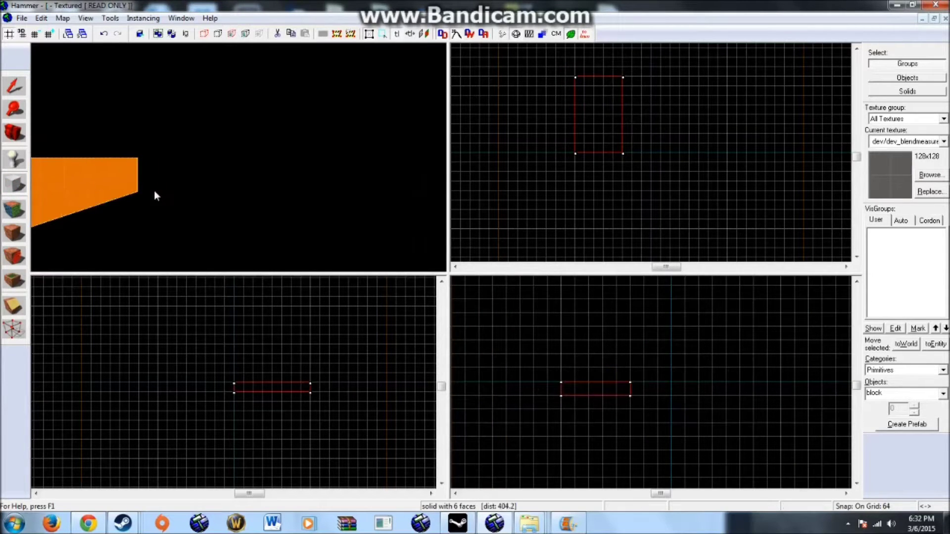
Find the tools/toolsnodraw texture and apply it to all faces of the floor block.
{"action": "left_click", "coordinate": [14, 209]}
{"action": "left_click", "coordinate": [445, 303]}
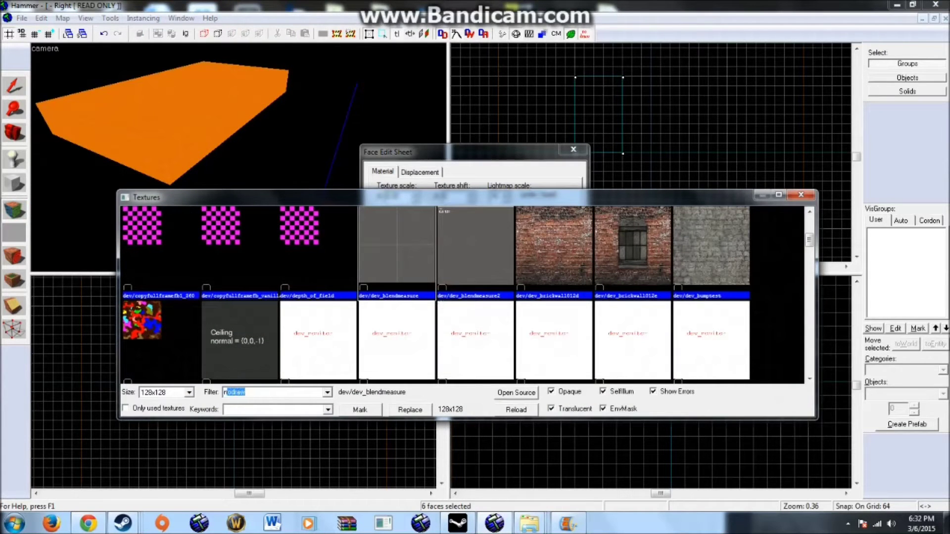
{"action": "double_click", "coordinate": [170, 289]}
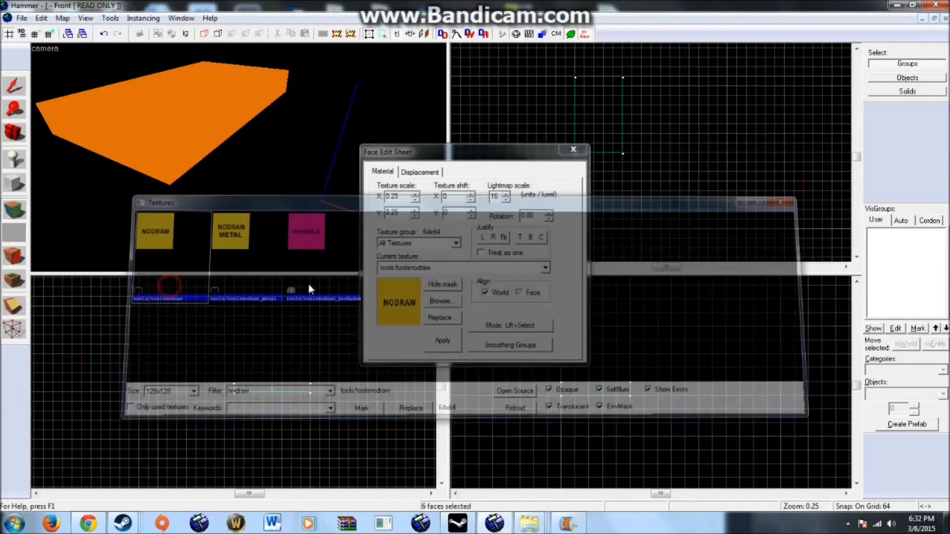
{"action": "left_click", "coordinate": [434, 345]}
Apply the recently used dev/dev_blendmeasure texture to the floor block's top face and close the face editor.
{"action": "left_click", "coordinate": [546, 269]}
{"action": "left_click", "coordinate": [462, 327]}
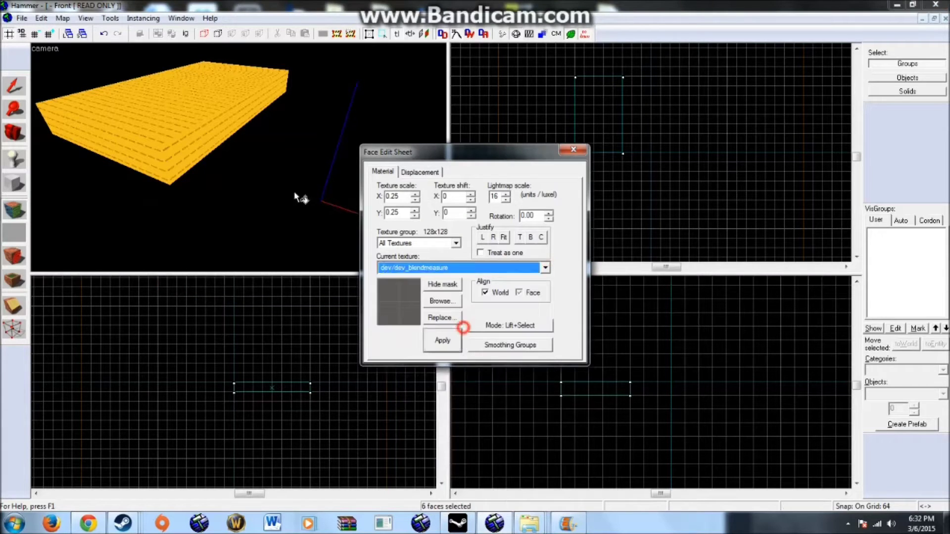
{"action": "right_click", "coordinate": [181, 103]}
{"action": "left_click", "coordinate": [572, 148]}
{"action": "left_click", "coordinate": [571, 150]}
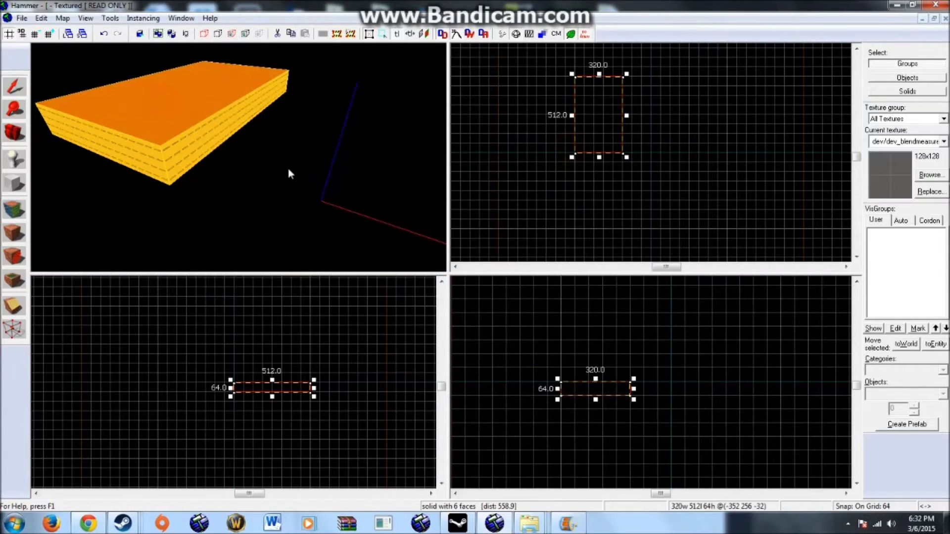
Lift tools/toolsnodraw from the floor block's side as the current texture and get ready to draw a new block.
{"action": "left_click", "coordinate": [283, 178]}
{"action": "left_click", "coordinate": [17, 202]}
{"action": "left_click", "coordinate": [193, 151]}
{"action": "left_click", "coordinate": [14, 86]}
{"action": "left_click", "coordinate": [155, 115]}
{"action": "left_click", "coordinate": [17, 181]}
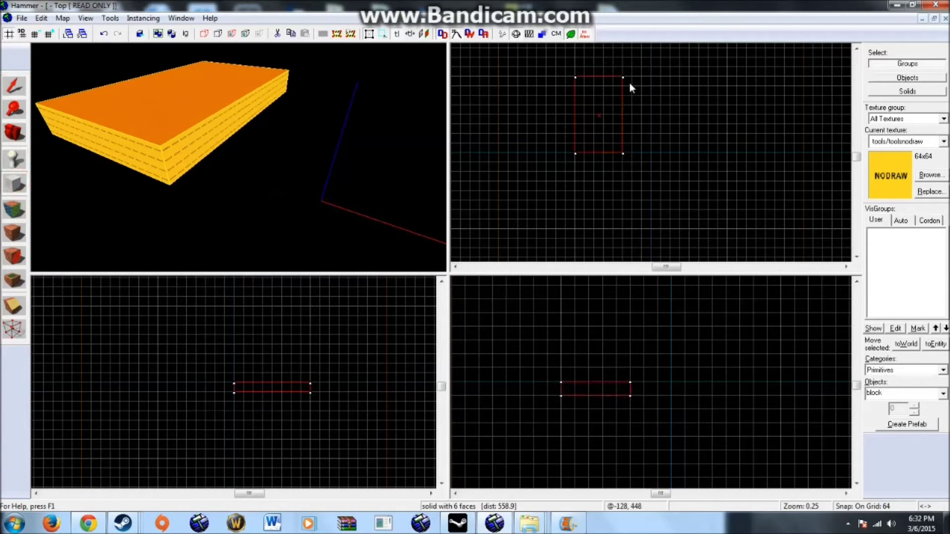
Reduce the grid to 32 and create a nodraw wall 32 wide, 512 long and 320 high along the floor's long edge.
{"action": "key", "text": "["}
{"action": "scroll", "coordinate": [630, 82], "scroll_direction": "up", "scroll_amount": 5}
{"action": "left_click_drag", "start_coordinate": [617, 75], "coordinate": [731, 158]}
{"action": "left_click_drag", "start_coordinate": [633, 379], "coordinate": [633, 328]}
{"action": "key", "text": "Return"}
{"action": "left_click", "coordinate": [15, 87]}
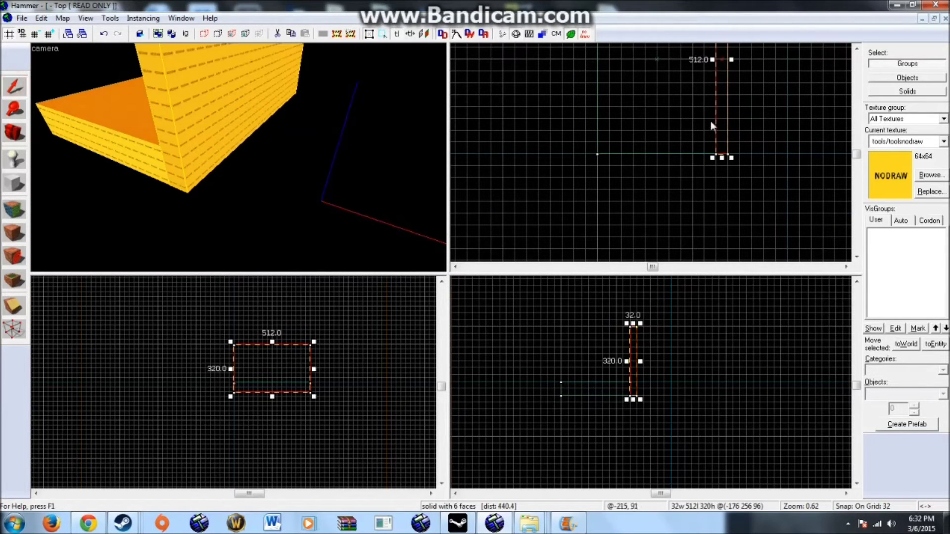
Enclose the remaining sides of the floor with nodraw walls 32 units thick.
{"action": "left_click_drag", "start_coordinate": [718, 127], "coordinate": [718, 137]}
{"action": "scroll", "coordinate": [717, 136], "scroll_direction": "down", "scroll_amount": 3}
{"action": "left_click_drag", "start_coordinate": [718, 95], "coordinate": [657, 206]}
{"action": "left_click_drag", "start_coordinate": [722, 198], "coordinate": [645, 82]}
{"action": "left_click_drag", "start_coordinate": [653, 207], "coordinate": [728, 97]}
Add a ceiling across the tops of the walls by copying a block upward.
{"action": "scroll", "coordinate": [239, 180], "scroll_direction": "up", "scroll_amount": 2}
{"action": "left_click", "coordinate": [273, 162]}
{"action": "left_click_drag", "start_coordinate": [584, 392], "coordinate": [589, 335], "text": "shift"}
{"action": "left_click", "coordinate": [597, 352]}
{"action": "key", "text": "z"}
{"action": "key", "text": "z"}
Lift the nodraw texture from one face of the room and apply it to another face.
{"action": "left_click", "coordinate": [15, 210]}
{"action": "left_click", "coordinate": [229, 132]}
{"action": "key", "text": "z"}
{"action": "key", "text": "z"}
{"action": "right_click", "coordinate": [256, 135]}
{"action": "key", "text": "z"}
{"action": "key", "text": "z"}
{"action": "left_click", "coordinate": [573, 150]}
{"action": "key", "text": "z"}
{"action": "key", "text": "z"}
Find tools/toolsskybox by filtering for skybox and apply it to the room's inner walls and ceiling.
{"action": "left_click", "coordinate": [17, 212]}
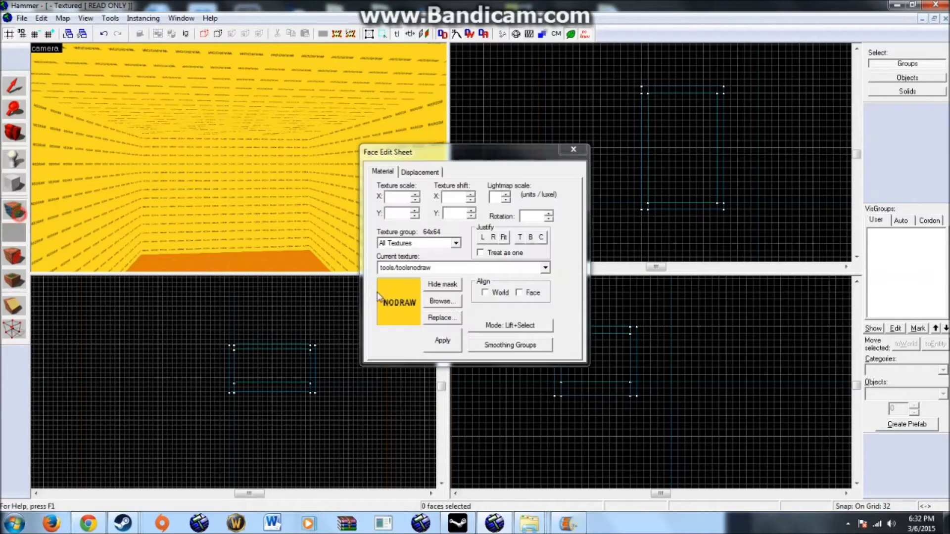
{"action": "left_click", "coordinate": [447, 303]}
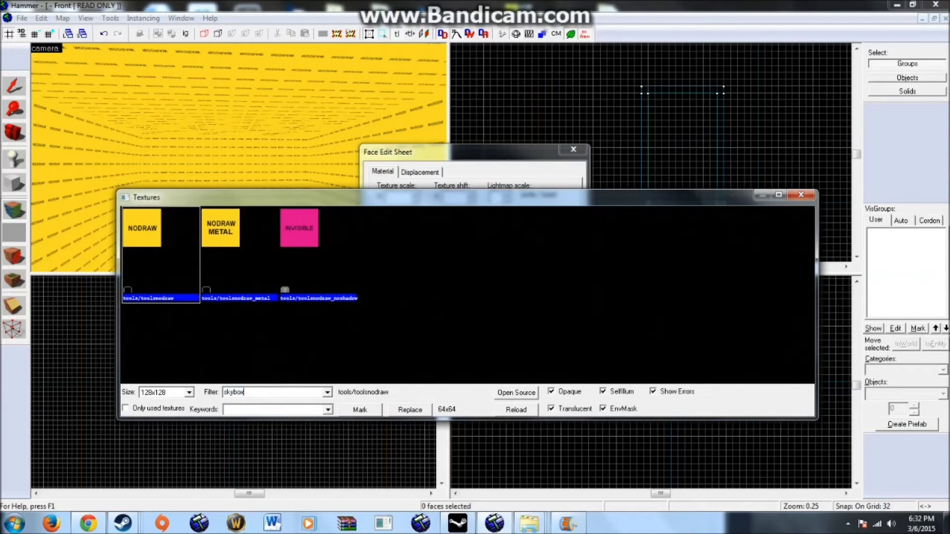
{"action": "scroll", "coordinate": [483, 339], "scroll_direction": "down", "scroll_amount": 5}
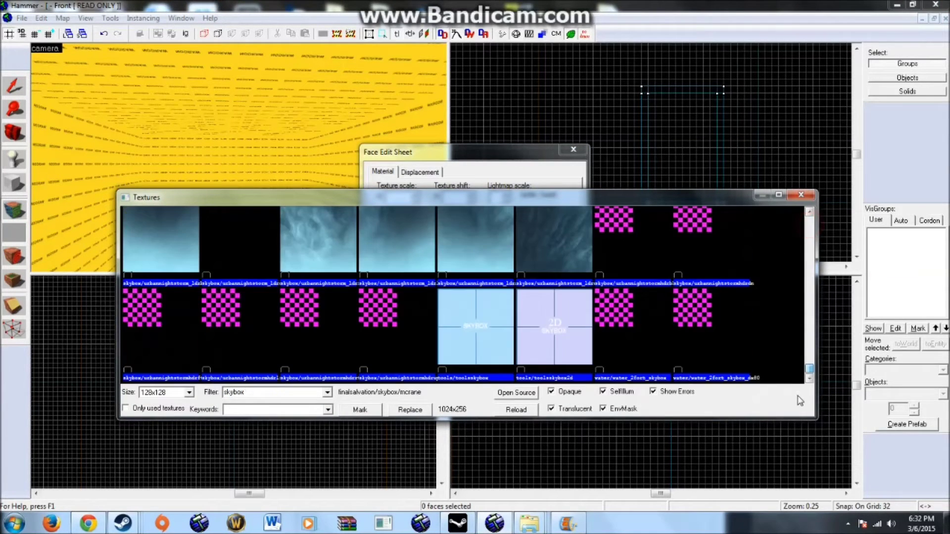
{"action": "double_click", "coordinate": [482, 339]}
{"action": "right_click", "coordinate": [87, 203]}
{"action": "right_click", "coordinate": [297, 99]}
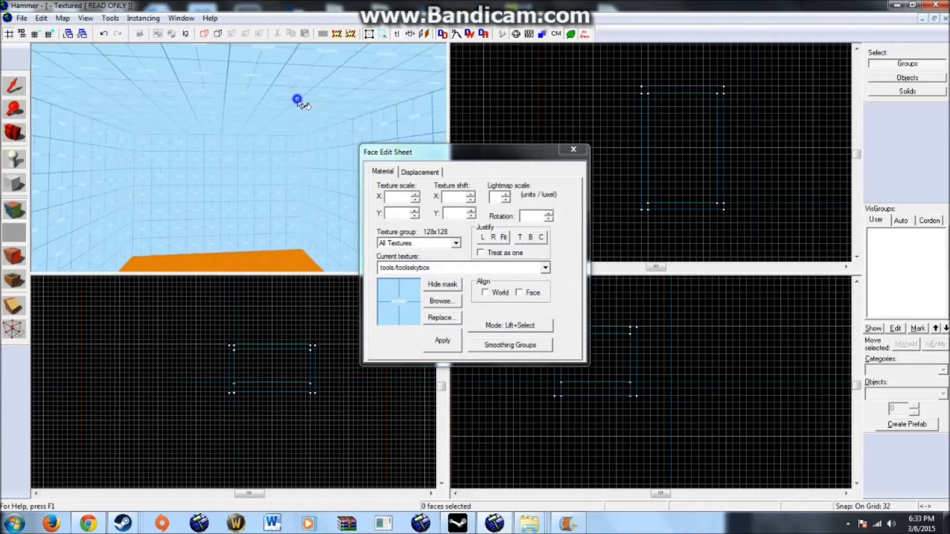
{"action": "key", "text": "Right"}
{"action": "right_click", "coordinate": [323, 132]}
{"action": "left_click", "coordinate": [15, 87]}
{"action": "key", "text": "Down"}
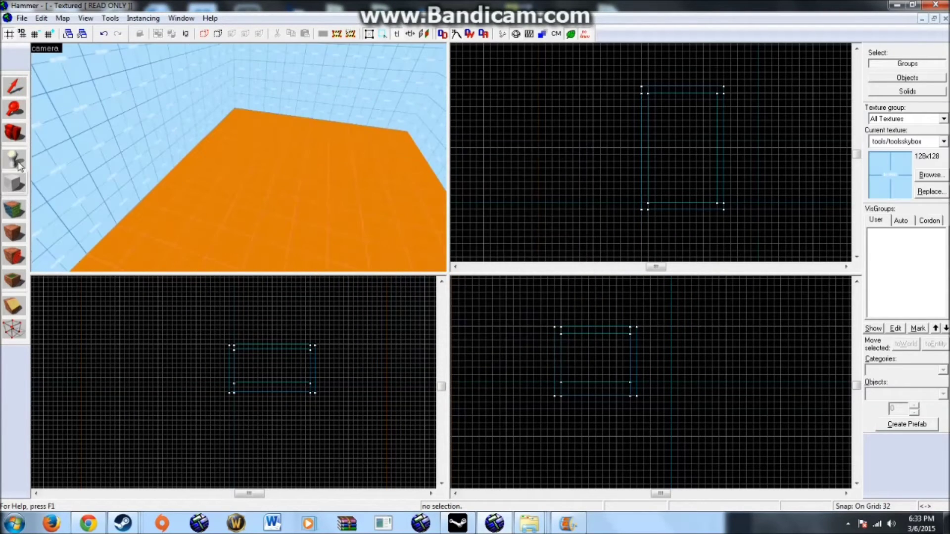
Place an info_zombie_spawn entity on the floor near the far end of the room.
{"action": "left_click", "coordinate": [890, 393]}
{"action": "type", "text": "zo"}
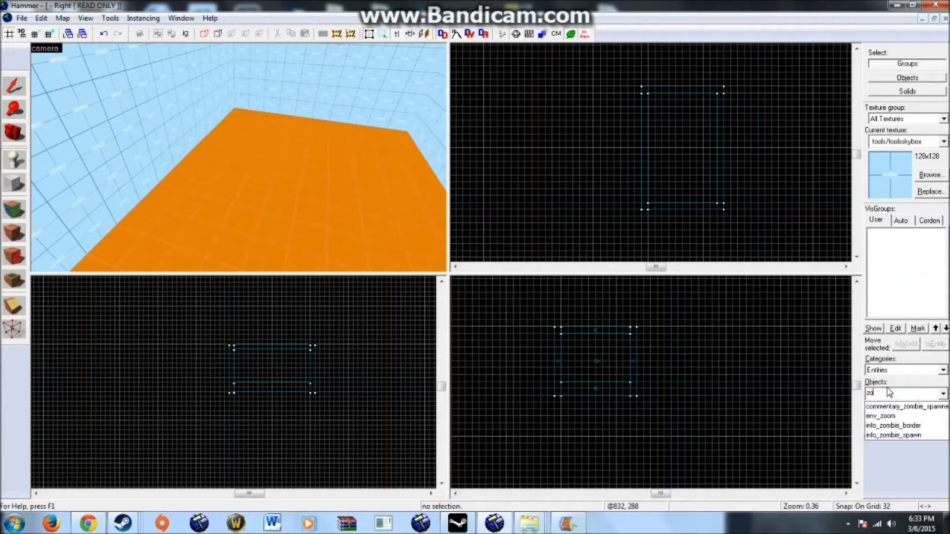
{"action": "type", "text": "mbie_"}
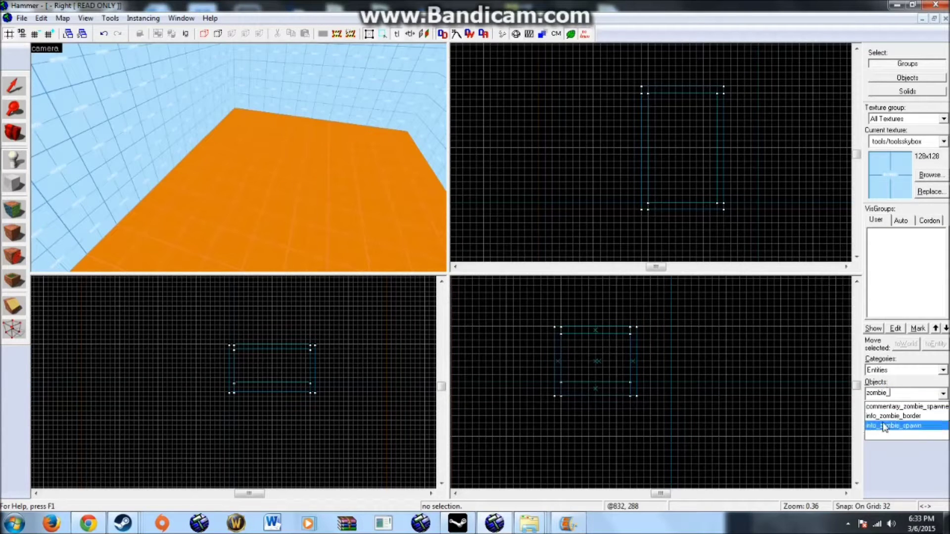
{"action": "left_click", "coordinate": [884, 425]}
{"action": "key", "text": "Right"}
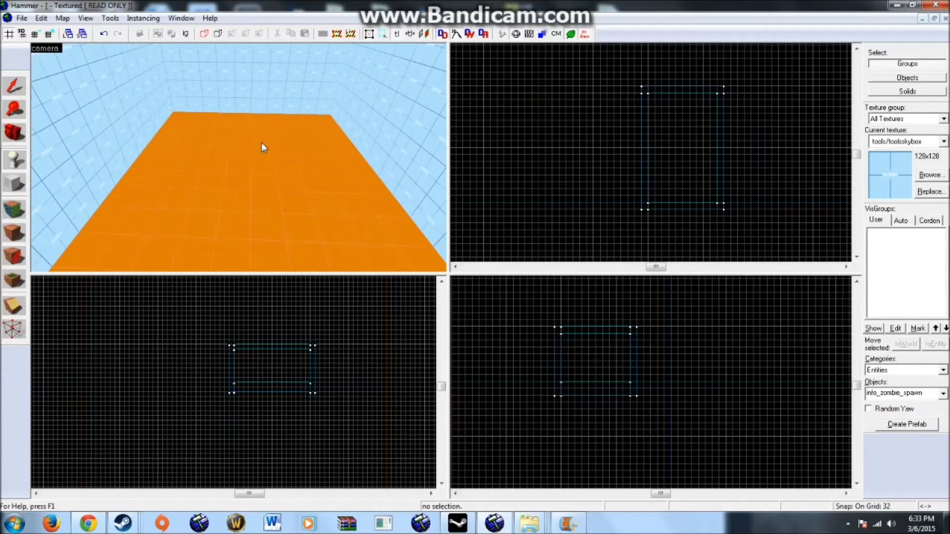
{"action": "left_click", "coordinate": [247, 126]}
{"action": "key", "text": "Right"}
{"action": "key", "text": "Up"}
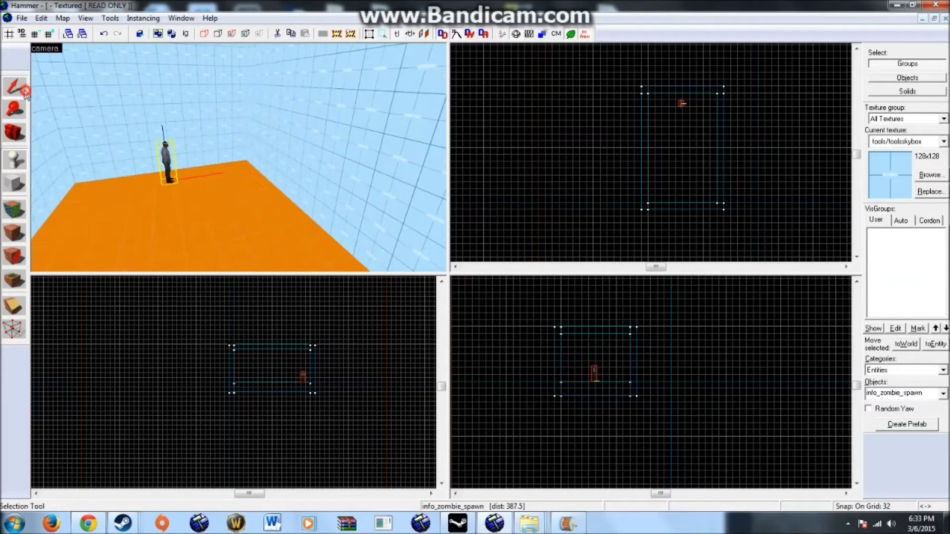
Rotate the zombie spawn about 90 degrees in the top view so it faces down the room's length.
{"action": "left_click", "coordinate": [19, 88]}
{"action": "key", "text": "w"}
{"action": "key", "text": "Left"}
{"action": "scroll", "coordinate": [203, 169], "scroll_direction": "up", "scroll_amount": 3}
{"action": "key", "text": "Left"}
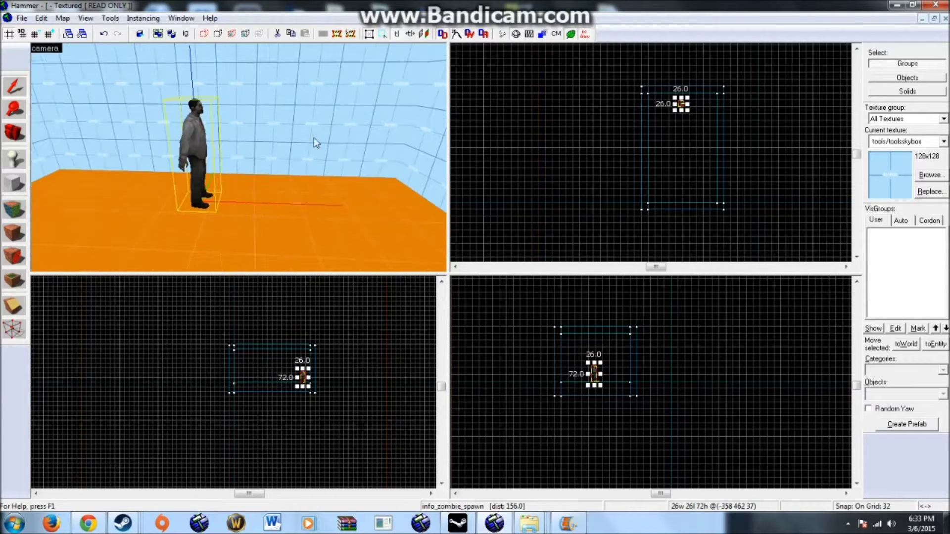
{"action": "scroll", "coordinate": [687, 105], "scroll_direction": "up", "scroll_amount": 9}
{"action": "left_click_drag", "start_coordinate": [676, 108], "coordinate": [697, 118]}
{"action": "scroll", "coordinate": [697, 117], "scroll_direction": "up", "scroll_amount": 11}
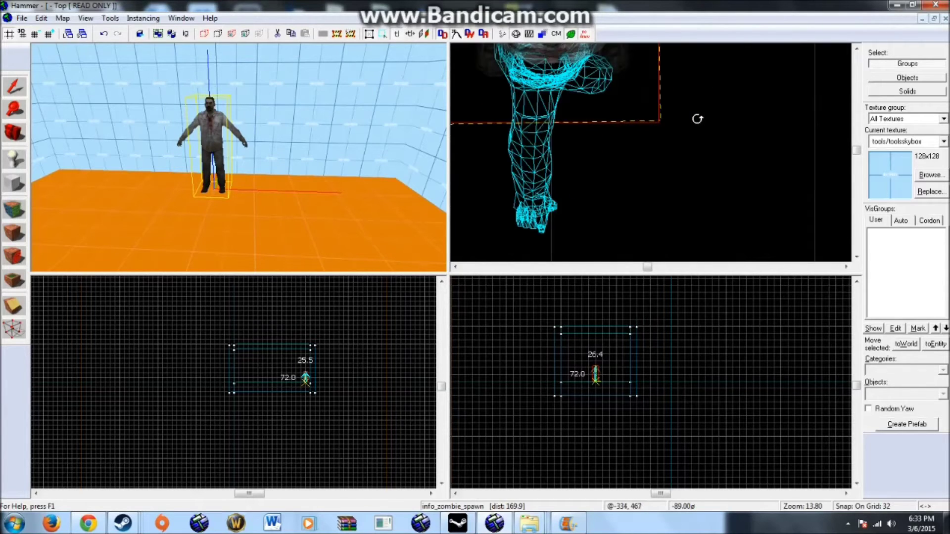
Raise the zombie spawn about 31 units above the floor.
{"action": "left_click", "coordinate": [578, 371]}
{"action": "scroll", "coordinate": [584, 370], "scroll_direction": "up", "scroll_amount": 9}
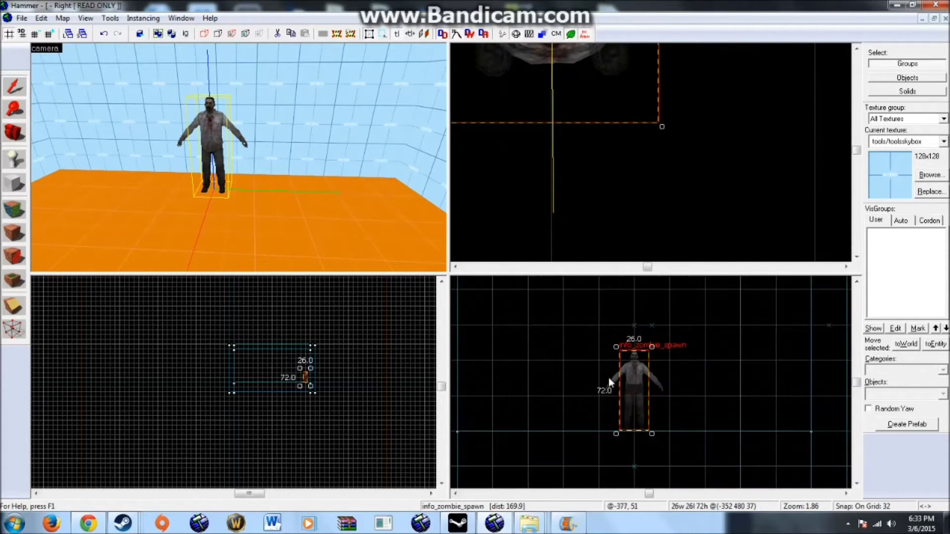
{"action": "left_click_drag", "start_coordinate": [623, 383], "coordinate": [622, 354]}
{"action": "left_click", "coordinate": [578, 372]}
{"action": "key", "text": "z"}
{"action": "key", "text": "w"}
{"action": "key", "text": "s"}
Open the zombie spawn's properties and name the entity Zombie.
{"action": "double_click", "coordinate": [225, 141]}
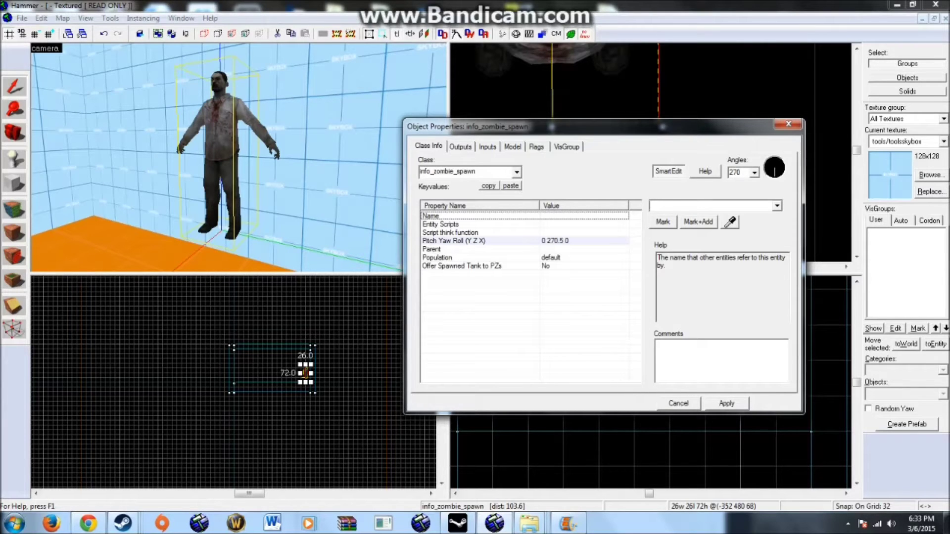
{"action": "type", "text": "Zombie"}
{"action": "left_click", "coordinate": [675, 207]}
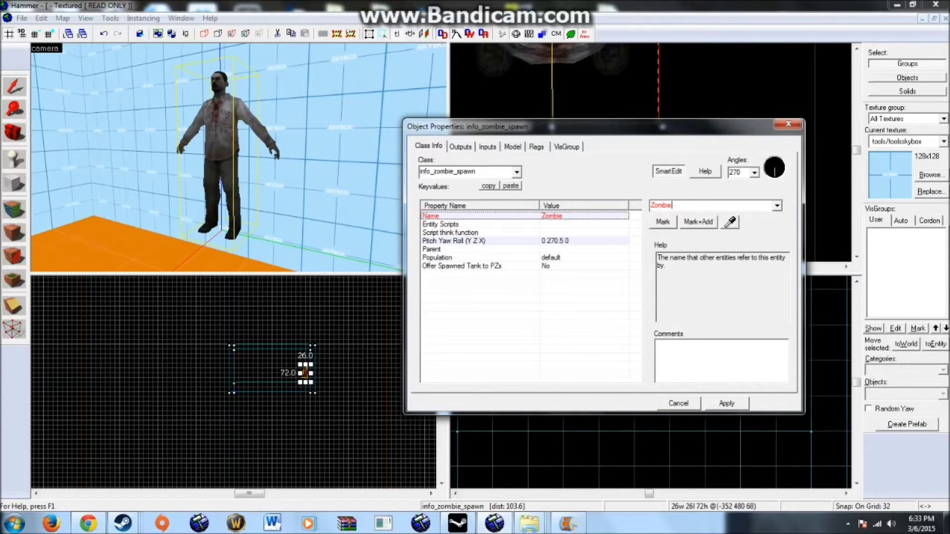
{"action": "left_click", "coordinate": [729, 403]}
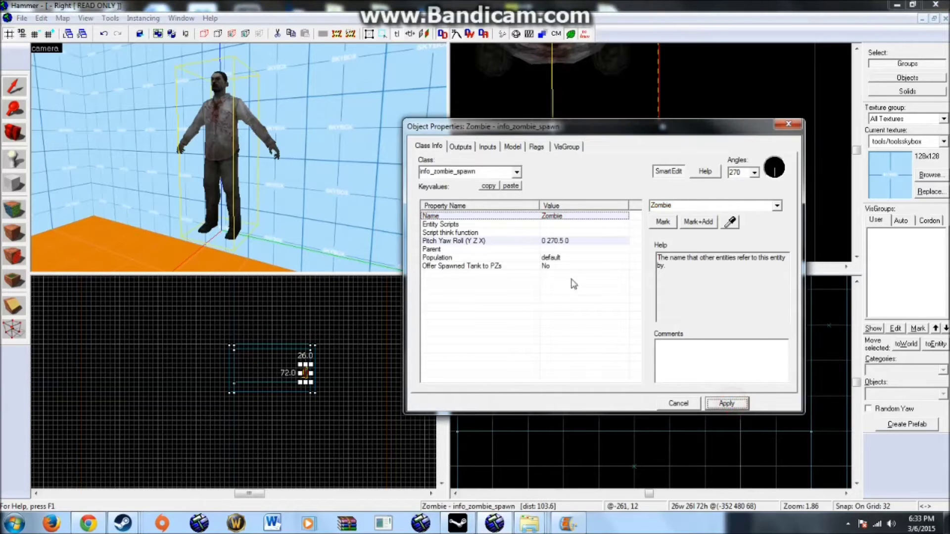
Review the zombie spawn's Parent and Population properties.
{"action": "left_click", "coordinate": [462, 249]}
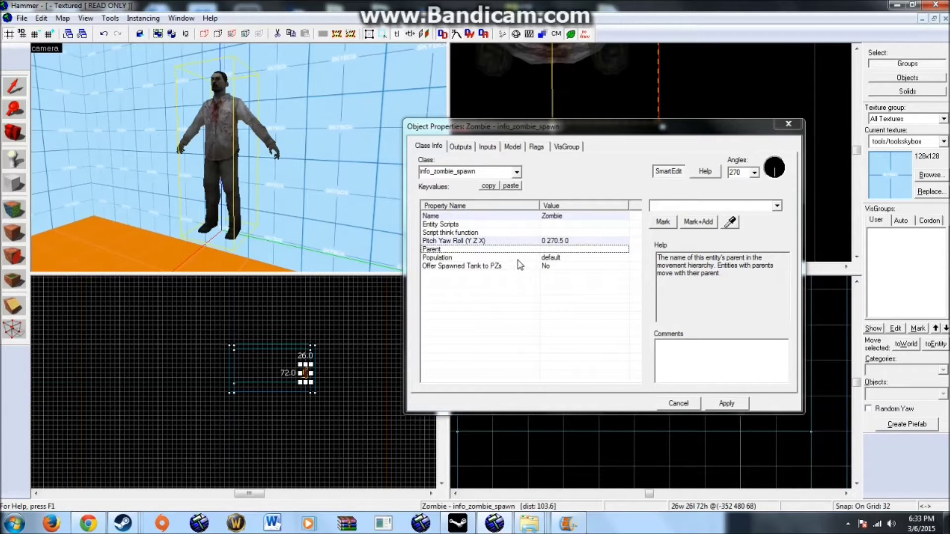
{"action": "left_click", "coordinate": [441, 259]}
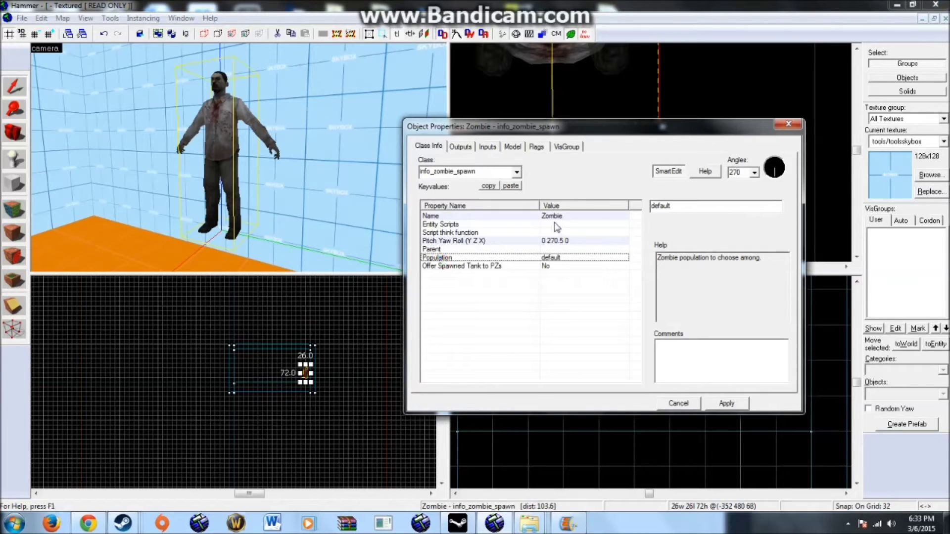
{"action": "double_click", "coordinate": [682, 204]}
Switch to Chrome and close its window, leaving the MediaFire page with its pending upload.
{"action": "mouse_move", "coordinate": [89, 524]}
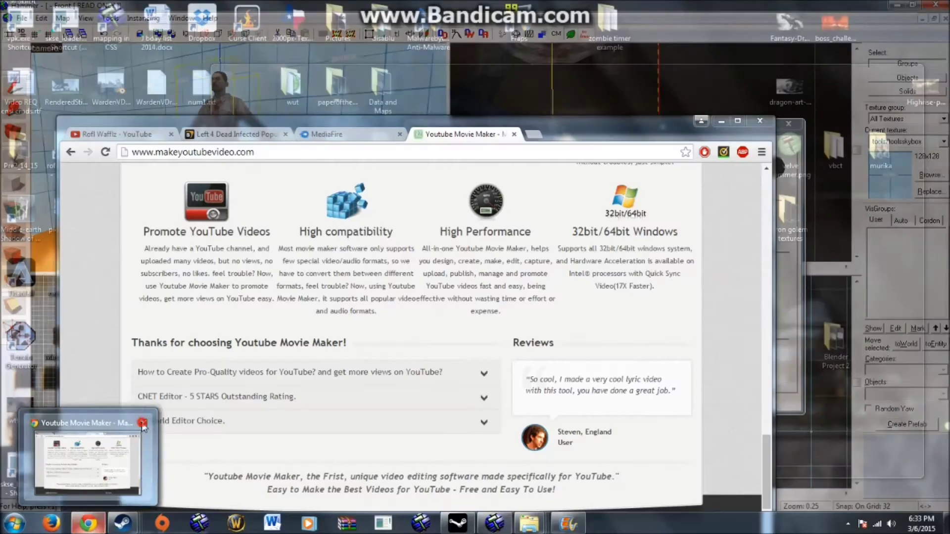
{"action": "left_click", "coordinate": [92, 525]}
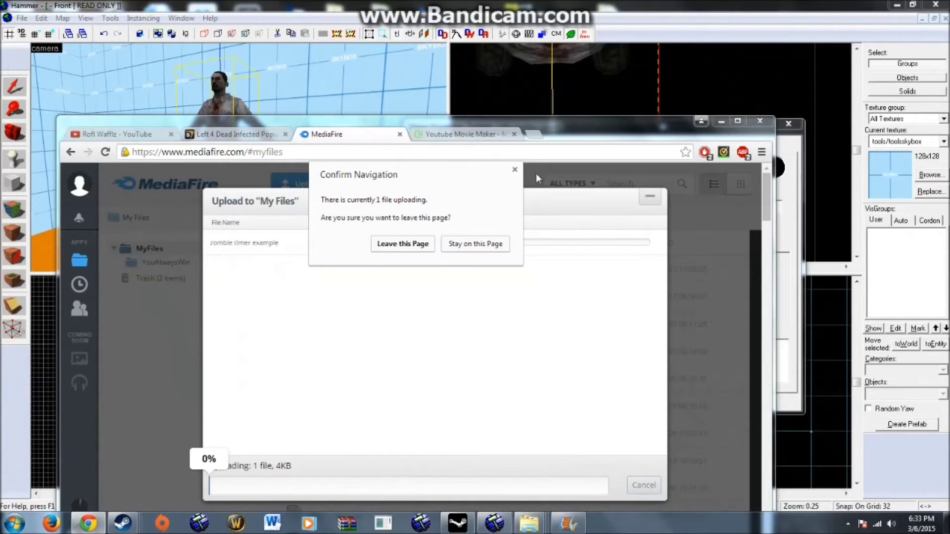
{"action": "left_click", "coordinate": [515, 170]}
{"action": "left_click", "coordinate": [746, 126]}
{"action": "left_click", "coordinate": [413, 243]}
Switch to Chrome, search for "l4d2 zombie population list" and open the Valve Developer page on Left 4 Dead Infected Populations.
{"action": "left_click", "coordinate": [88, 523]}
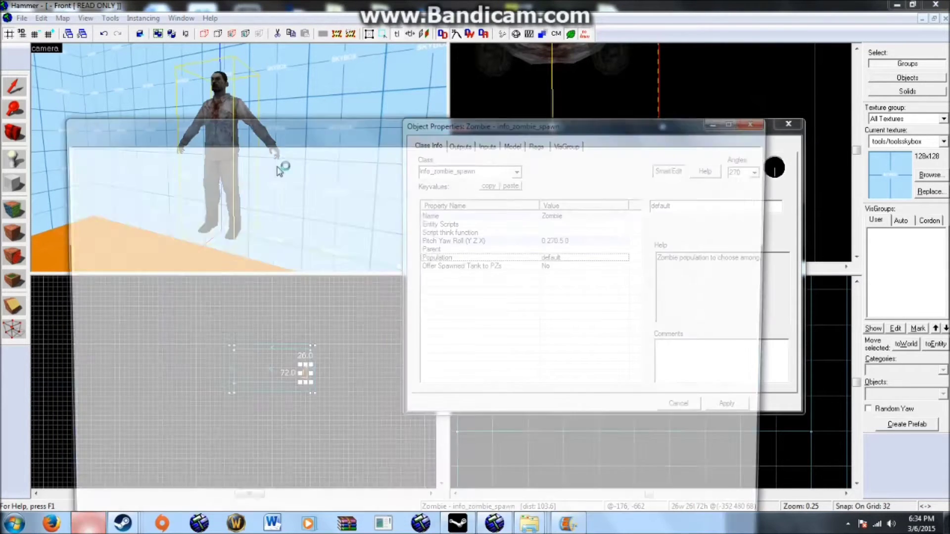
{"action": "left_click", "coordinate": [193, 134]}
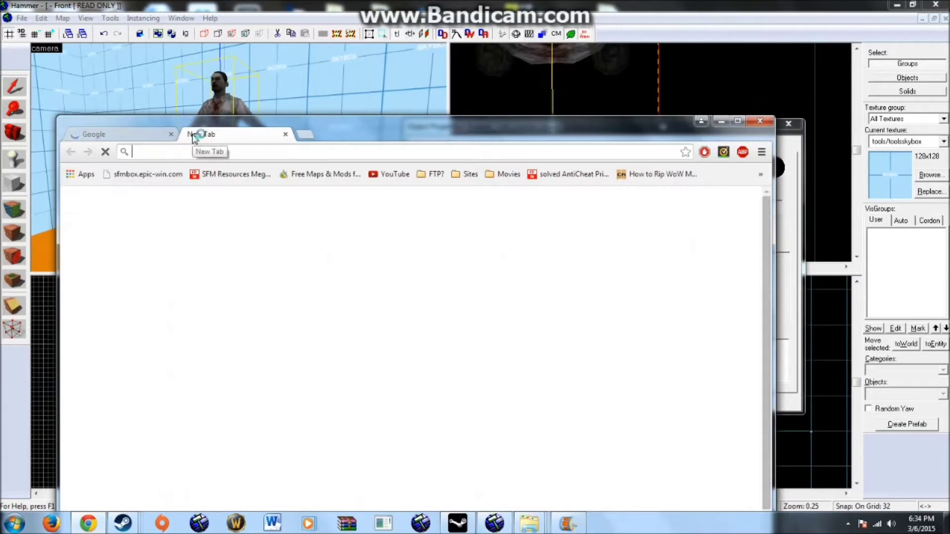
{"action": "type", "text": "l4d2 zomb"}
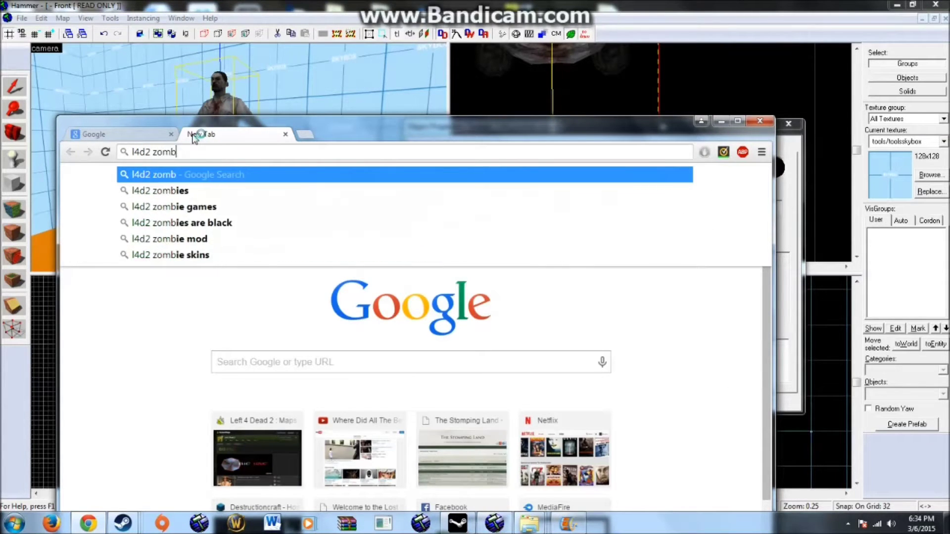
{"action": "type", "text": "ie population list"}
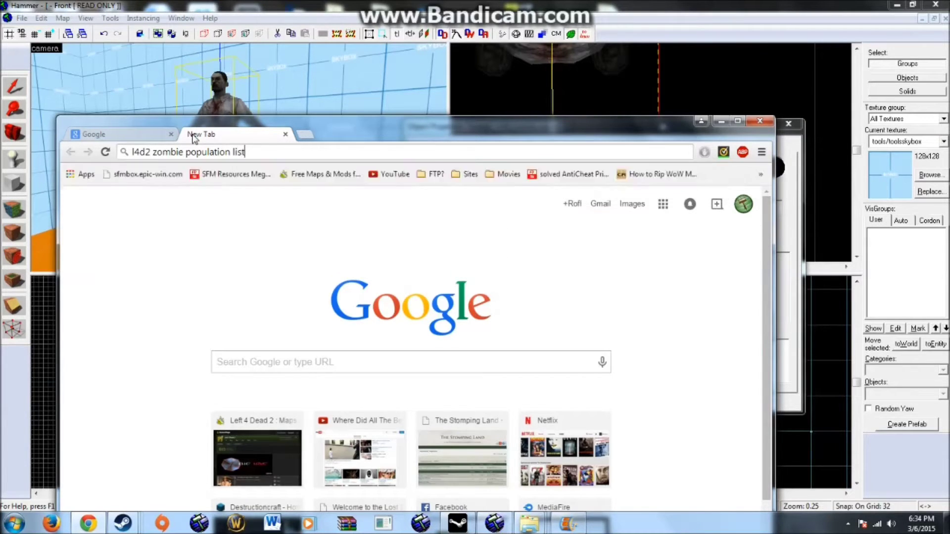
{"action": "key", "text": "Return"}
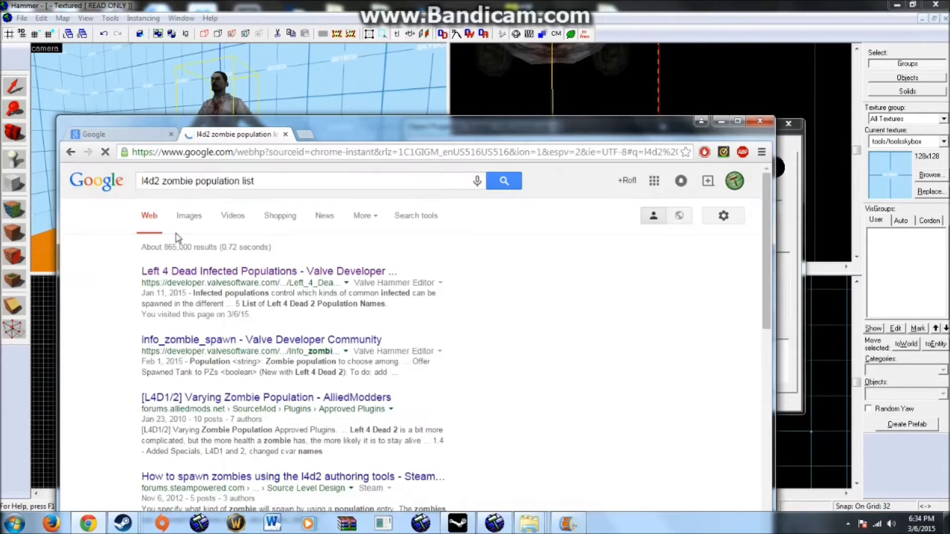
{"action": "left_click", "coordinate": [204, 272]}
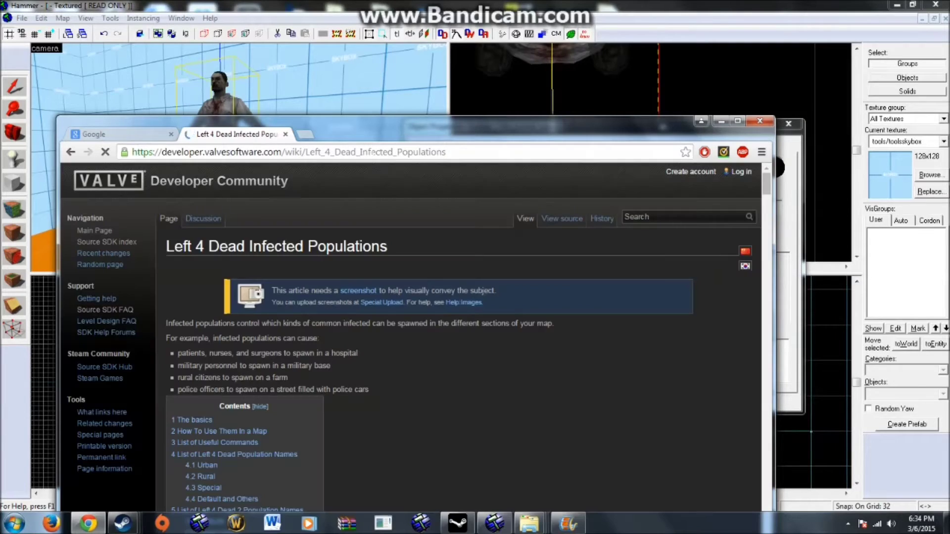
Look through the Infected Populations article to find the list of Left 4 Dead 2 population names.
{"action": "left_click_drag", "start_coordinate": [372, 123], "coordinate": [372, 64]}
{"action": "scroll", "coordinate": [372, 292], "scroll_direction": "down", "scroll_amount": 7}
{"action": "scroll", "coordinate": [375, 294], "scroll_direction": "down", "scroll_amount": 20}
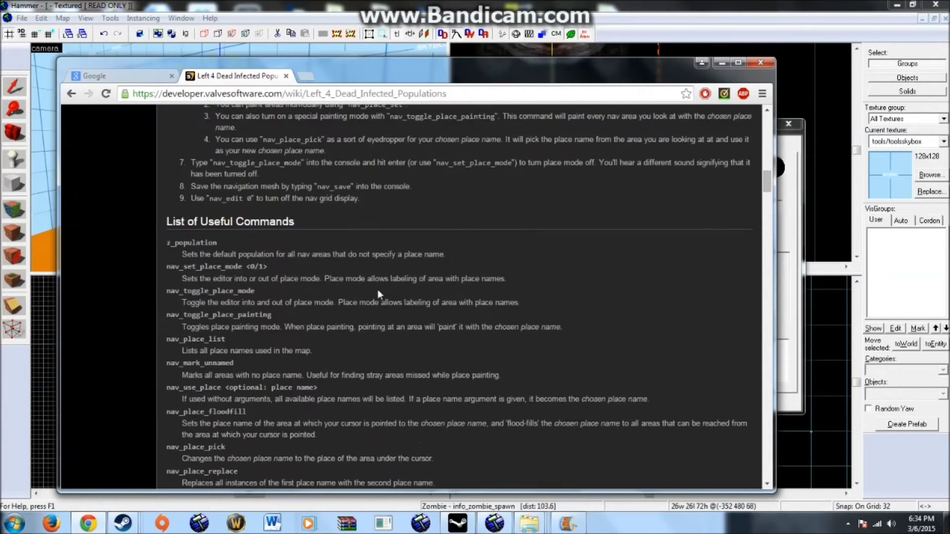
{"action": "scroll", "coordinate": [378, 296], "scroll_direction": "down", "scroll_amount": 20}
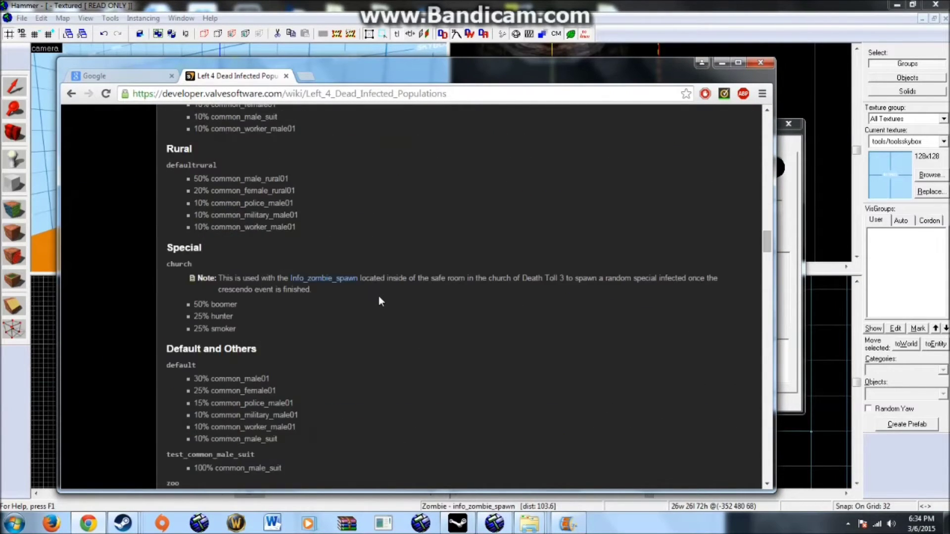
{"action": "left_click_drag", "start_coordinate": [347, 262], "coordinate": [177, 262]}
{"action": "left_click", "coordinate": [258, 315]}
{"action": "scroll", "coordinate": [264, 317], "scroll_direction": "down", "scroll_amount": 3}
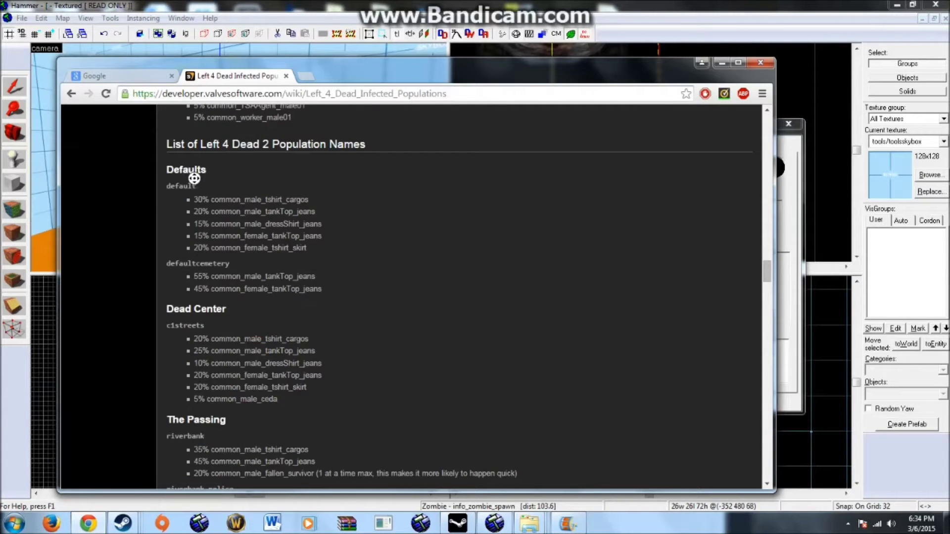
{"action": "scroll", "coordinate": [192, 213], "scroll_direction": "down", "scroll_amount": 5}
{"action": "scroll", "coordinate": [193, 207], "scroll_direction": "down", "scroll_amount": 2}
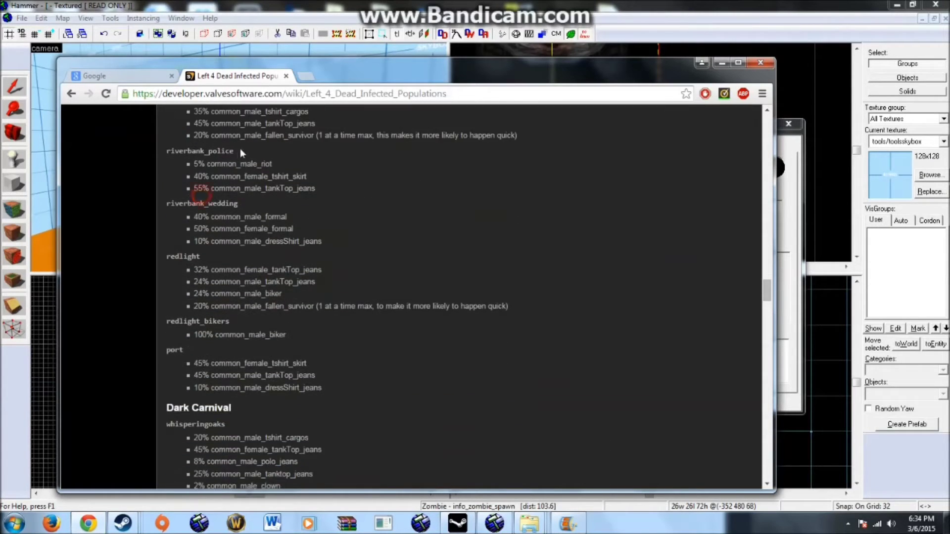
Examine the zombie types and percentages listed for the riverbank_wedding population and its neighbours under The Passing.
{"action": "left_click_drag", "start_coordinate": [221, 152], "coordinate": [240, 204]}
{"action": "left_click", "coordinate": [240, 206]}
{"action": "scroll", "coordinate": [226, 213], "scroll_direction": "down", "scroll_amount": 2}
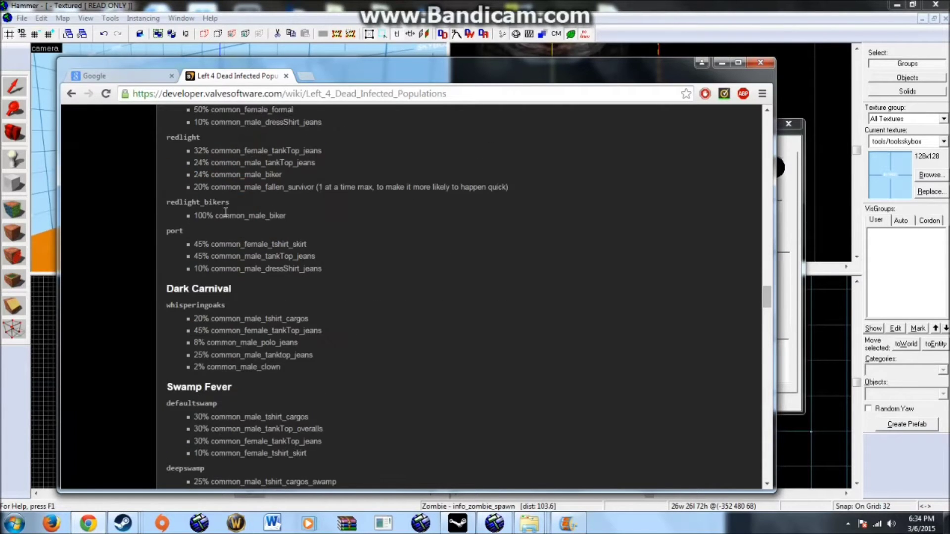
{"action": "scroll", "coordinate": [225, 213], "scroll_direction": "up", "scroll_amount": 3}
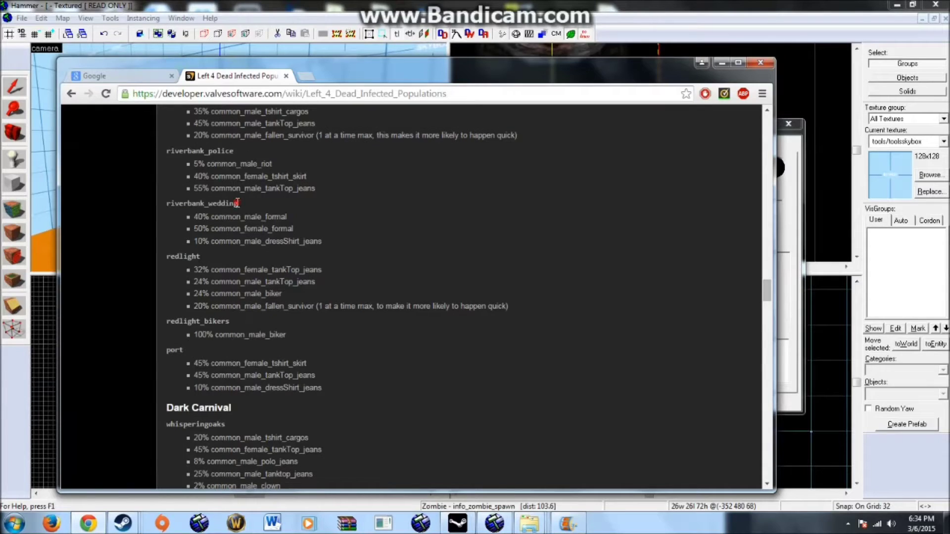
{"action": "left_click_drag", "start_coordinate": [237, 203], "coordinate": [330, 246]}
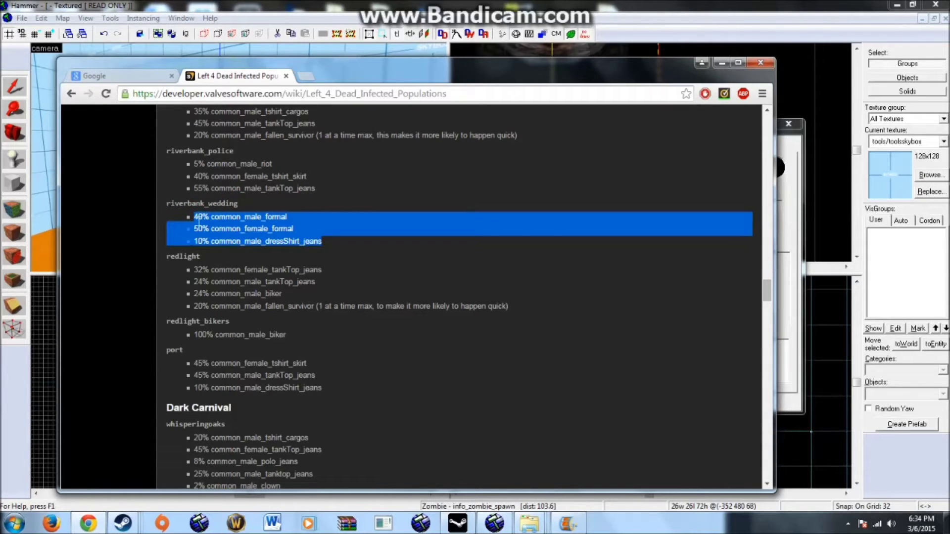
{"action": "left_click", "coordinate": [229, 222]}
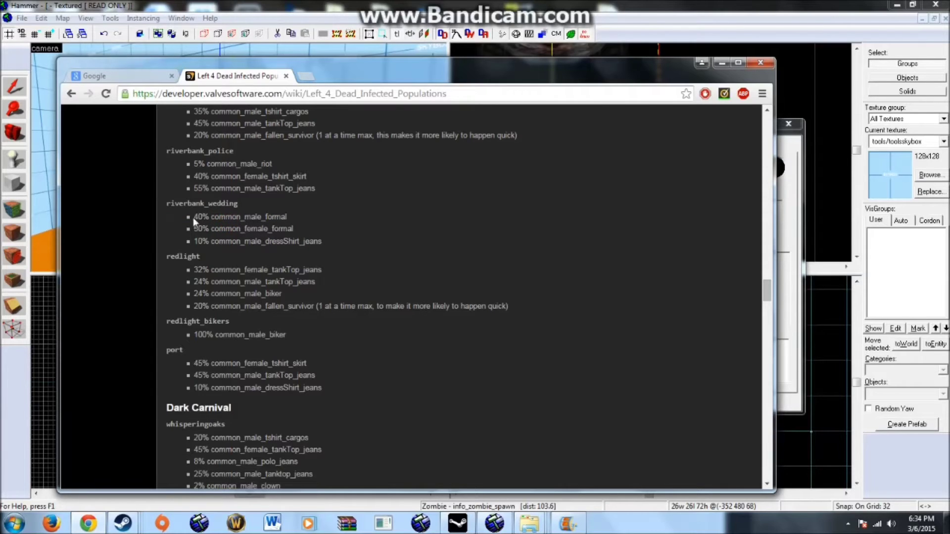
{"action": "left_click_drag", "start_coordinate": [194, 217], "coordinate": [299, 217]}
{"action": "left_click", "coordinate": [203, 217]}
{"action": "left_click_drag", "start_coordinate": [192, 229], "coordinate": [295, 227]}
{"action": "left_click", "coordinate": [293, 243]}
{"action": "left_click_drag", "start_coordinate": [194, 239], "coordinate": [336, 240]}
{"action": "left_click", "coordinate": [322, 241]}
{"action": "left_click_drag", "start_coordinate": [207, 217], "coordinate": [183, 217]}
{"action": "left_click", "coordinate": [210, 231]}
Copy the population name riverbank_police from the article and set it as the zombie spawn's Population in Hammer.
{"action": "left_click_drag", "start_coordinate": [234, 151], "coordinate": [143, 151]}
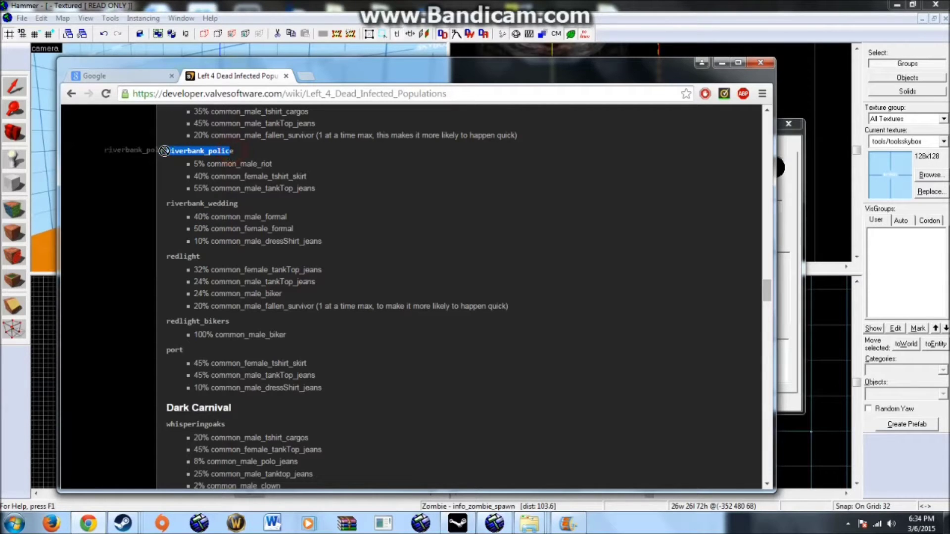
{"action": "left_click", "coordinate": [233, 151]}
{"action": "left_click_drag", "start_coordinate": [234, 151], "coordinate": [145, 145]}
{"action": "key", "text": "ctrl+c"}
{"action": "left_click", "coordinate": [486, 5]}
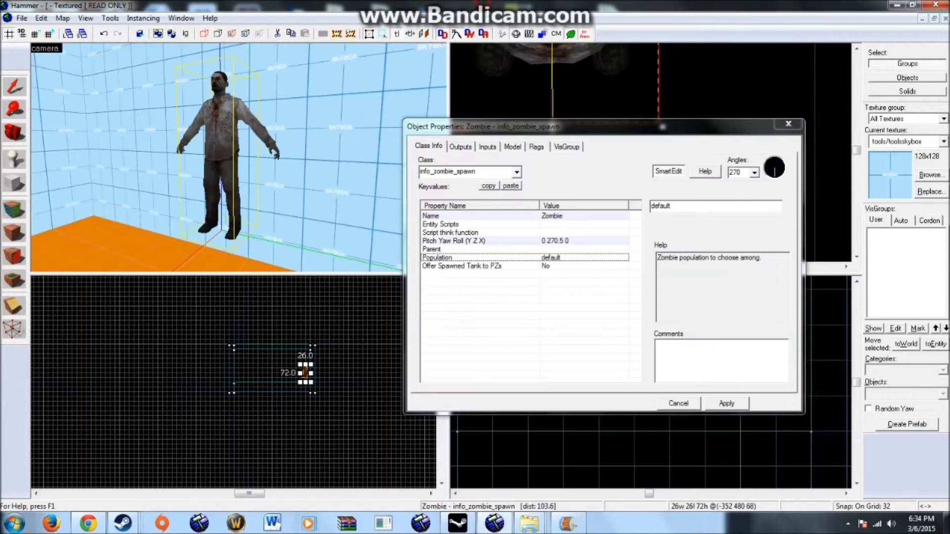
{"action": "left_click_drag", "start_coordinate": [687, 208], "coordinate": [601, 194]}
{"action": "key", "text": "ctrl+v"}
{"action": "left_click", "coordinate": [568, 267]}
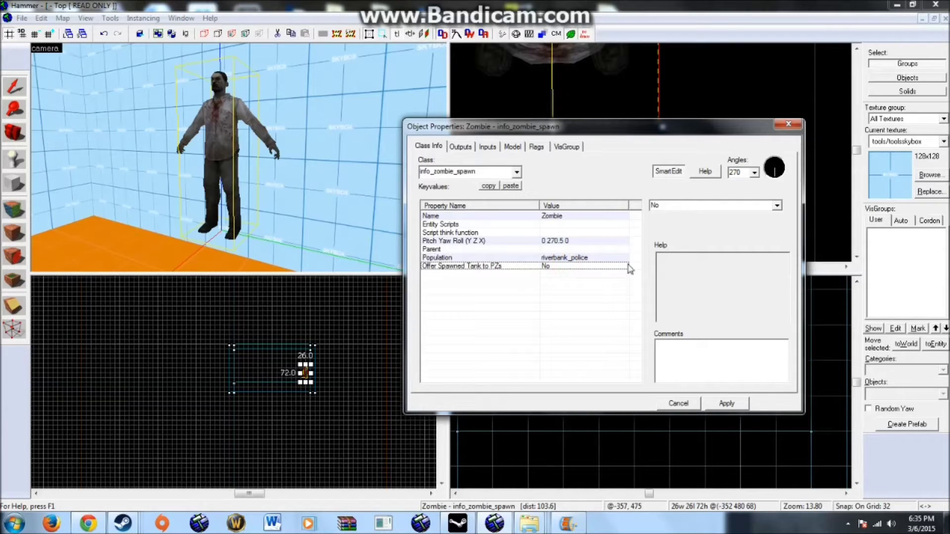
Try entering Tan as the zombie spawn's Population, and restore it to riverbank_police.
{"action": "left_click", "coordinate": [567, 258]}
{"action": "double_click", "coordinate": [715, 206]}
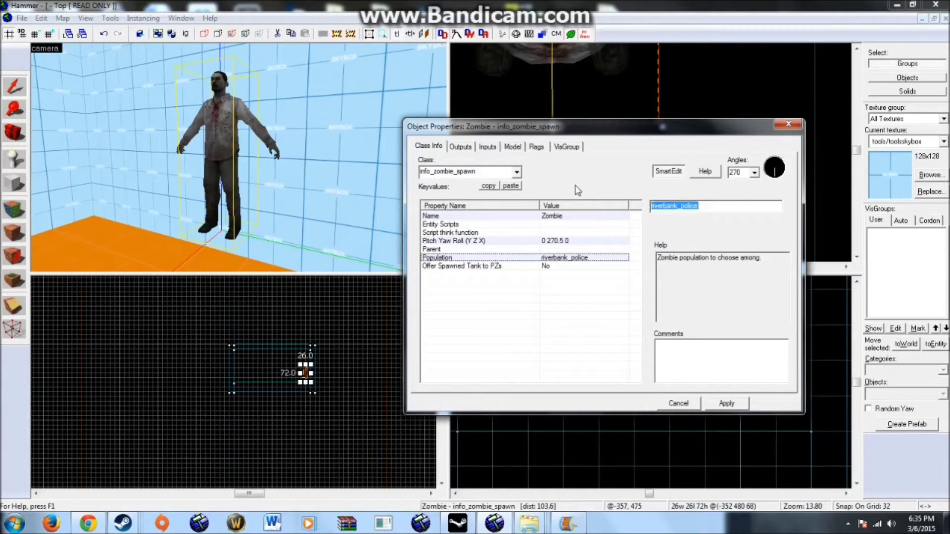
{"action": "type", "text": "Ta"}
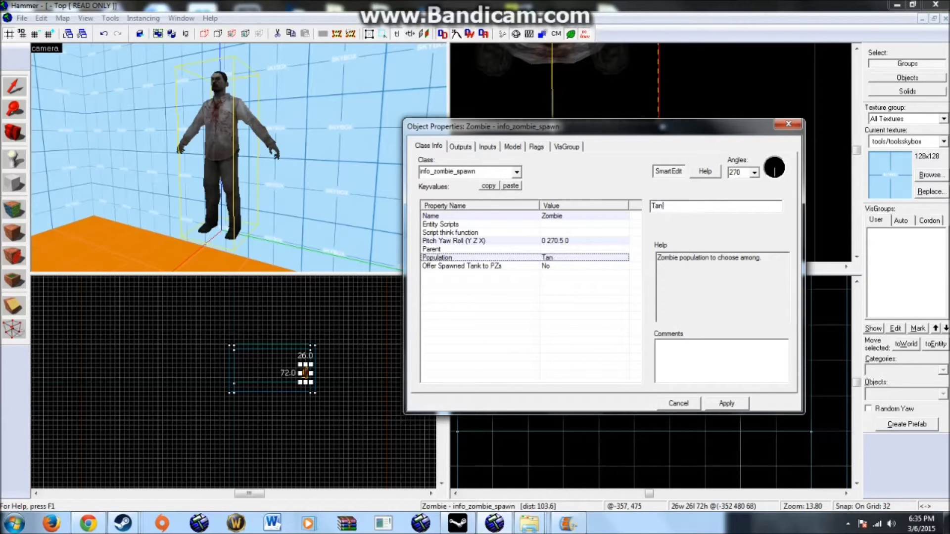
{"action": "type", "text": "n"}
{"action": "key", "text": "BackSpace"}
{"action": "key", "text": "BackSpace"}
{"action": "key", "text": "BackSpace"}
{"action": "key", "text": "ctrl+v"}
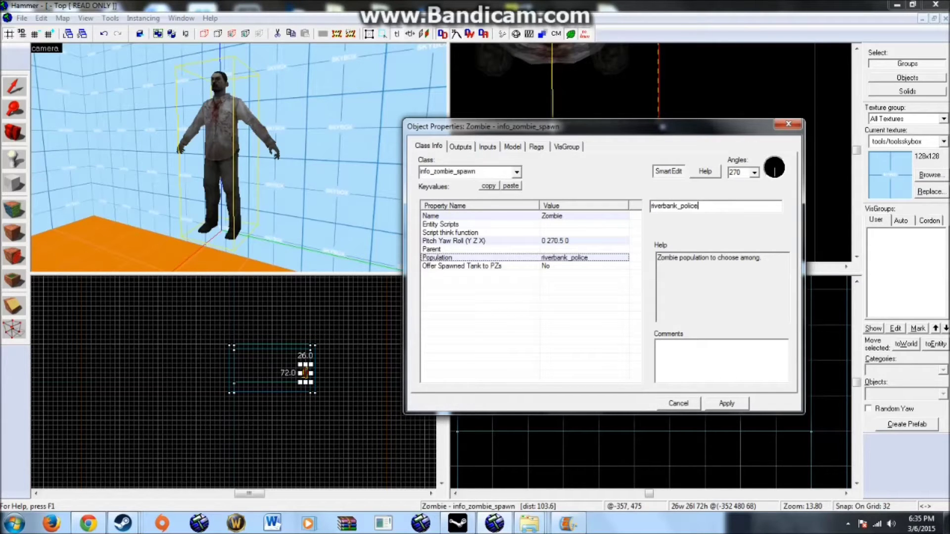
Try the other option for Offer Spawned Tank to PZs, and return the property to No.
{"action": "left_click", "coordinate": [545, 266]}
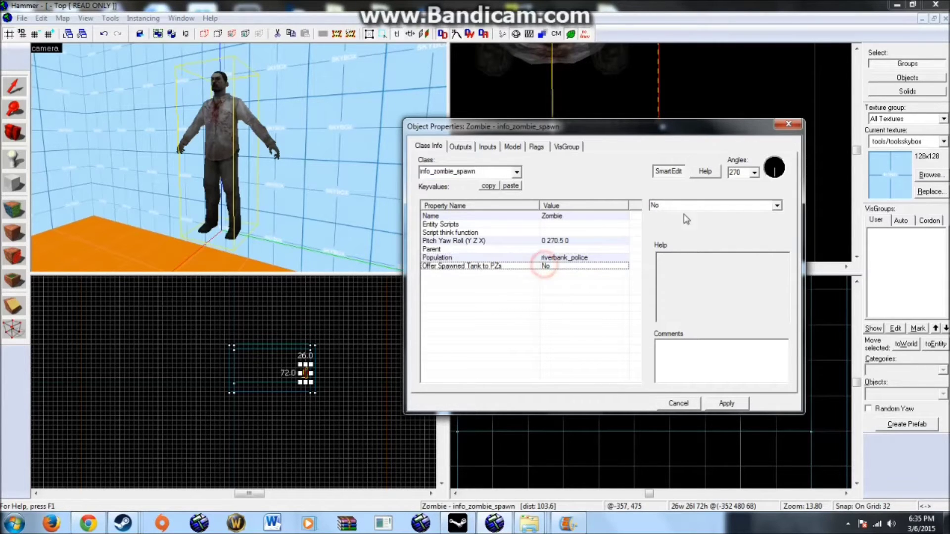
{"action": "left_click", "coordinate": [778, 207]}
{"action": "left_click", "coordinate": [728, 224]}
{"action": "left_click", "coordinate": [777, 206]}
{"action": "left_click", "coordinate": [742, 216]}
Try entering Charge as the zombie spawn's Population, and restore riverbank_police.
{"action": "left_click", "coordinate": [569, 258]}
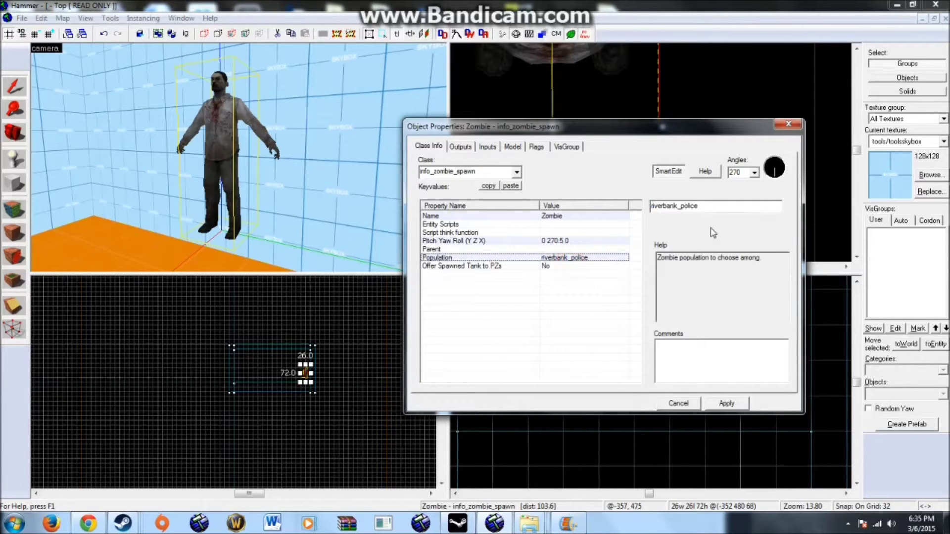
{"action": "double_click", "coordinate": [736, 204]}
{"action": "type", "text": "Charge"}
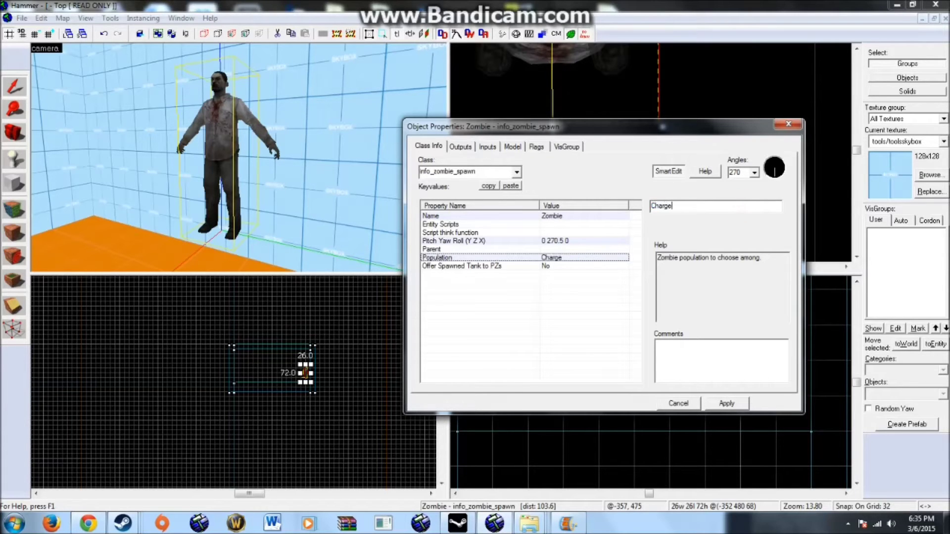
{"action": "key", "text": "BackSpace"}
{"action": "key", "text": "BackSpace"}
{"action": "key", "text": "BackSpace"}
{"action": "key", "text": "BackSpace"}
{"action": "key", "text": "BackSpace"}
{"action": "key", "text": "BackSpace"}
{"action": "key", "text": "BackSpace"}
{"action": "key", "text": "BackSpace"}
{"action": "key", "text": "BackSpace"}
{"action": "key", "text": "ctrl+v"}
{"action": "key", "text": "Return"}
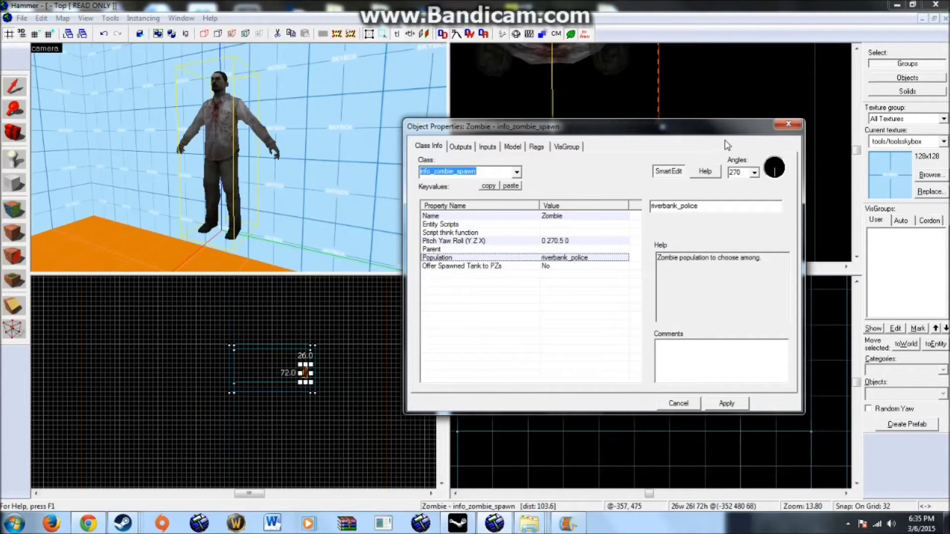
Close the zombie spawn's properties and choose tools/toolstrigger as the current texture, filtering the texture browser by "trigger".
{"action": "left_click", "coordinate": [780, 124]}
{"action": "left_click", "coordinate": [732, 127]}
{"action": "key", "text": "s"}
{"action": "key", "text": "a"}
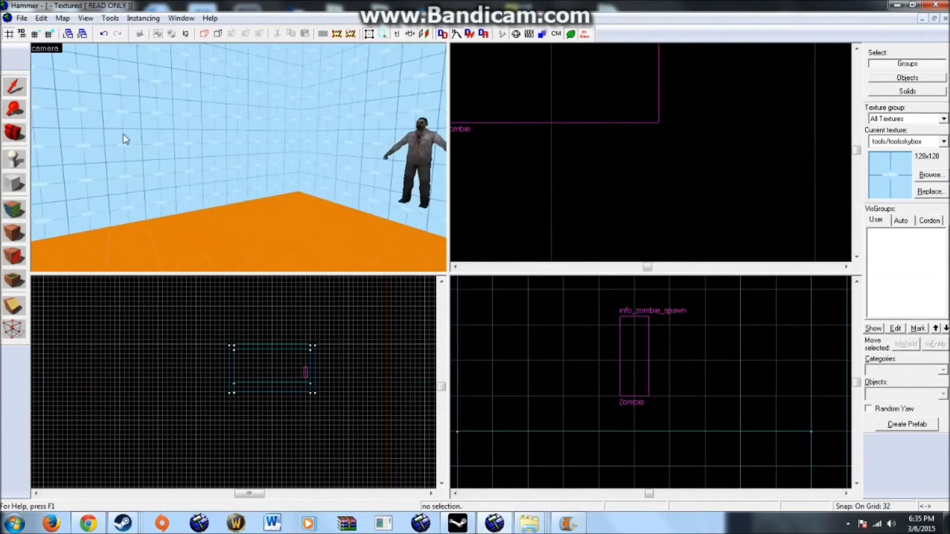
{"action": "key", "text": "s"}
{"action": "left_click", "coordinate": [14, 184]}
{"action": "left_click", "coordinate": [14, 209]}
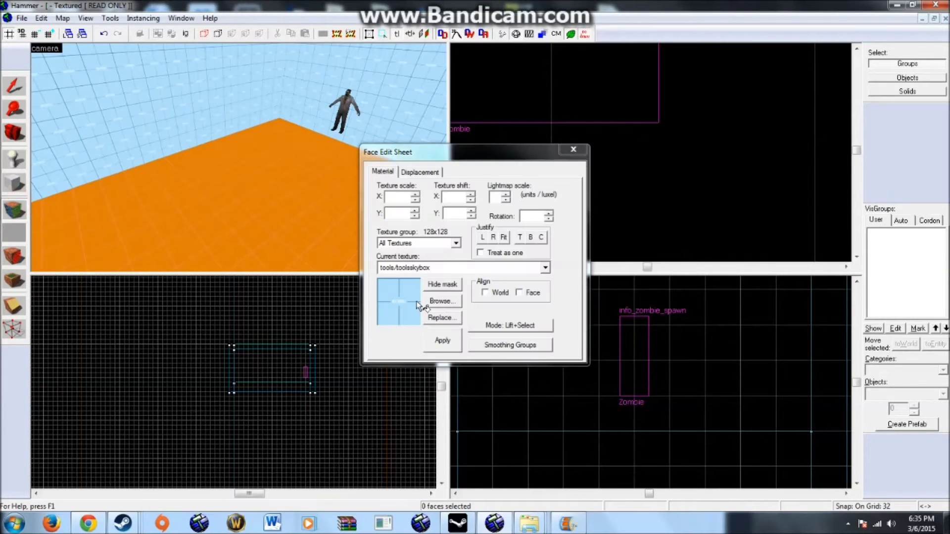
{"action": "left_click", "coordinate": [427, 303]}
{"action": "type", "text": "t"}
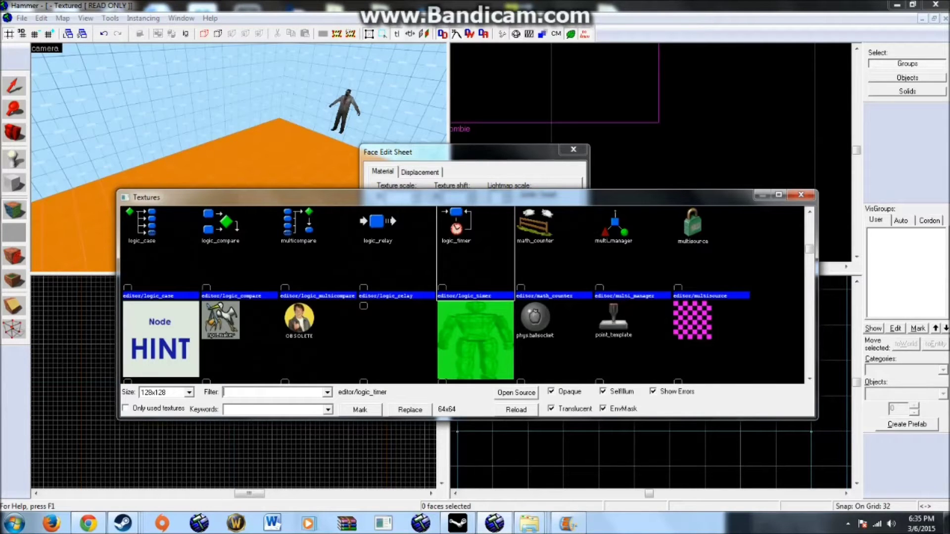
{"action": "type", "text": "trigger"}
{"action": "double_click", "coordinate": [222, 245]}
Copy the zombie spawn to either side, making a row of three spawns about 96 units apart.
{"action": "left_click", "coordinate": [14, 87]}
{"action": "left_click", "coordinate": [342, 110]}
{"action": "scroll", "coordinate": [578, 79], "scroll_direction": "down", "scroll_amount": 5}
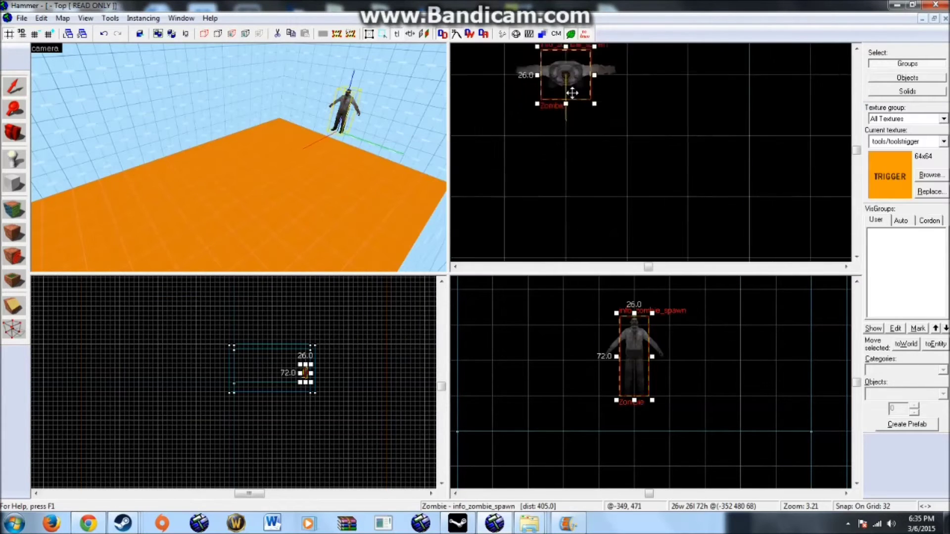
{"action": "left_click_drag", "start_coordinate": [578, 79], "coordinate": [504, 81], "text": "shift"}
{"action": "left_click", "coordinate": [521, 132]}
{"action": "key", "text": "z"}
{"action": "key", "text": "z"}
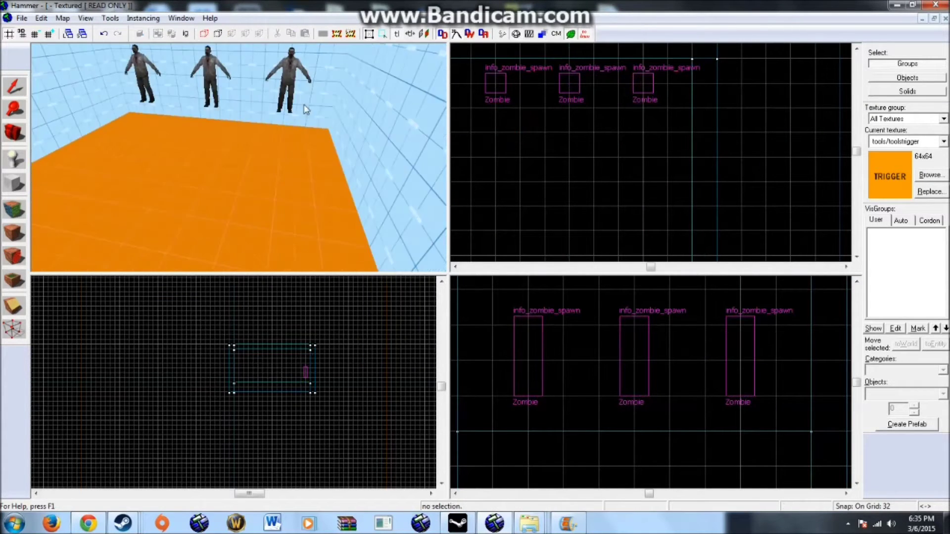
Inspect the row of zombie spawns and check the current texture in the Face Edit Sheet.
{"action": "left_click", "coordinate": [289, 79]}
{"action": "key", "text": "z"}
{"action": "key", "text": "z"}
{"action": "left_click", "coordinate": [15, 191]}
{"action": "left_click", "coordinate": [15, 186]}
{"action": "scroll", "coordinate": [619, 156], "scroll_direction": "down", "scroll_amount": 3}
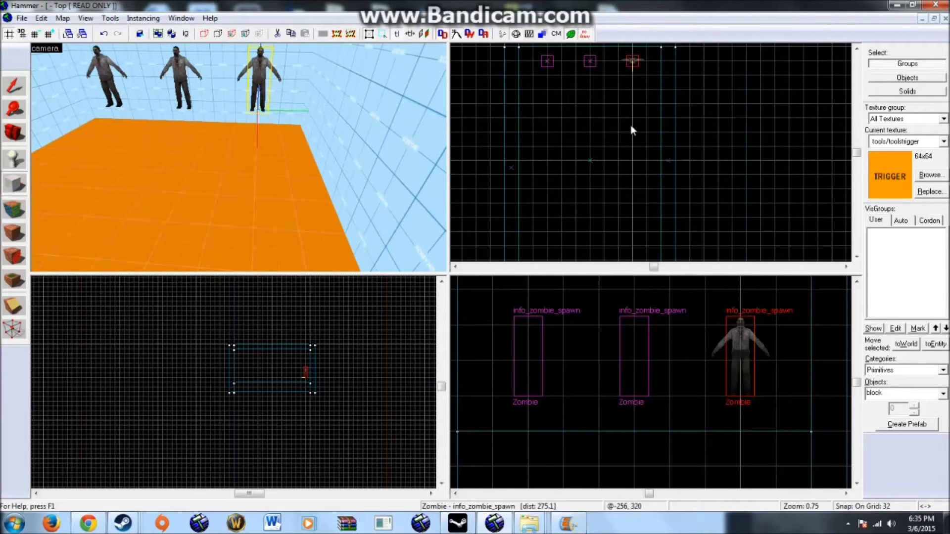
{"action": "left_click", "coordinate": [14, 209]}
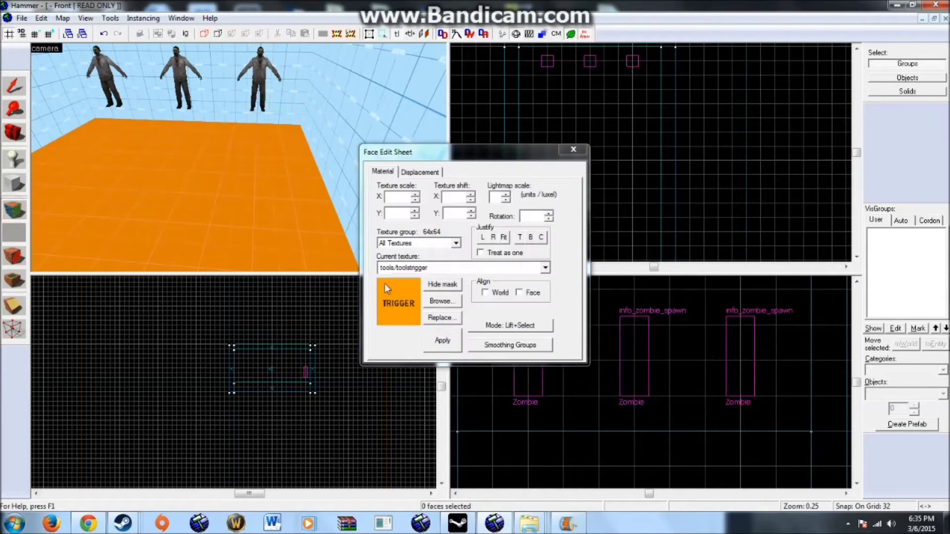
{"action": "left_click", "coordinate": [572, 153]}
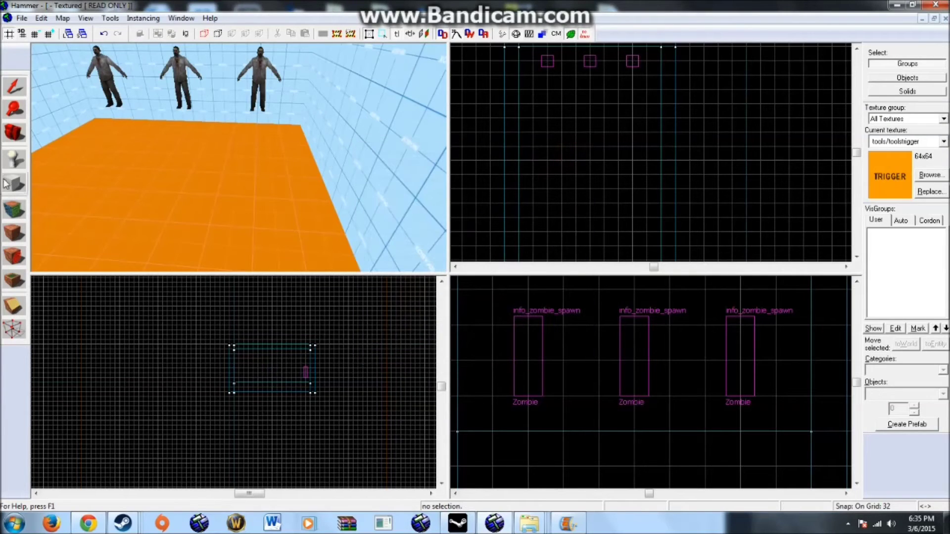
Create a trigger-textured block 96 by 416 units and 128 units high, running from the end zombie spawn along the room.
{"action": "left_click", "coordinate": [6, 184]}
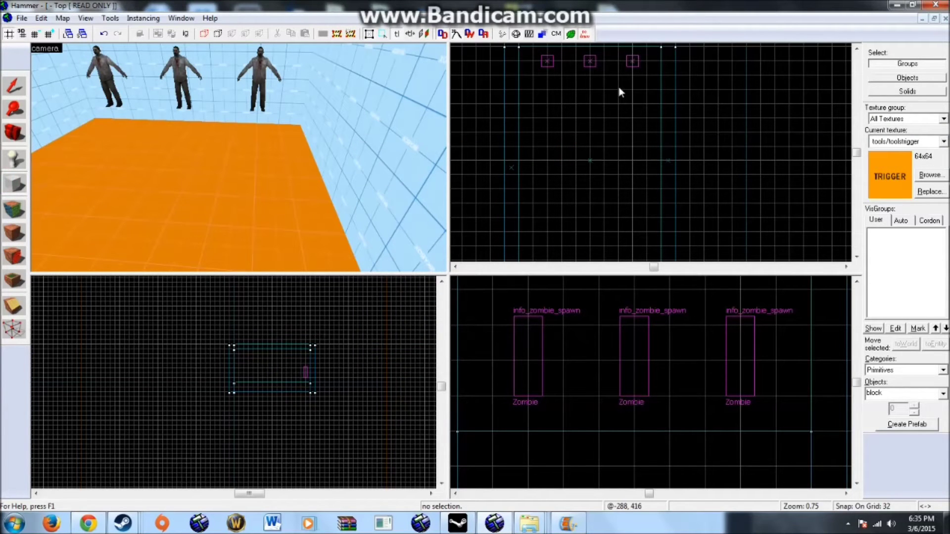
{"action": "left_click_drag", "start_coordinate": [619, 49], "coordinate": [658, 234]}
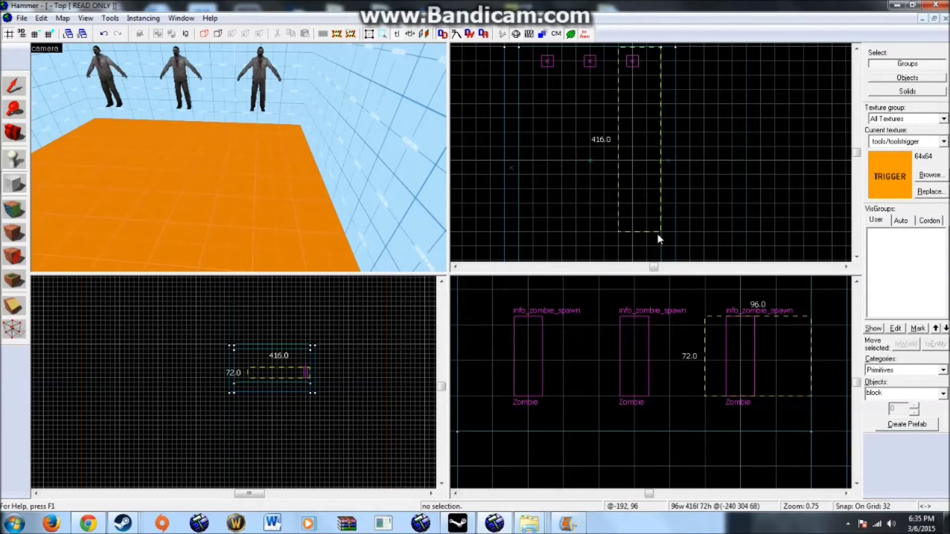
{"action": "scroll", "coordinate": [740, 390], "scroll_direction": "up", "scroll_amount": 2}
{"action": "left_click", "coordinate": [751, 396]}
{"action": "left_click_drag", "start_coordinate": [751, 396], "coordinate": [751, 413]}
{"action": "left_click_drag", "start_coordinate": [749, 347], "coordinate": [753, 333]}
{"action": "key", "text": "Return"}
{"action": "key", "text": "z"}
{"action": "key", "text": "z"}
Tie the trigger-textured block to a brush entity and set its class to trigger_multiple.
{"action": "left_click", "coordinate": [15, 94]}
{"action": "key", "text": "z"}
{"action": "key", "text": "s"}
{"action": "key", "text": "z"}
{"action": "key", "text": "ctrl+t"}
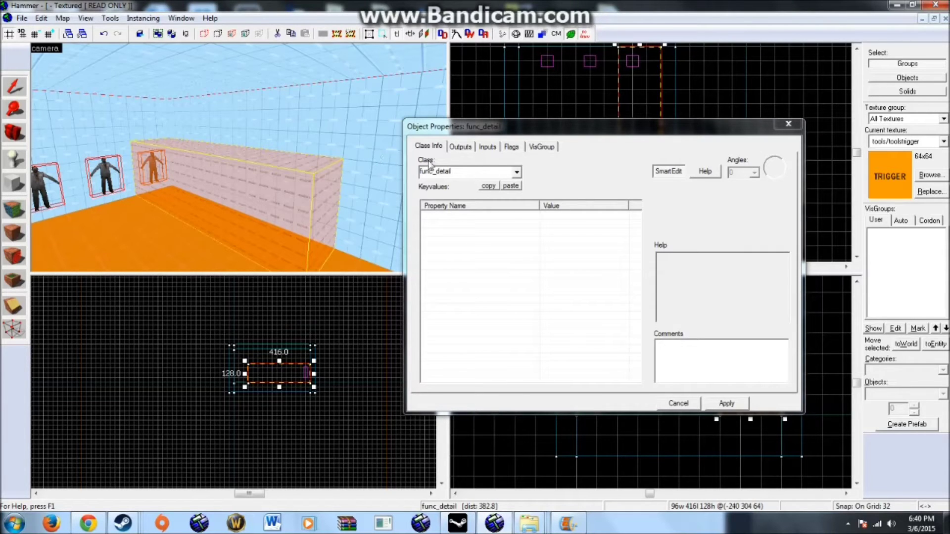
{"action": "double_click", "coordinate": [446, 172]}
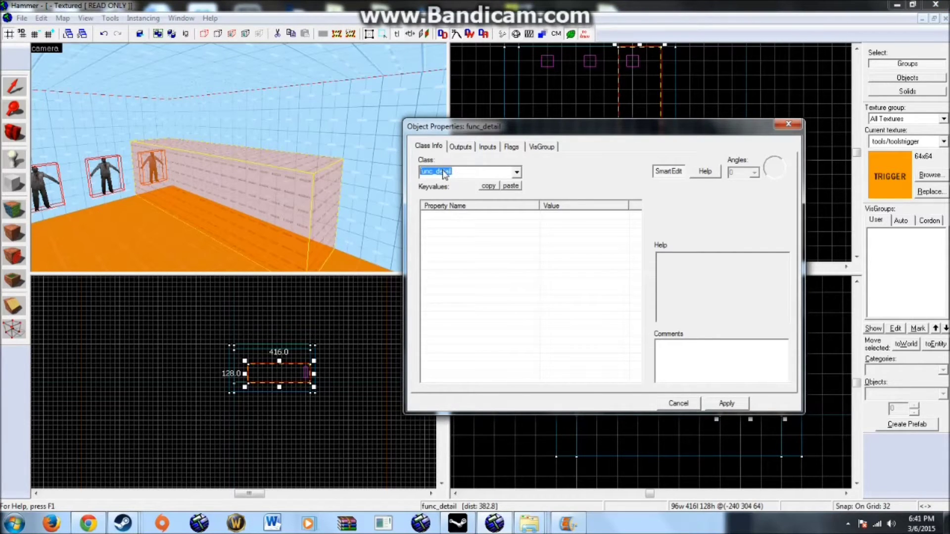
{"action": "type", "text": "trigger_mul"}
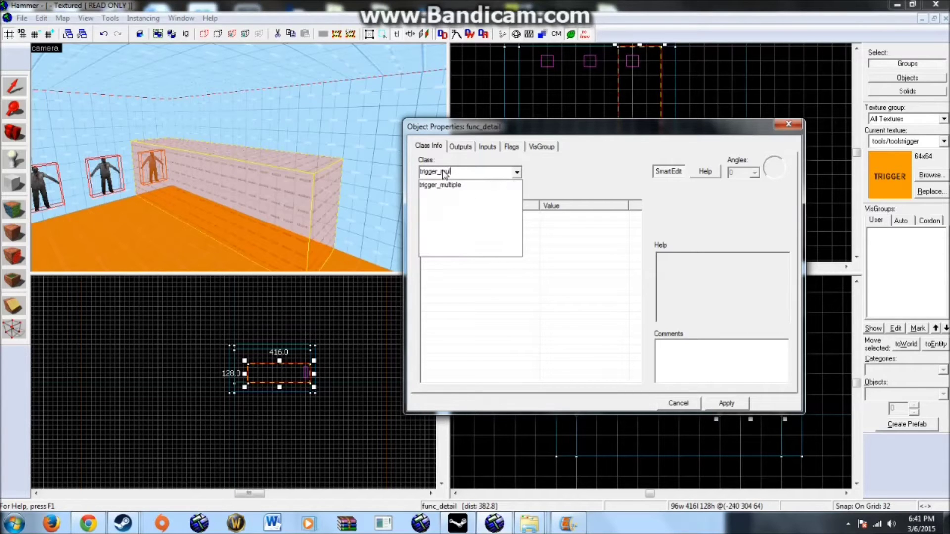
{"action": "left_click", "coordinate": [446, 185]}
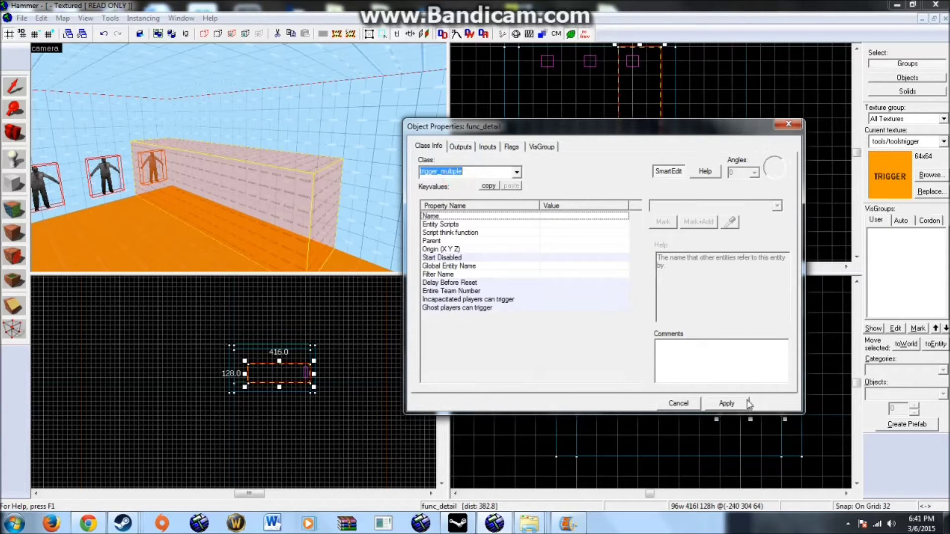
{"action": "left_click", "coordinate": [727, 404]}
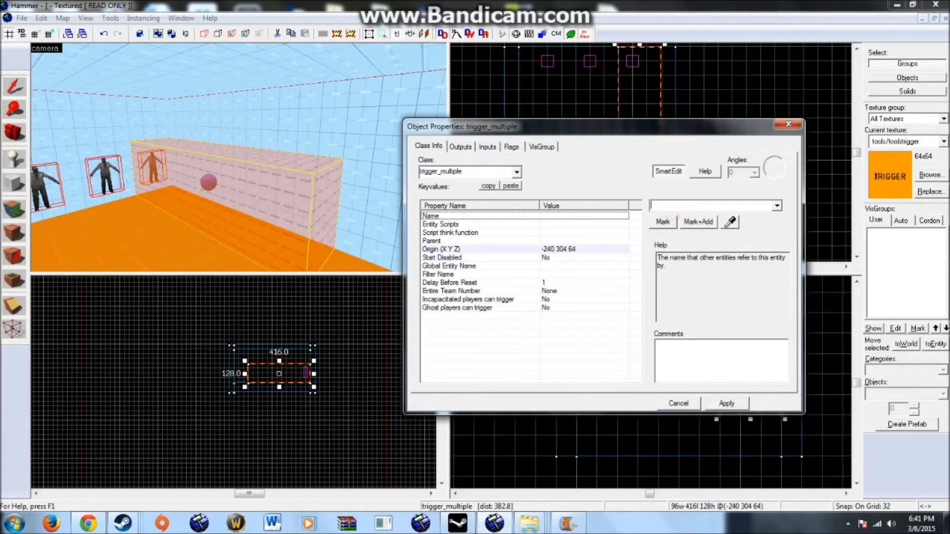
Name the trigger brush ZombieTrigger and set its Delay Before Reset to 2 seconds.
{"action": "type", "text": "Zombie Trigger"}
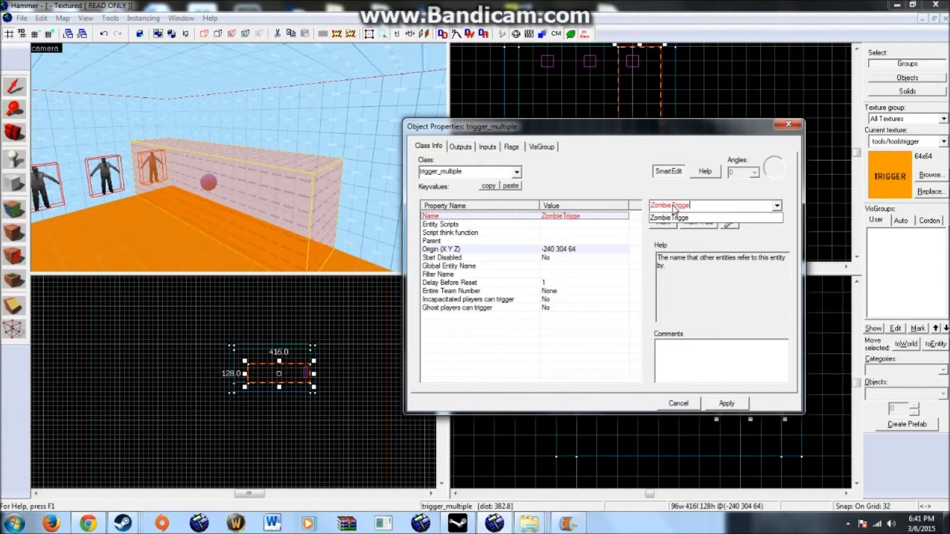
{"action": "left_click", "coordinate": [726, 403]}
{"action": "left_click", "coordinate": [513, 283]}
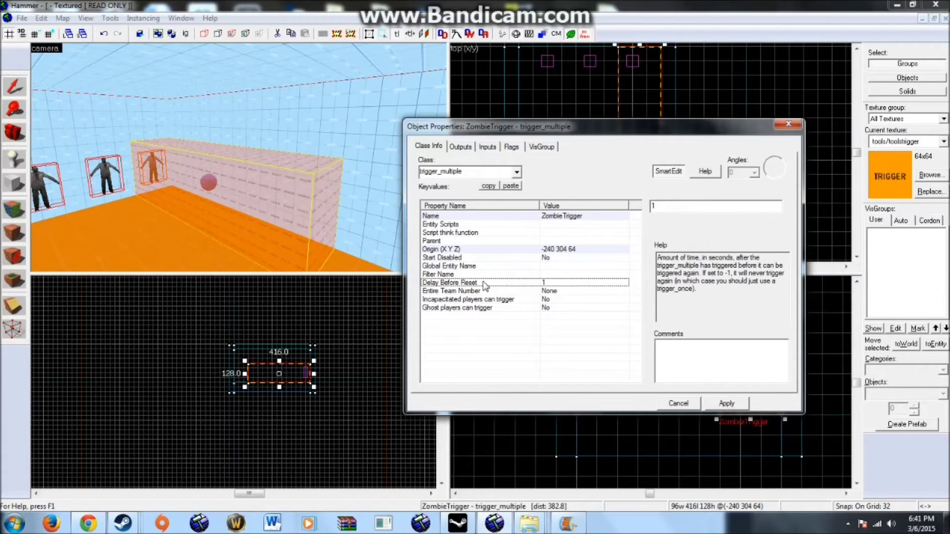
{"action": "left_click", "coordinate": [209, 191]}
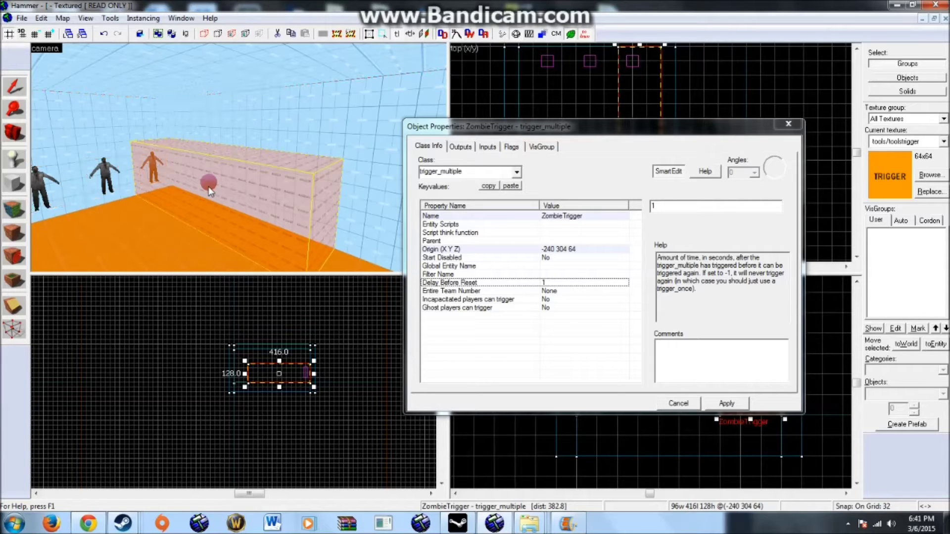
{"action": "double_click", "coordinate": [676, 214]}
{"action": "type", "text": "2"}
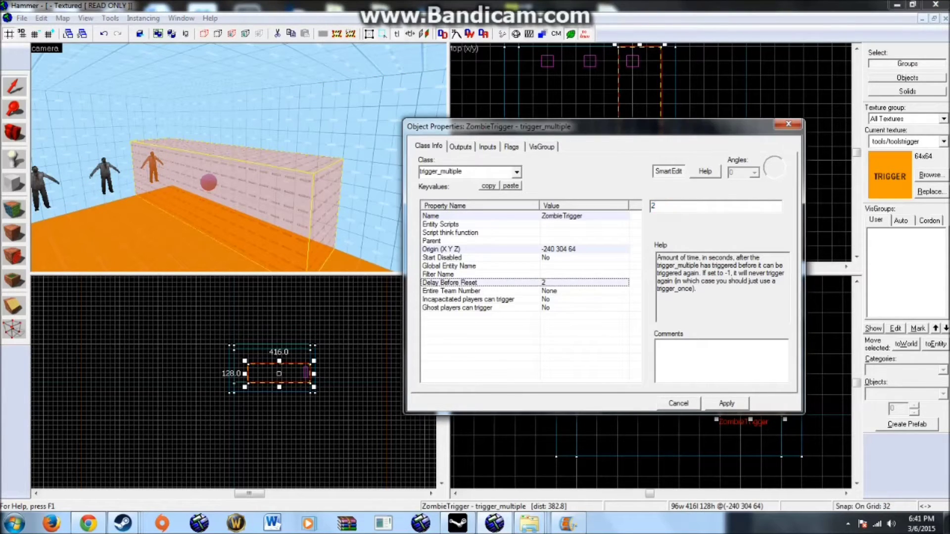
Allow incapacitated players to activate ZombieTrigger by setting that property to Yes, then close its properties.
{"action": "left_click", "coordinate": [547, 291]}
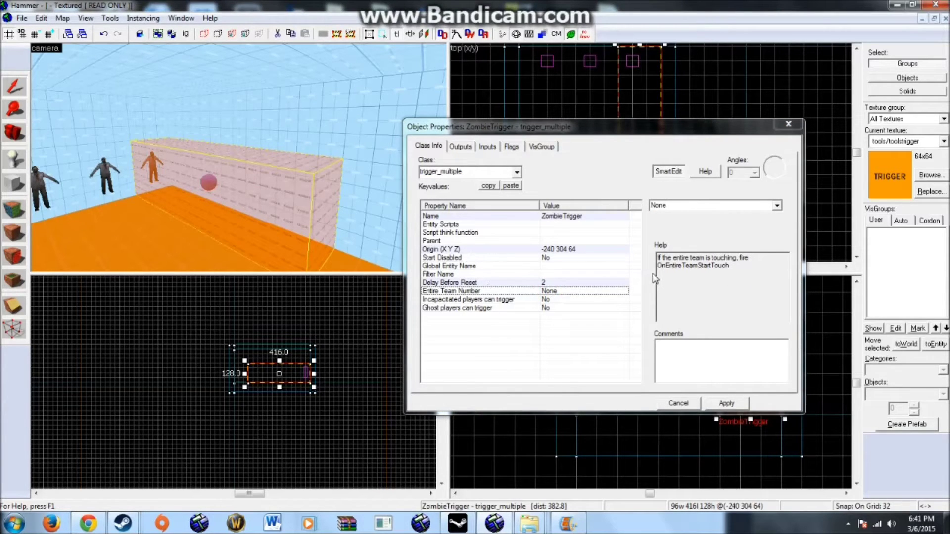
{"action": "left_click", "coordinate": [524, 300]}
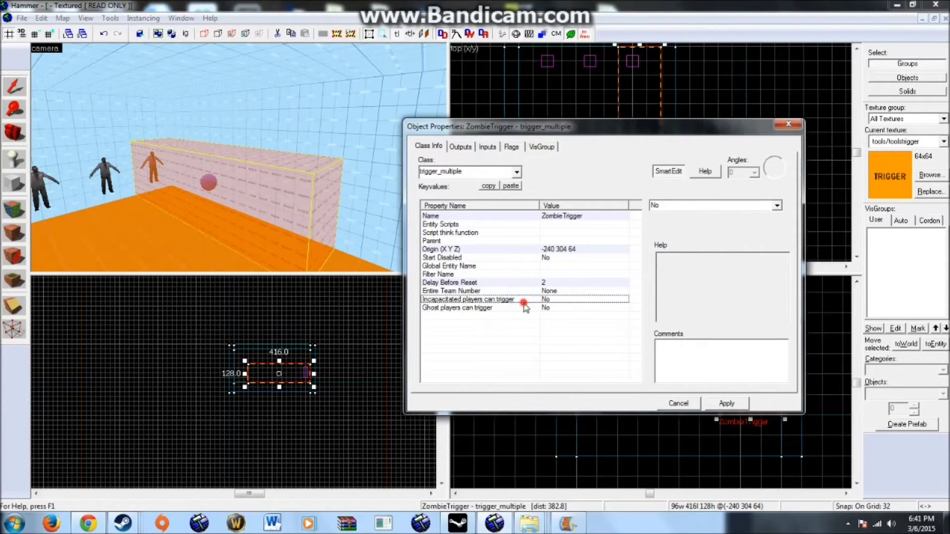
{"action": "left_click", "coordinate": [775, 207]}
{"action": "left_click", "coordinate": [748, 221]}
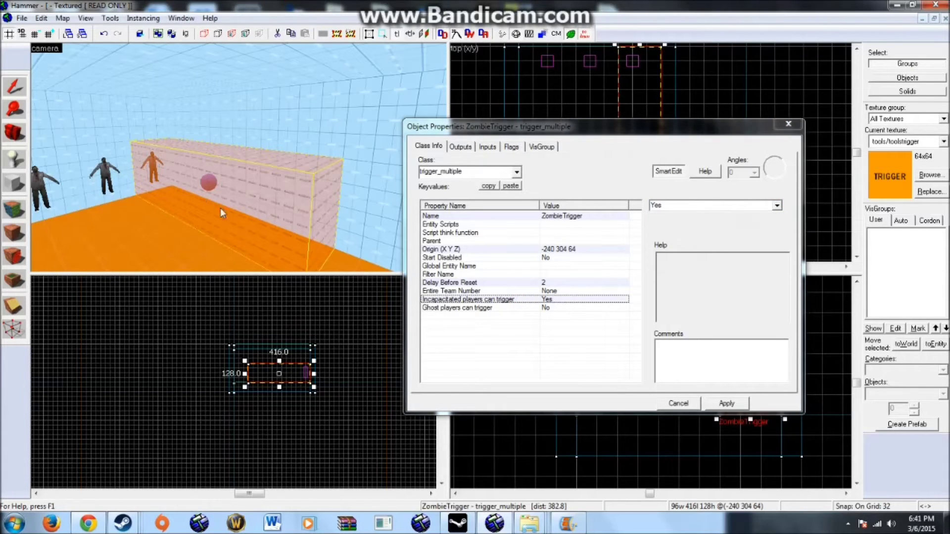
{"action": "left_click", "coordinate": [484, 308]}
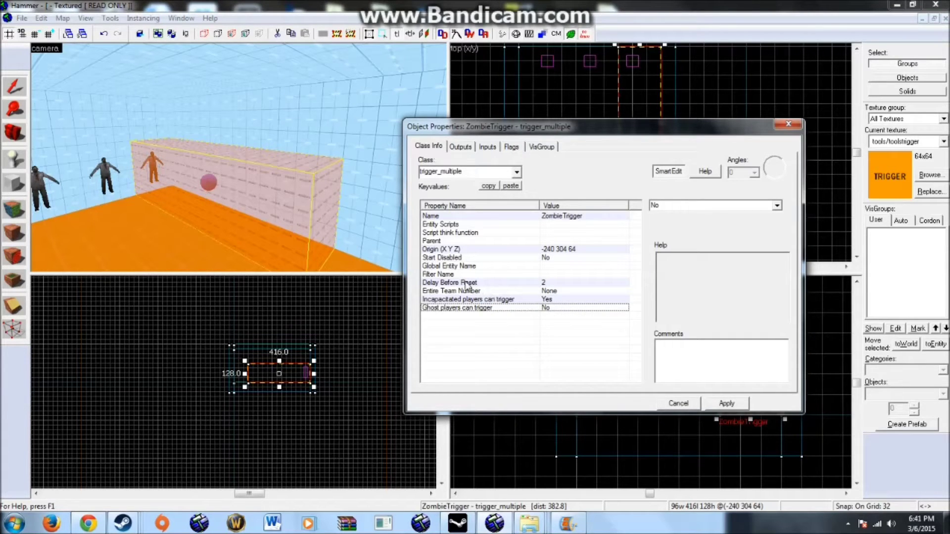
{"action": "left_click", "coordinate": [787, 127]}
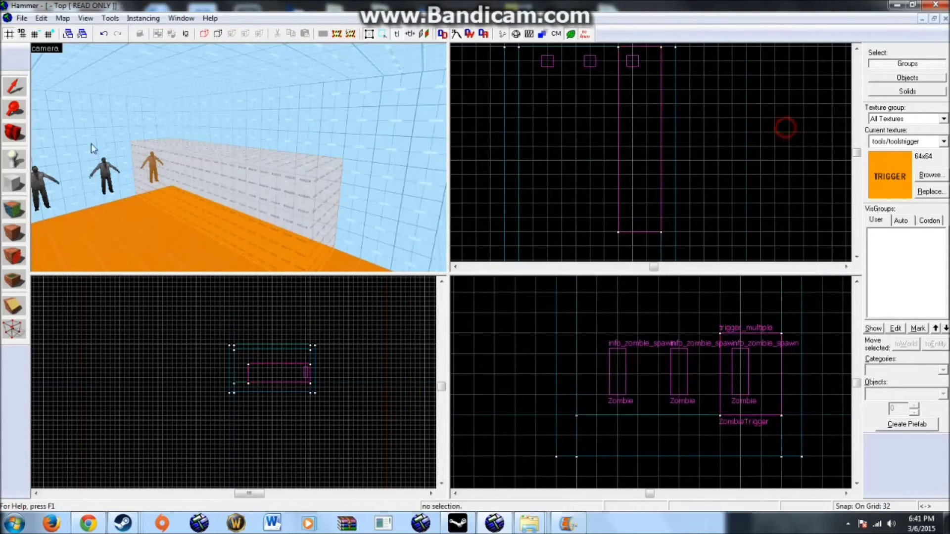
Place a filter_activator_team entity on the floor just beyond the end of the trigger block opposite the zombie spawns.
{"action": "left_click", "coordinate": [14, 159]}
{"action": "double_click", "coordinate": [916, 393]}
{"action": "type", "text": "filter"}
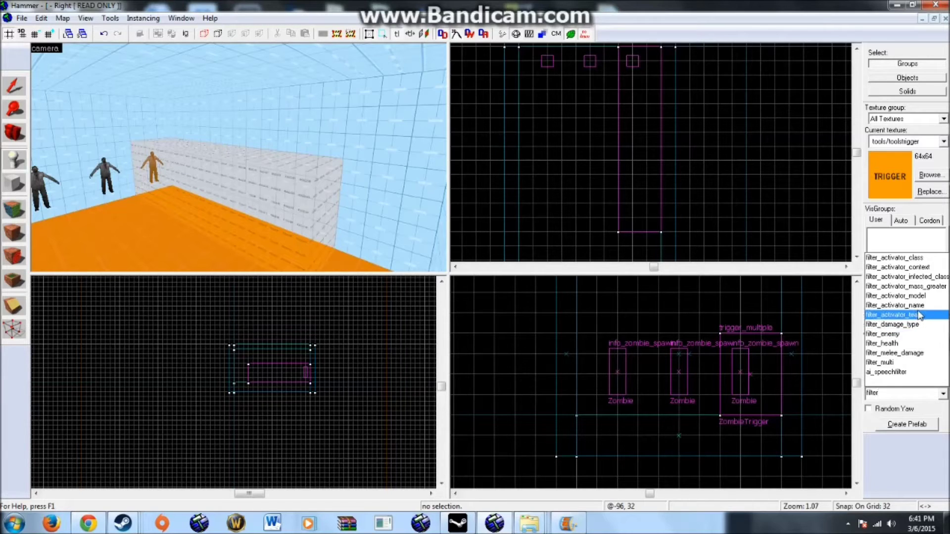
{"action": "left_click", "coordinate": [922, 313]}
{"action": "key", "text": "z"}
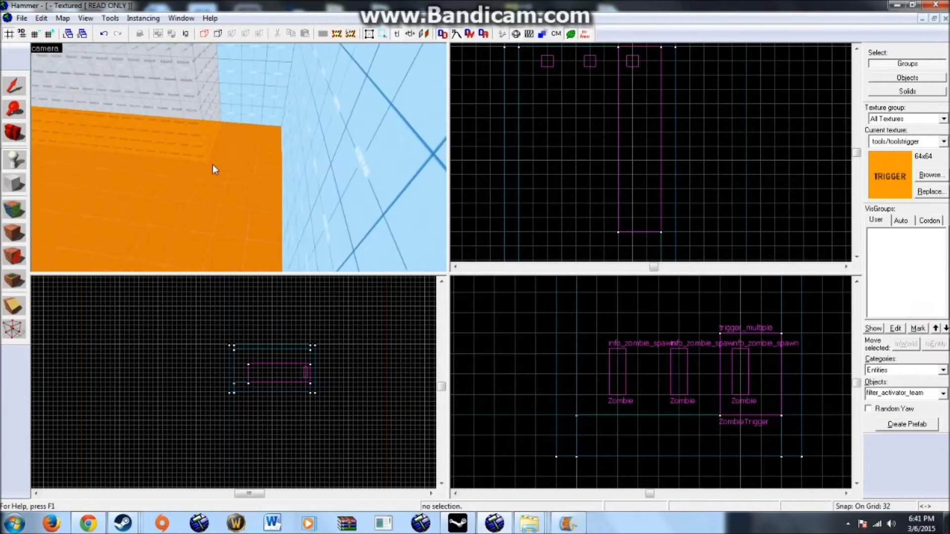
{"action": "left_click", "coordinate": [241, 156]}
Review the team filter's team number and filter mode, and name the entity FILTR_SURVIVOR.
{"action": "left_click", "coordinate": [19, 92]}
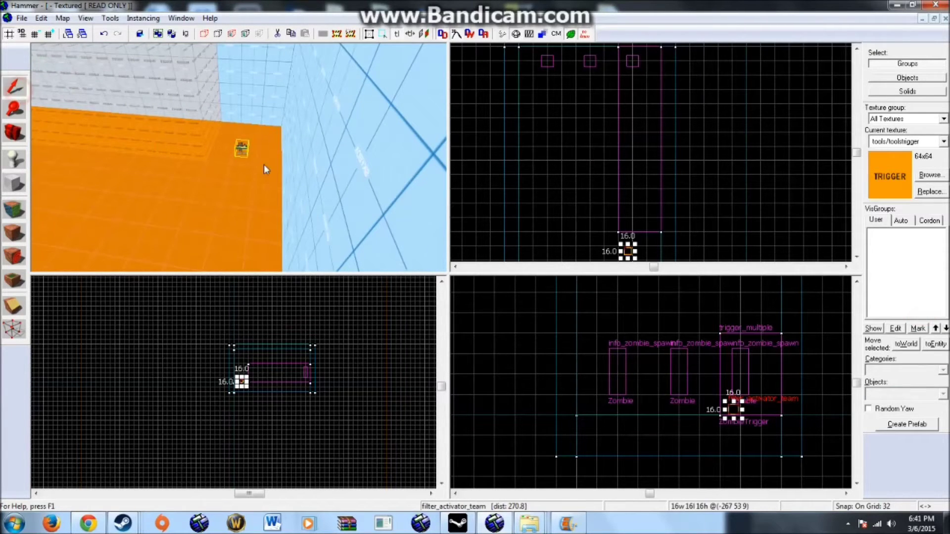
{"action": "double_click", "coordinate": [245, 147]}
{"action": "left_click", "coordinate": [481, 250]}
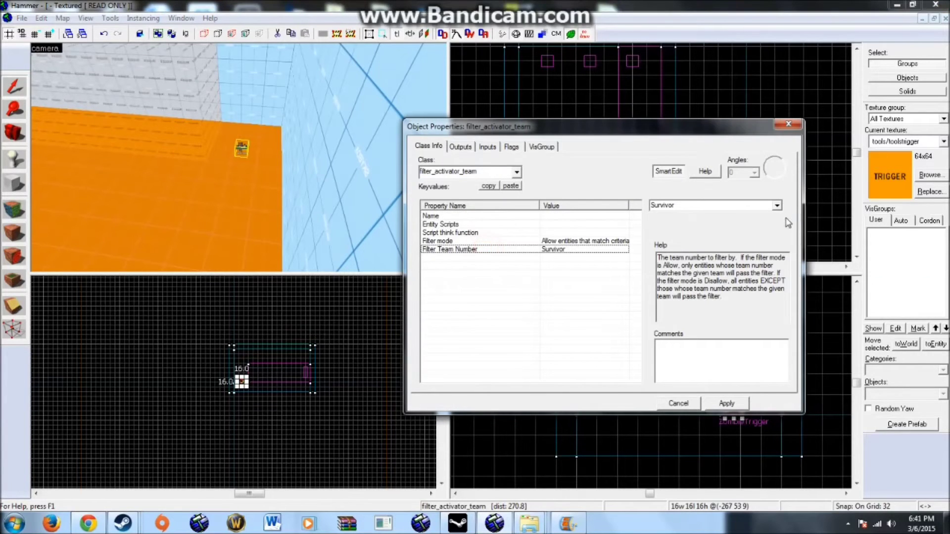
{"action": "left_click", "coordinate": [570, 241]}
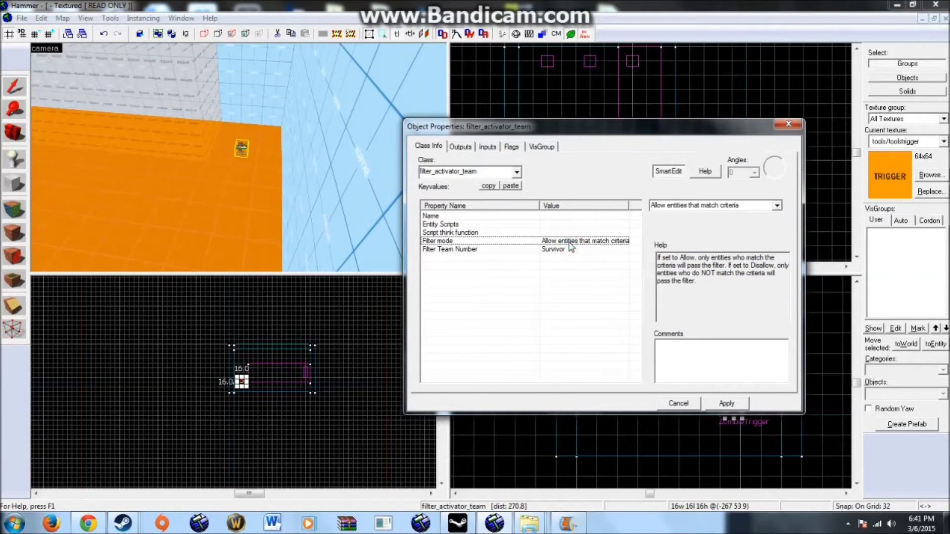
{"action": "left_click", "coordinate": [438, 217]}
{"action": "left_click", "coordinate": [672, 203]}
{"action": "type", "text": "FILTR"}
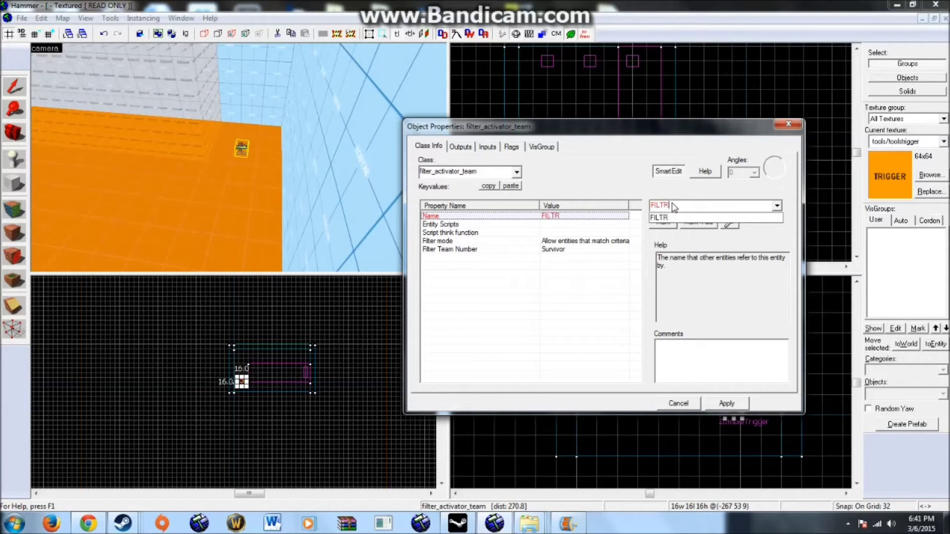
{"action": "type", "text": "_SURVIVOR"}
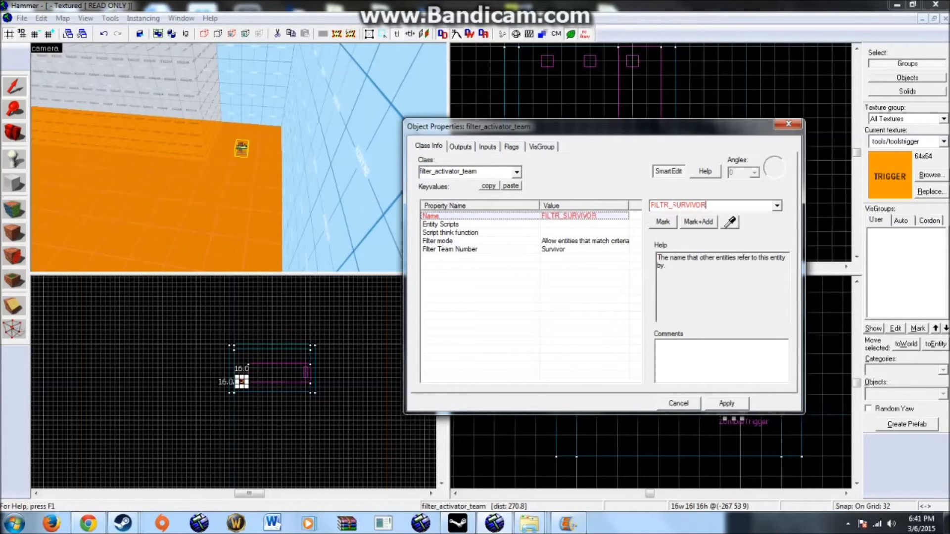
{"action": "left_click", "coordinate": [726, 403]}
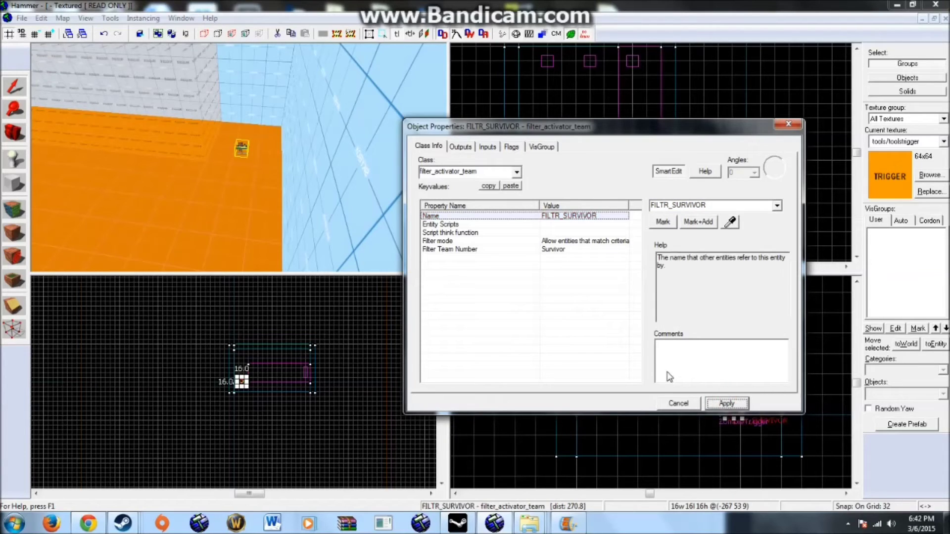
Assign FILTR_SURVIVOR as ZombieTrigger's filter name and recheck the filter entity's team number and mode.
{"action": "left_click", "coordinate": [157, 92]}
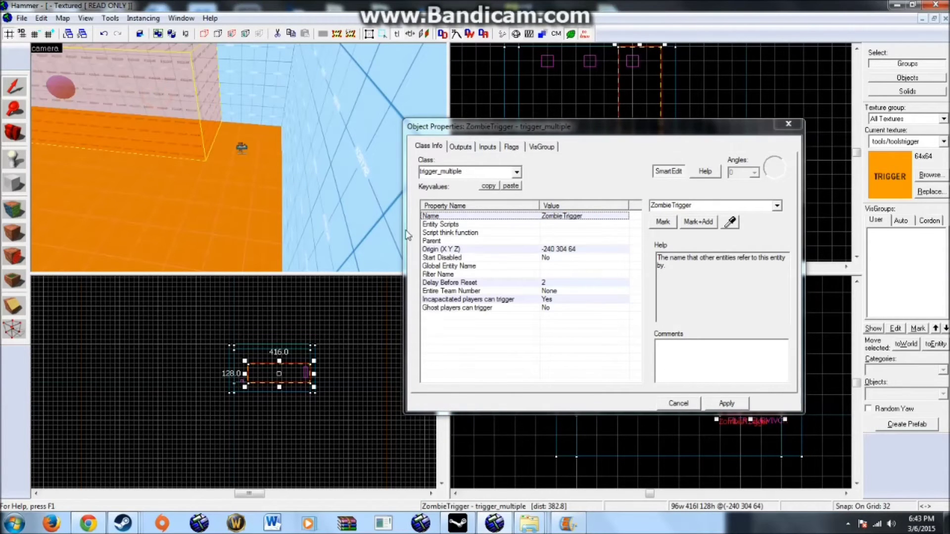
{"action": "left_click", "coordinate": [452, 274]}
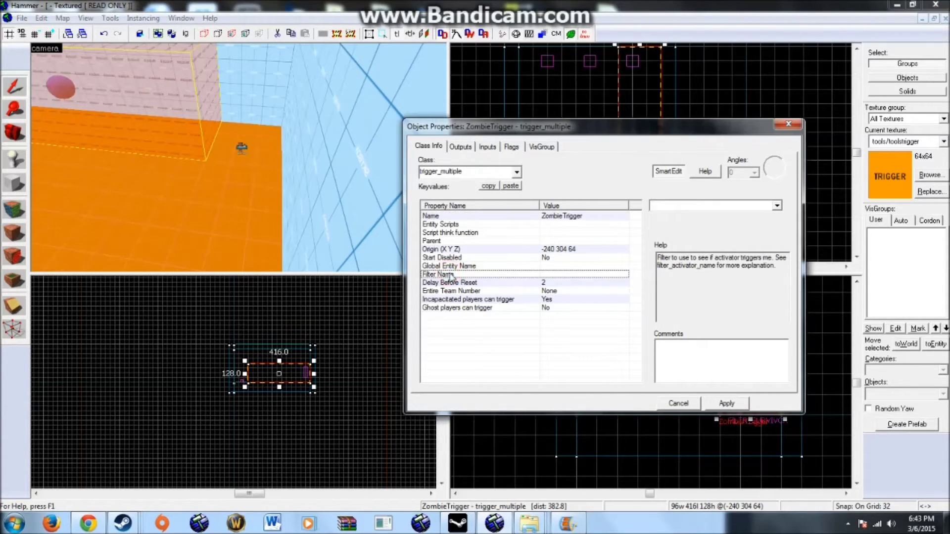
{"action": "left_click", "coordinate": [777, 205]}
{"action": "left_click", "coordinate": [693, 214]}
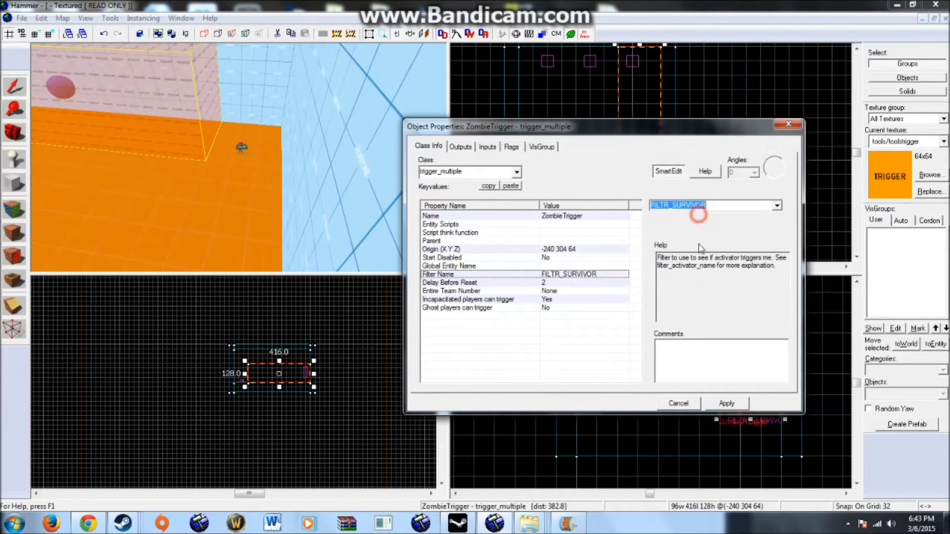
{"action": "left_click", "coordinate": [726, 400]}
{"action": "left_click", "coordinate": [241, 148]}
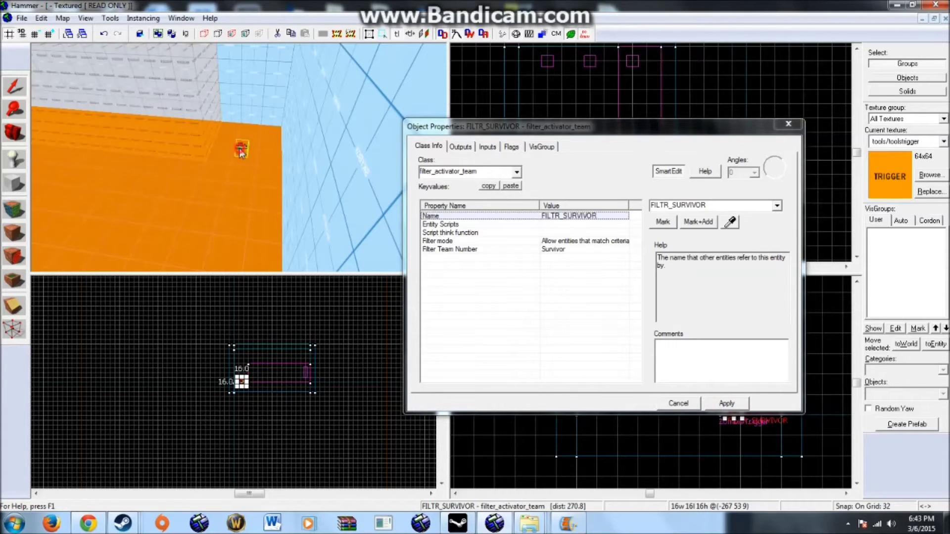
{"action": "left_click", "coordinate": [474, 249]}
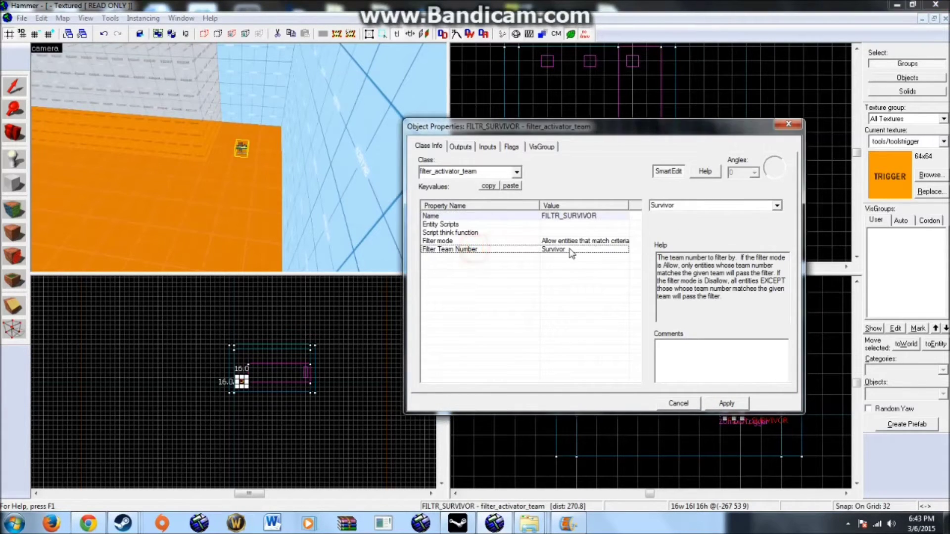
{"action": "left_click", "coordinate": [494, 241]}
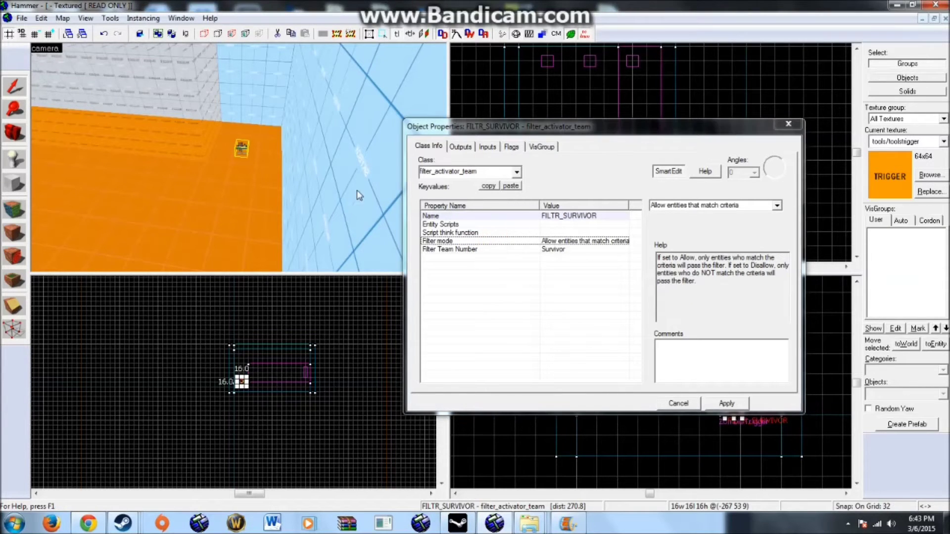
Add an output to ZombieTrigger that fires on OnTrigger.
{"action": "left_click", "coordinate": [175, 117]}
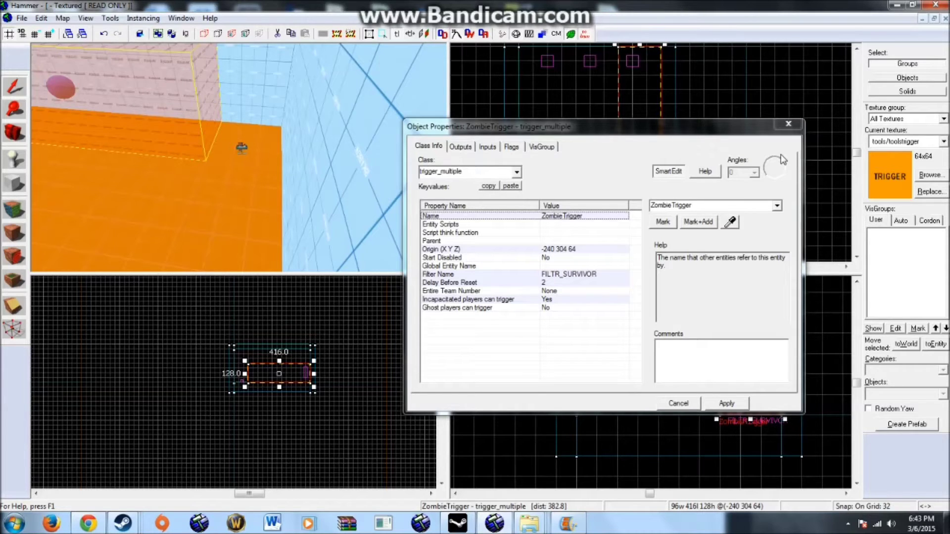
{"action": "key", "text": "z"}
{"action": "key", "text": "z"}
{"action": "left_click", "coordinate": [460, 146]}
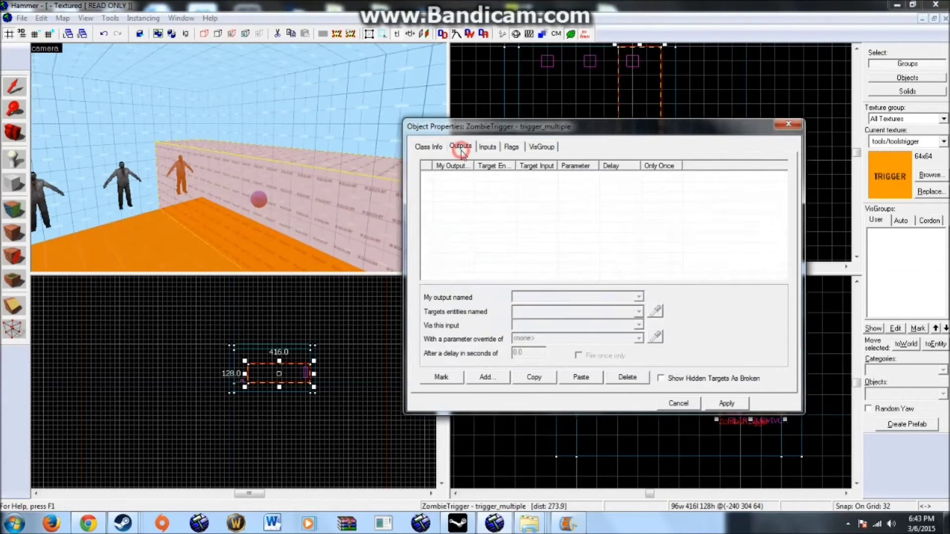
{"action": "left_click", "coordinate": [487, 377]}
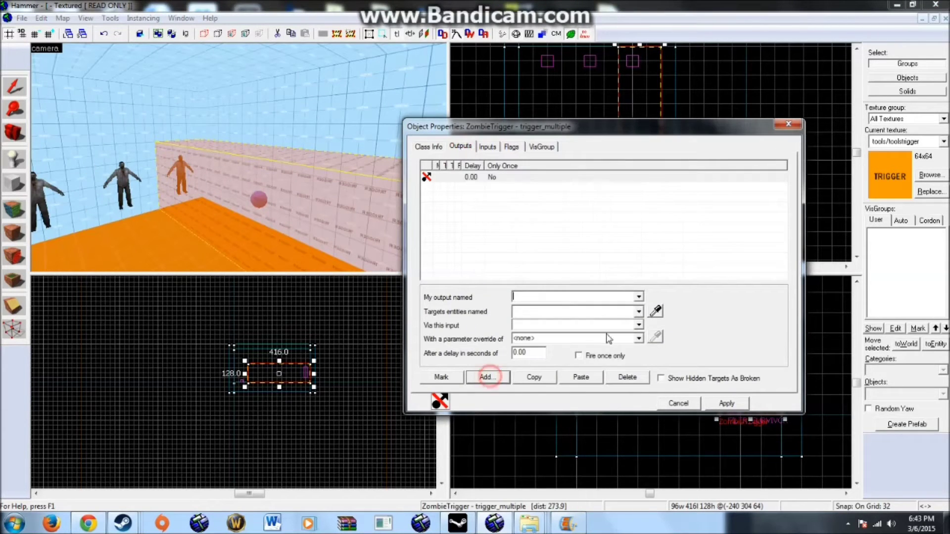
{"action": "left_click", "coordinate": [637, 297]}
{"action": "scroll", "coordinate": [587, 335], "scroll_direction": "down", "scroll_amount": 2}
{"action": "left_click", "coordinate": [552, 308]}
Target the Zombie entities with the SpawnZombie input in the OnTrigger output, apply it and close the properties.
{"action": "left_click", "coordinate": [639, 312]}
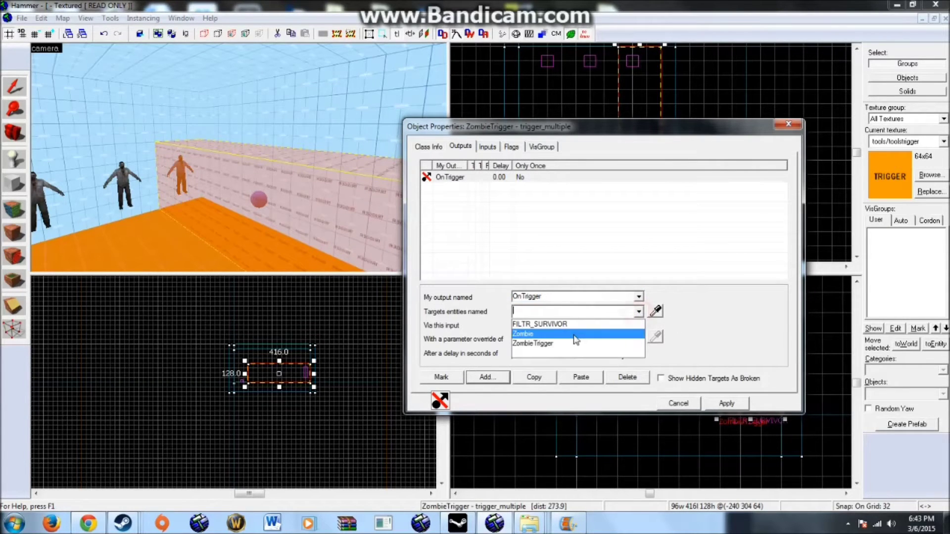
{"action": "left_click", "coordinate": [569, 337]}
{"action": "left_click", "coordinate": [638, 325]}
{"action": "scroll", "coordinate": [557, 364], "scroll_direction": "down", "scroll_amount": 5}
{"action": "left_click", "coordinate": [552, 374]}
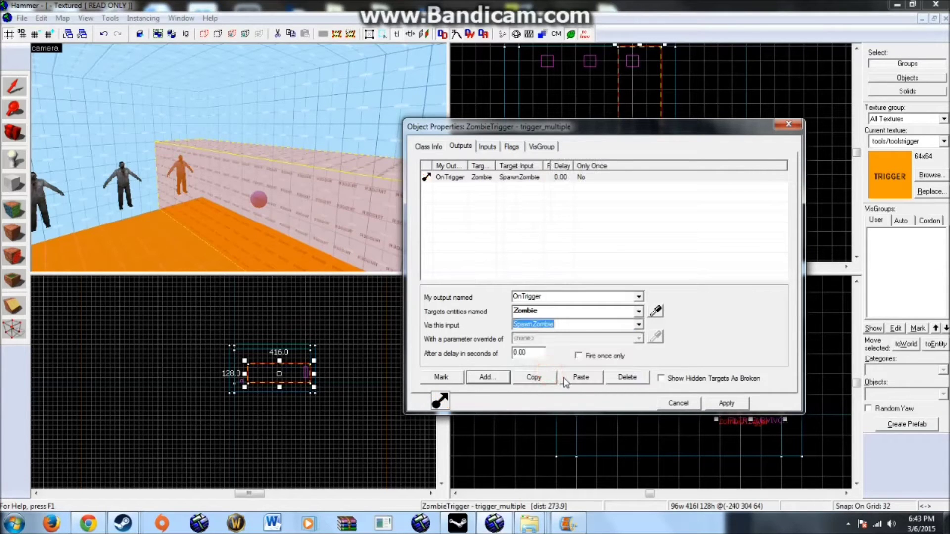
{"action": "left_click", "coordinate": [727, 404]}
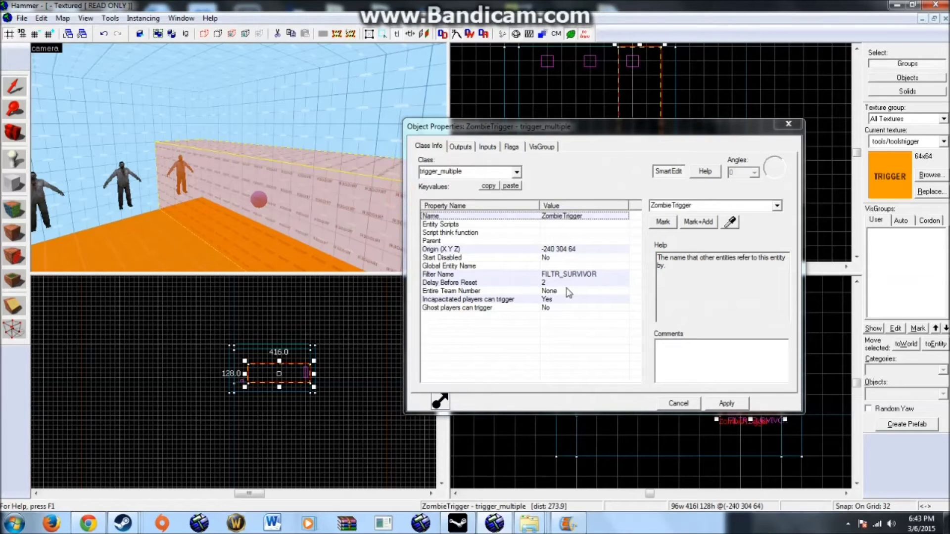
{"action": "left_click", "coordinate": [797, 122]}
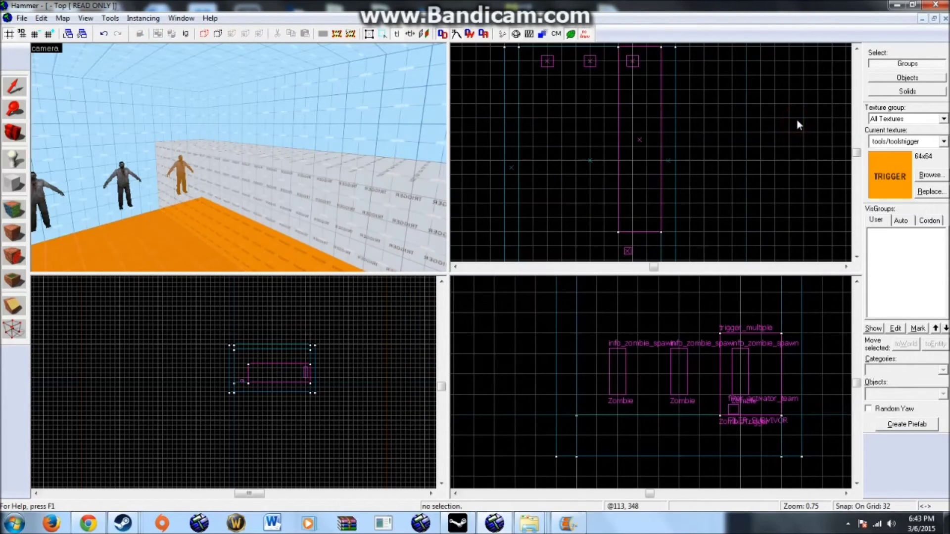
Rename the middle info_zombie_spawn in the row as Phil and apply the change.
{"action": "key", "text": "z"}
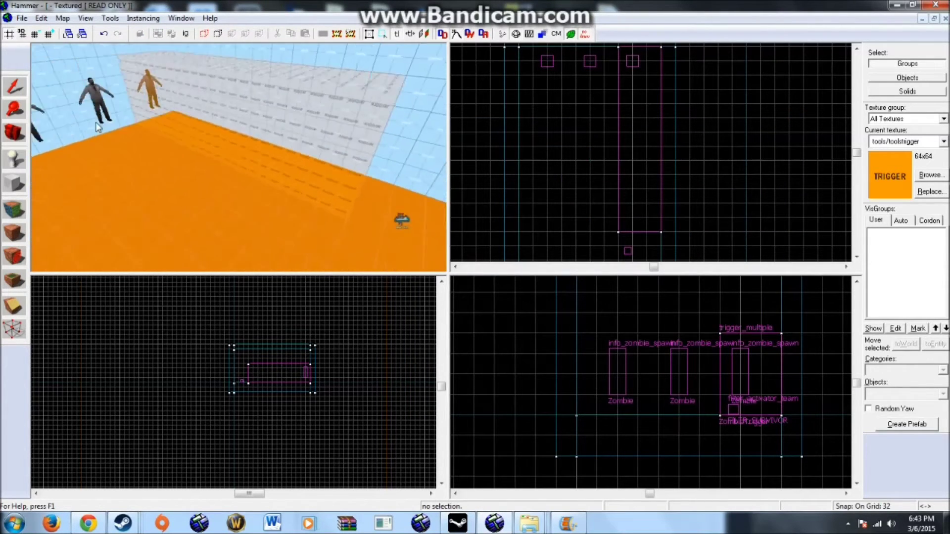
{"action": "left_click_drag", "start_coordinate": [111, 127], "coordinate": [212, 137]}
{"action": "key", "text": "z"}
{"action": "key", "text": "w"}
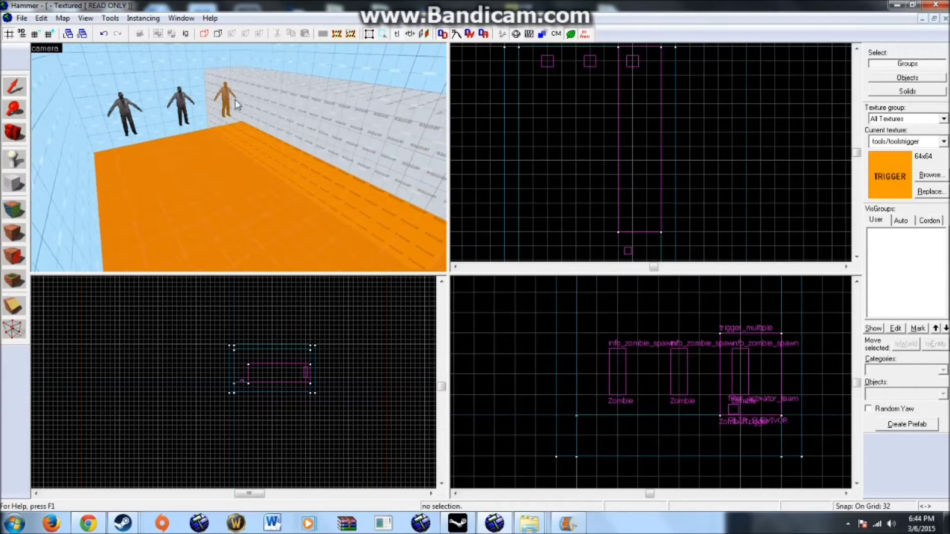
{"action": "key", "text": "z"}
{"action": "double_click", "coordinate": [266, 102]}
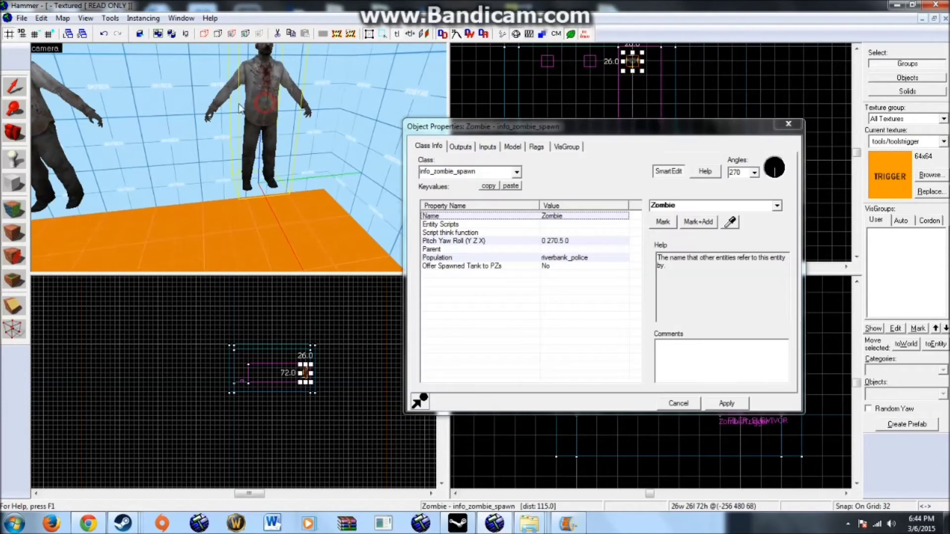
{"action": "scroll", "coordinate": [214, 109], "scroll_direction": "down", "scroll_amount": 5}
{"action": "scroll", "coordinate": [220, 128], "scroll_direction": "up", "scroll_amount": 3}
{"action": "scroll", "coordinate": [220, 127], "scroll_direction": "down", "scroll_amount": 2}
{"action": "left_click", "coordinate": [292, 149]}
{"action": "mouse_move", "coordinate": [220, 128]}
{"action": "left_mouse_down"}
{"action": "mouse_move", "coordinate": [293, 149]}
{"action": "mouse_move", "coordinate": [228, 153]}
{"action": "mouse_move", "coordinate": [221, 135]}
{"action": "left_mouse_up"}
{"action": "left_click", "coordinate": [221, 135]}
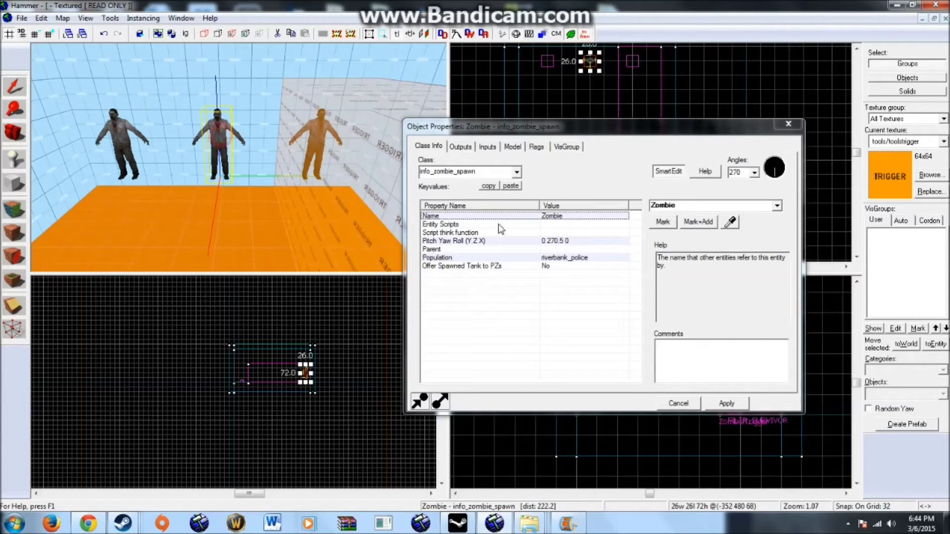
{"action": "left_click", "coordinate": [676, 205]}
{"action": "type", "text": "P"}
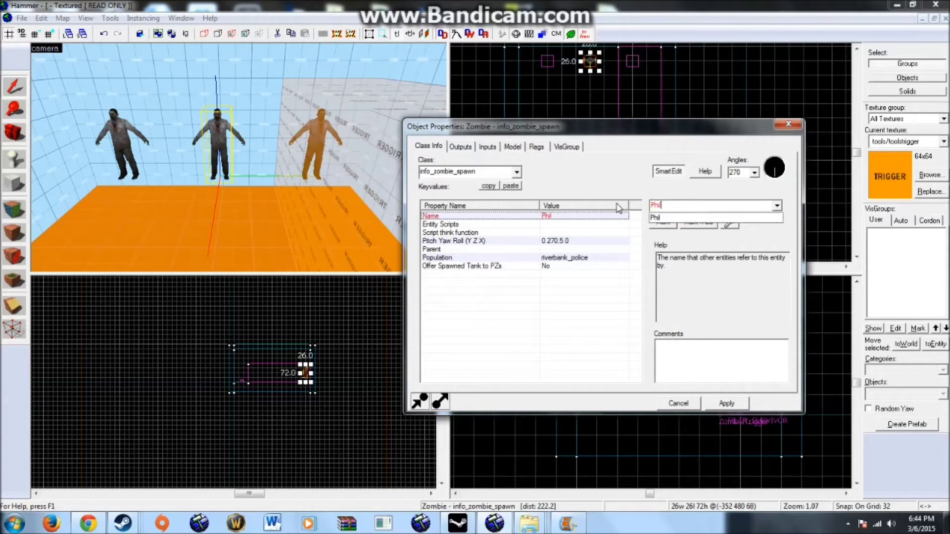
{"action": "type", "text": "hil"}
{"action": "left_click", "coordinate": [726, 402]}
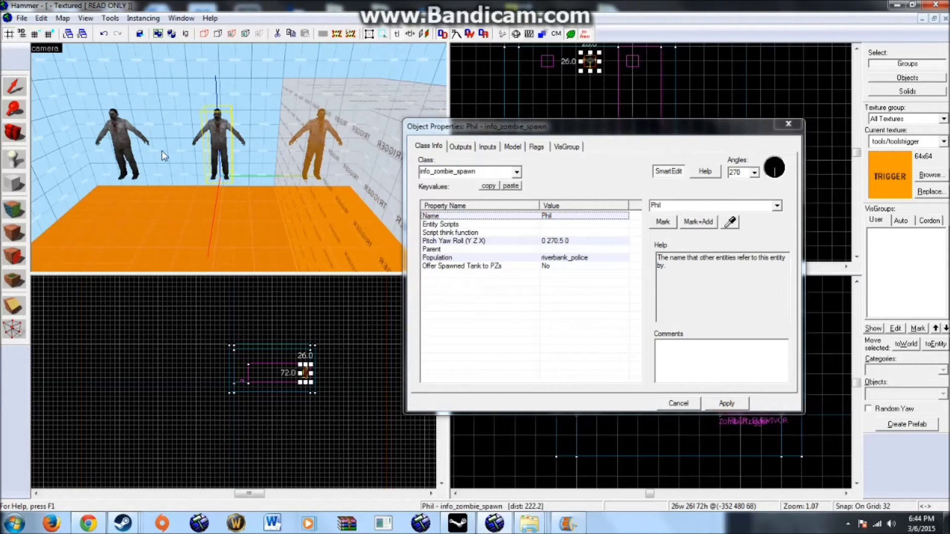
Rename the info_zombie_spawn farthest from the trigger wall as FrankEarlieJamesJRLebronGeorgie, apply it and close the properties.
{"action": "left_click", "coordinate": [134, 150]}
{"action": "left_click", "coordinate": [693, 206]}
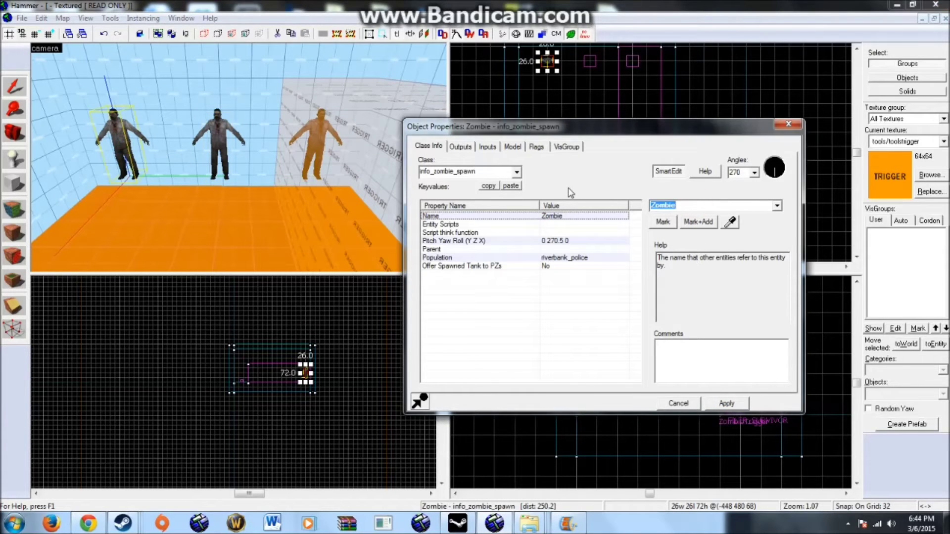
{"action": "type", "text": "FrankE"}
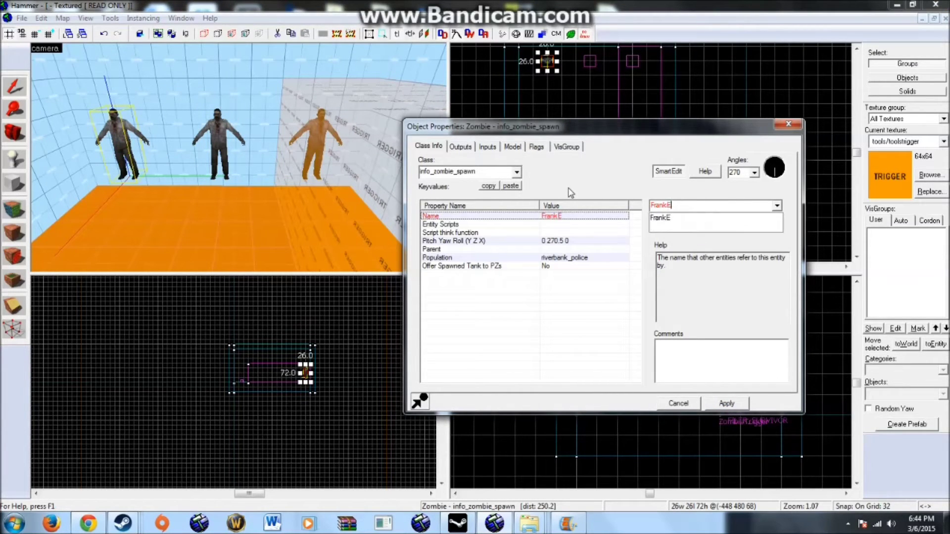
{"action": "type", "text": "arlieJamesJ"}
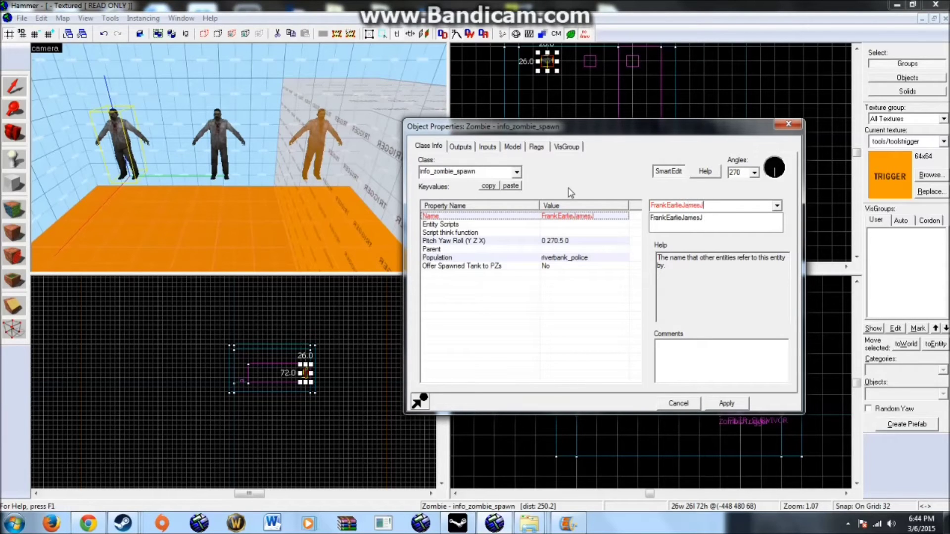
{"action": "type", "text": "RLebronGeorgie"}
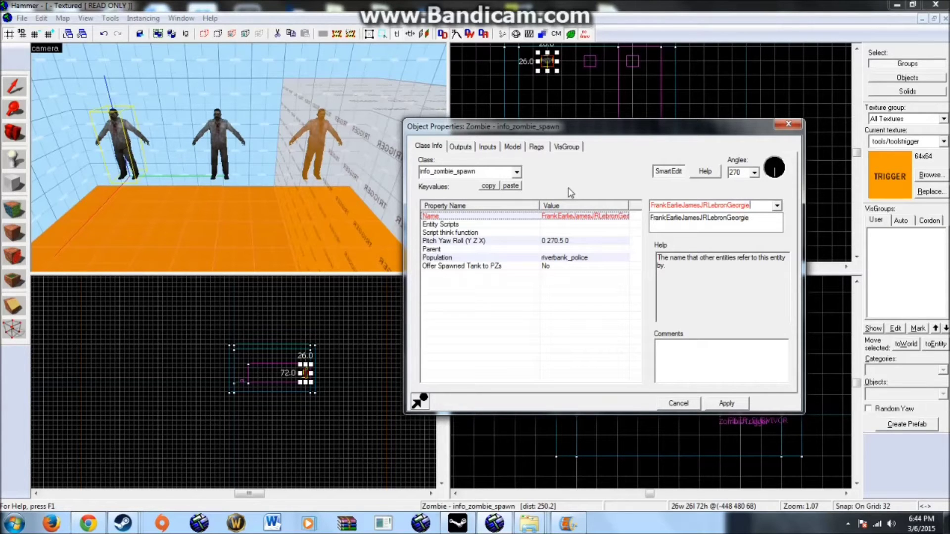
{"action": "key", "text": "Return"}
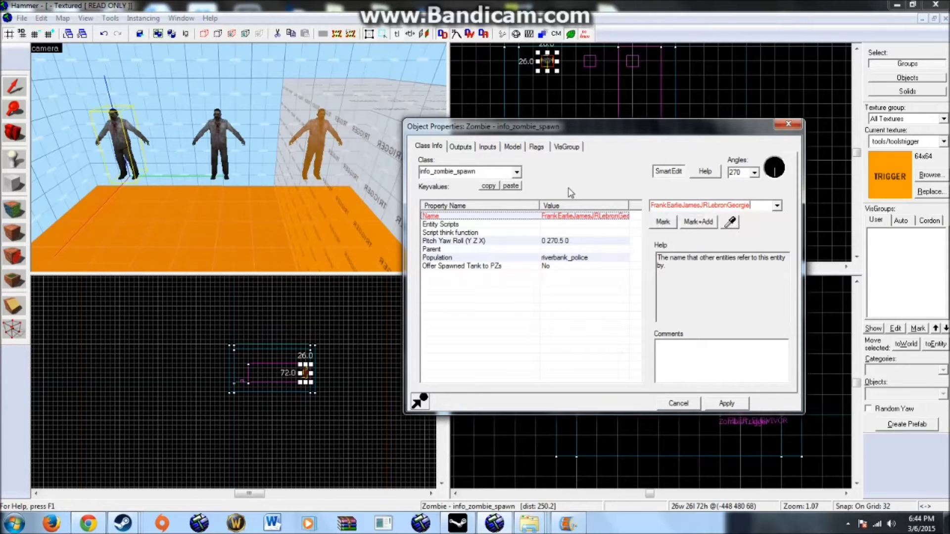
{"action": "left_click", "coordinate": [726, 404]}
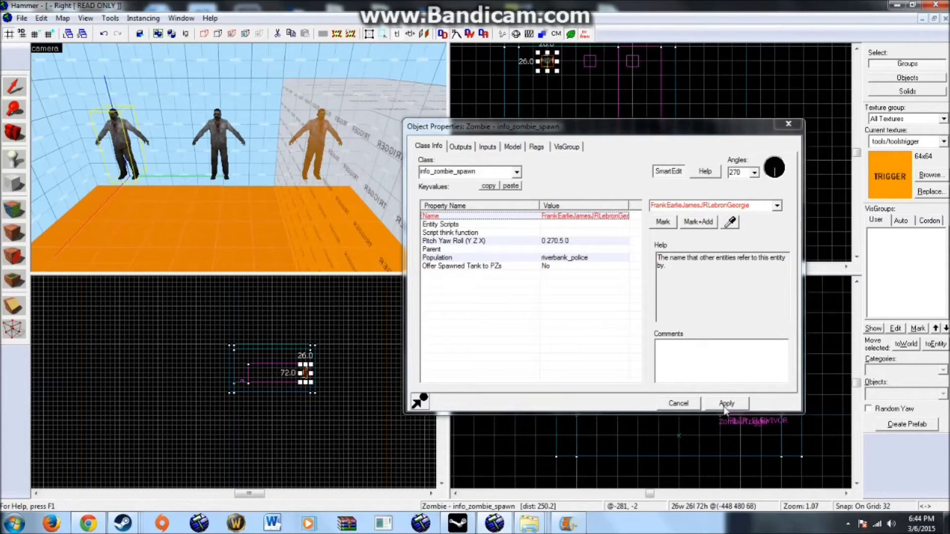
{"action": "left_click", "coordinate": [788, 124]}
Create a solid block 320 wide, 32 long and 32 high across the room at the near end of ZombieTrigger.
{"action": "left_click", "coordinate": [19, 185]}
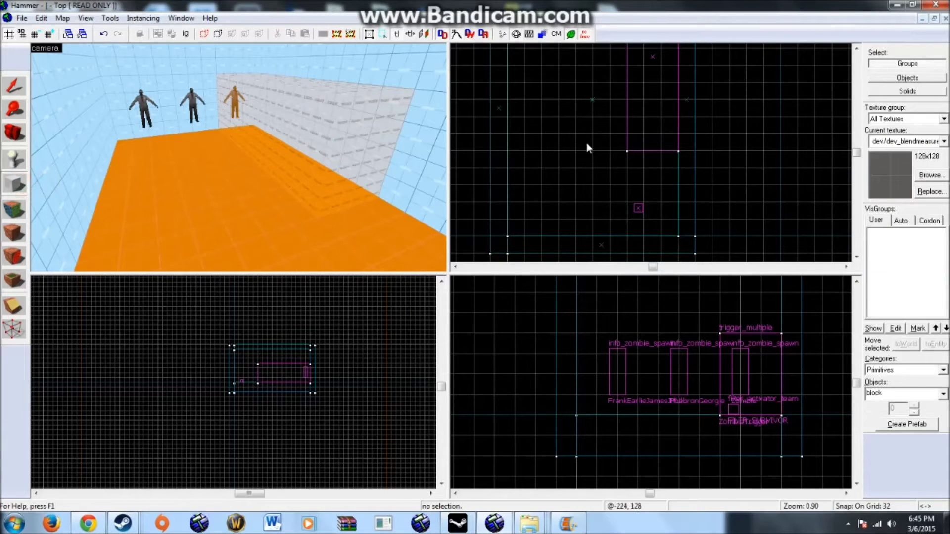
{"action": "key", "text": "z"}
{"action": "scroll", "coordinate": [679, 153], "scroll_direction": "up", "scroll_amount": 2}
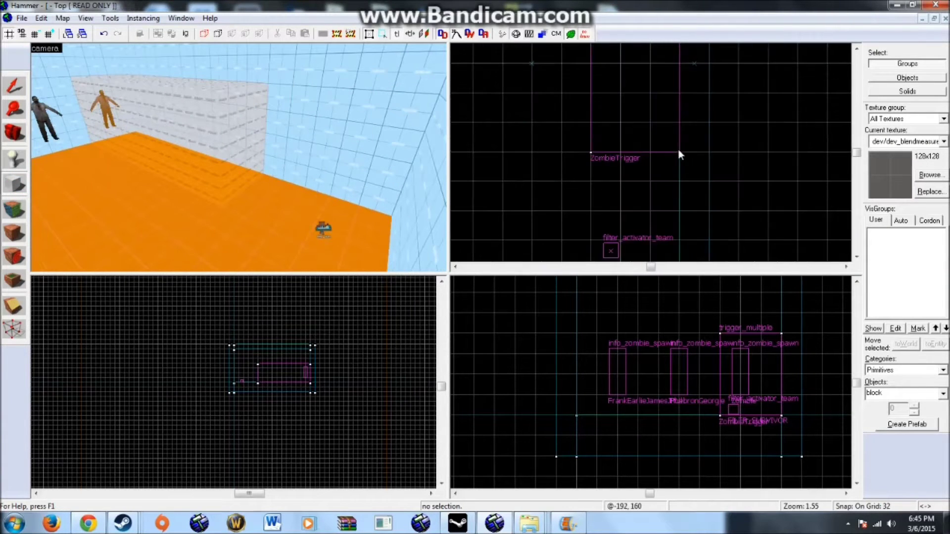
{"action": "left_click_drag", "start_coordinate": [679, 153], "coordinate": [583, 180]}
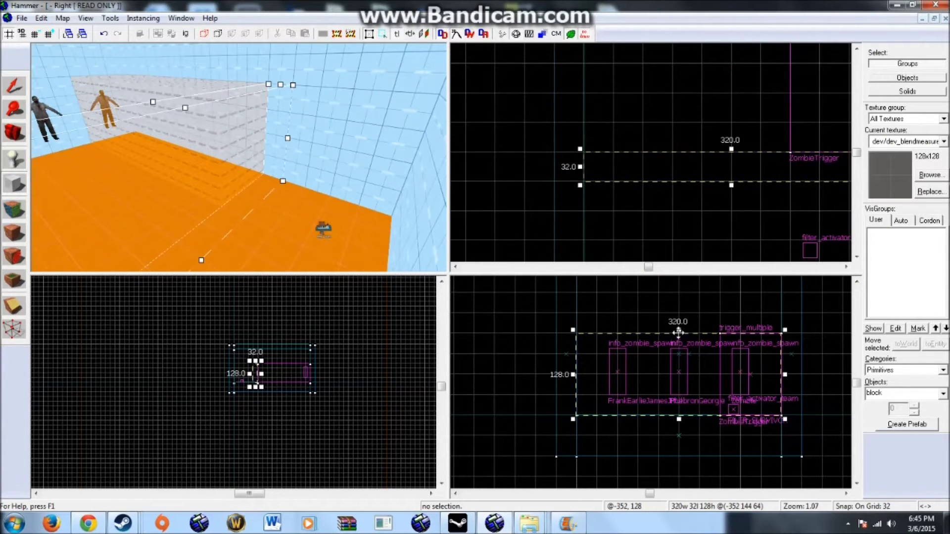
{"action": "left_click_drag", "start_coordinate": [679, 331], "coordinate": [684, 391]}
{"action": "key", "text": "Return"}
{"action": "left_click", "coordinate": [15, 90]}
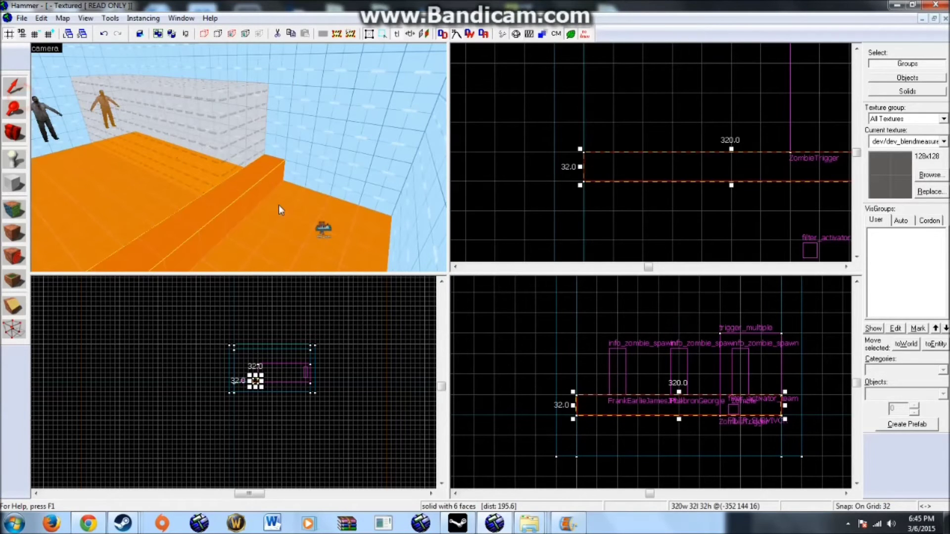
Copy the cross block and turn it into a 32 by 352 divider running lengthwise between the Phil and Zombie spawns.
{"action": "key", "text": "z"}
{"action": "key", "text": "w"}
{"action": "left_click_drag", "start_coordinate": [210, 154], "coordinate": [230, 129]}
{"action": "left_click", "coordinate": [698, 130]}
{"action": "key", "text": "w"}
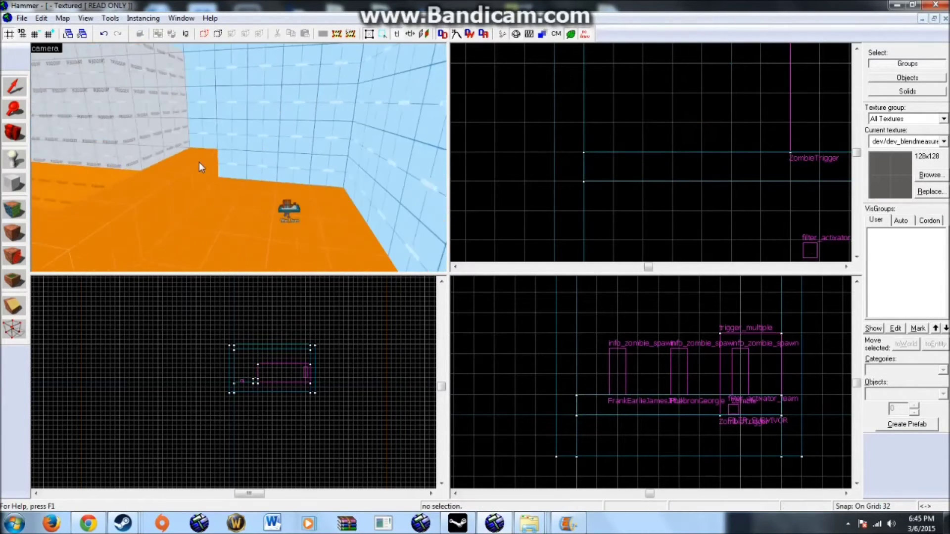
{"action": "key", "text": "Down"}
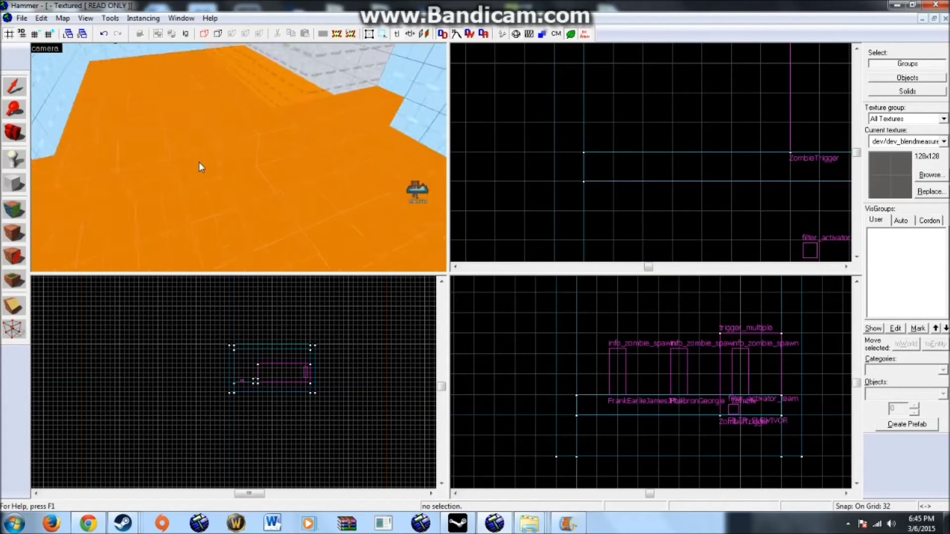
{"action": "key", "text": "Up"}
{"action": "left_click", "coordinate": [251, 199]}
{"action": "left_click", "coordinate": [305, 210]}
{"action": "scroll", "coordinate": [698, 154], "scroll_direction": "down", "scroll_amount": 5}
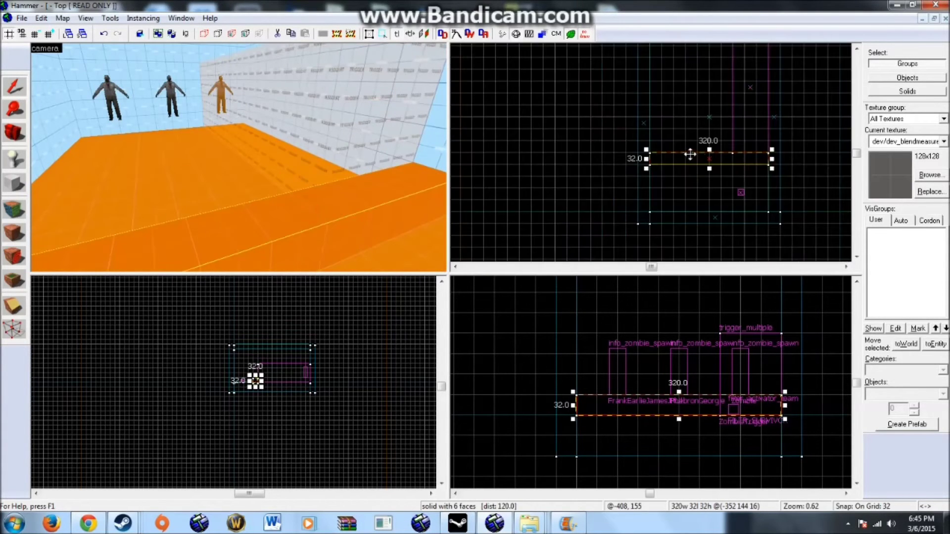
{"action": "scroll", "coordinate": [803, 167], "scroll_direction": "up", "scroll_amount": 3}
{"action": "left_click_drag", "start_coordinate": [728, 153], "coordinate": [668, 134]}
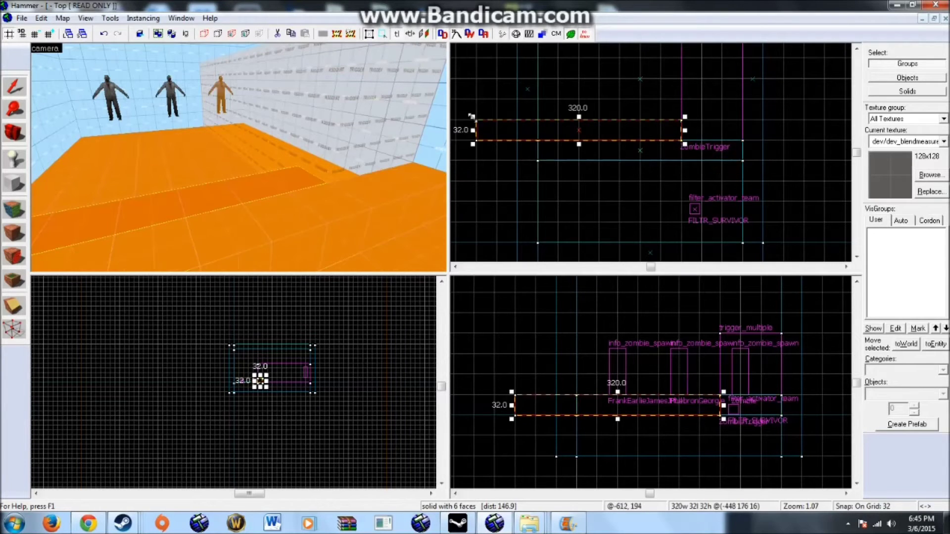
{"action": "scroll", "coordinate": [543, 99], "scroll_direction": "down", "scroll_amount": 1}
{"action": "left_click_drag", "start_coordinate": [473, 117], "coordinate": [645, 103]}
Copy the lengthwise divider to the other side of Phil and shift the FrankEarlieJamesJRLebronGeorgie spawn 32 units away from it.
{"action": "scroll", "coordinate": [641, 103], "scroll_direction": "up", "scroll_amount": 3}
{"action": "left_click_drag", "start_coordinate": [646, 161], "coordinate": [565, 161]}
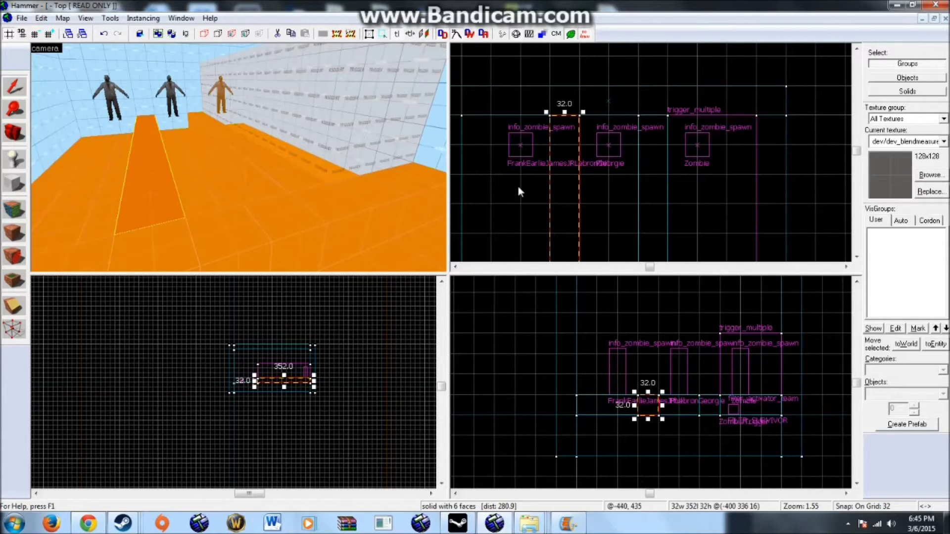
{"action": "left_click", "coordinate": [107, 94], "text": "ctrl"}
{"action": "left_click_drag", "start_coordinate": [575, 137], "coordinate": [547, 137]}
Inspect the divided lanes and the three zombie spawns in the 3D view.
{"action": "left_click", "coordinate": [621, 188]}
{"action": "key", "text": "Left"}
{"action": "key", "text": "Up"}
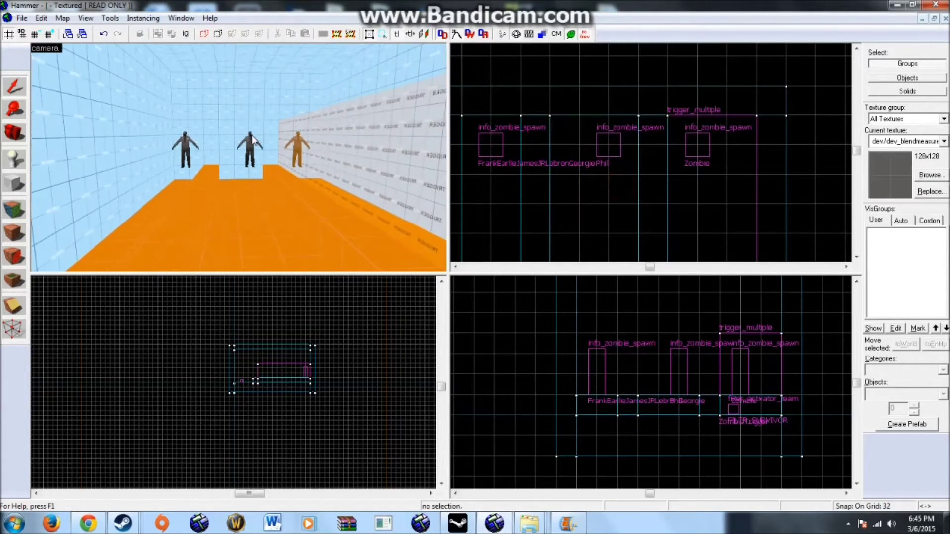
{"action": "left_click", "coordinate": [253, 139]}
{"action": "left_click", "coordinate": [586, 203]}
{"action": "scroll", "coordinate": [236, 163], "scroll_direction": "up", "scroll_amount": 5}
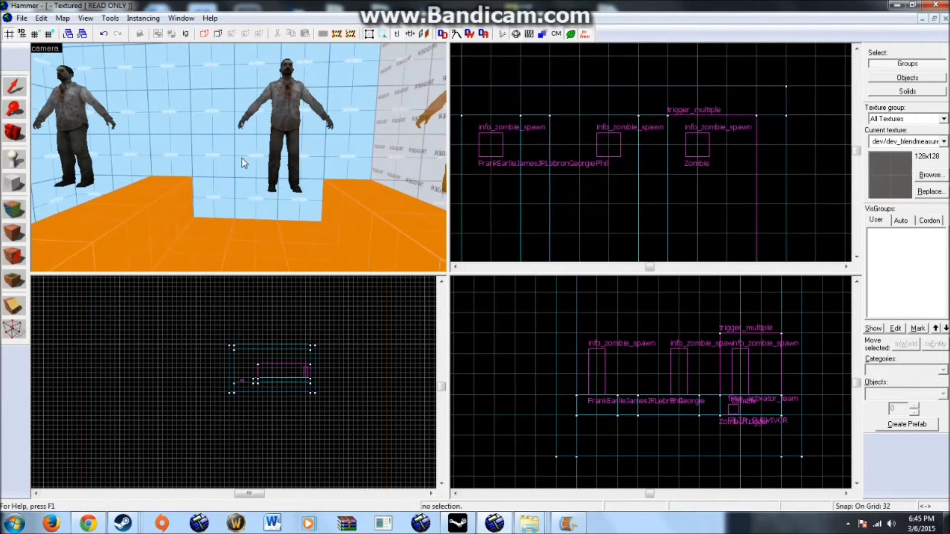
{"action": "key", "text": "s"}
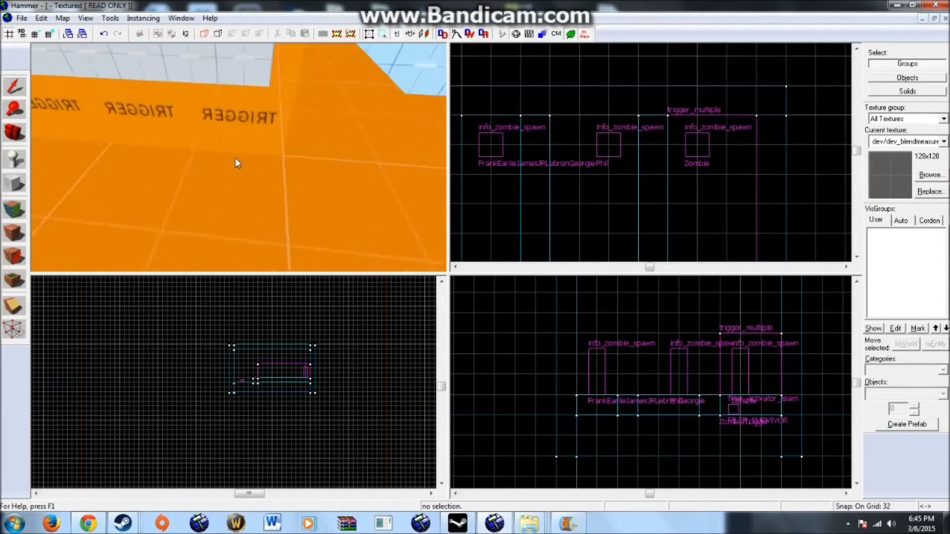
{"action": "key", "text": "s"}
{"action": "key", "text": "z"}
Place a logic_timer entity on the floor of the middle lane in front of Phil.
{"action": "left_click", "coordinate": [18, 162]}
{"action": "left_click", "coordinate": [904, 395]}
{"action": "type", "text": "timer"}
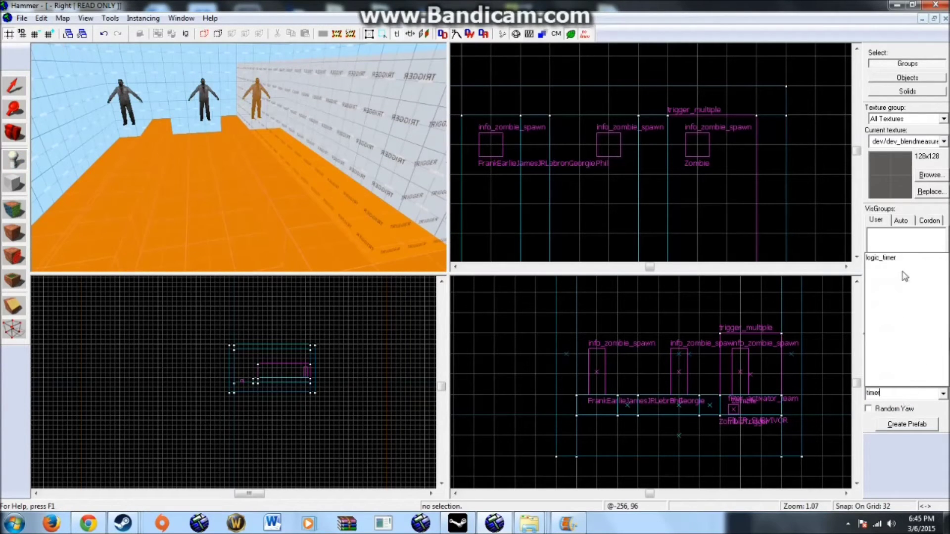
{"action": "left_click", "coordinate": [901, 257]}
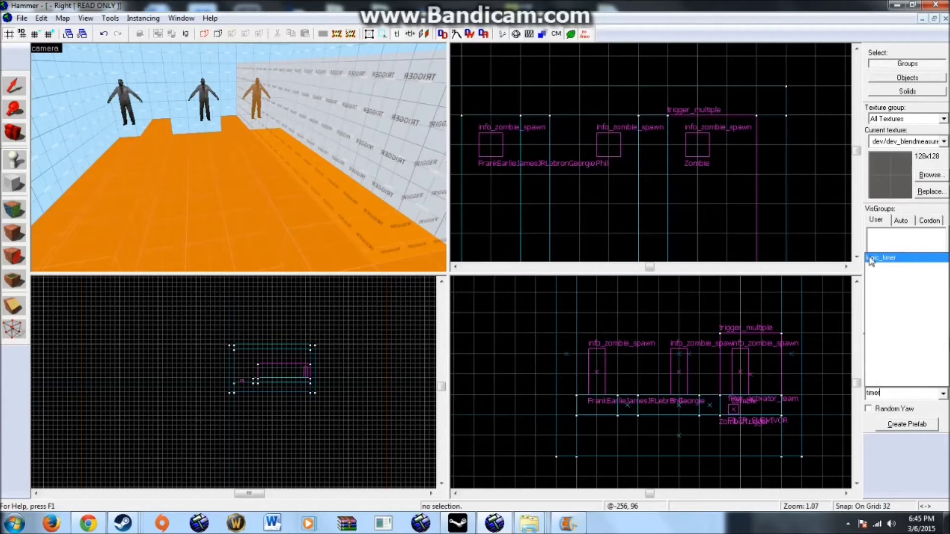
{"action": "left_click", "coordinate": [201, 189]}
{"action": "key", "text": "shift+s"}
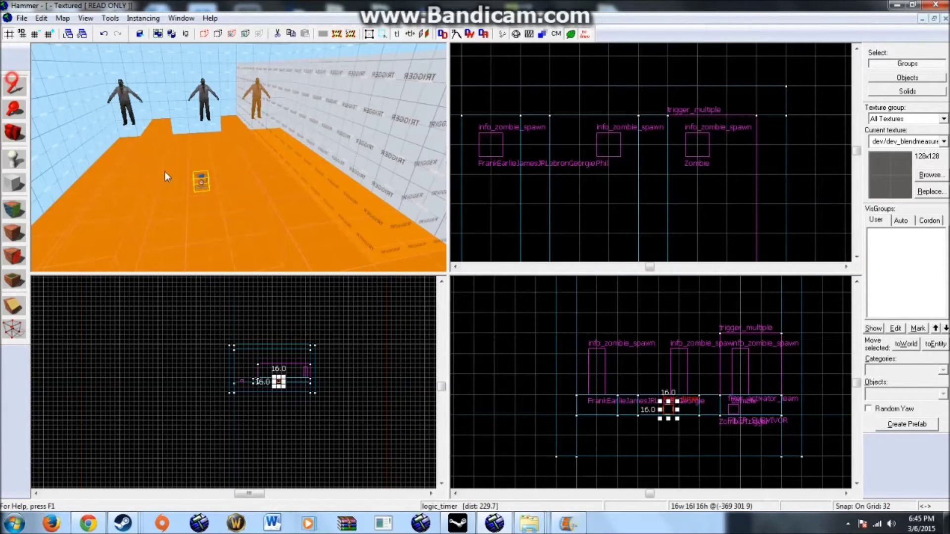
Name the new logic_timer PhilTimer and apply the change.
{"action": "double_click", "coordinate": [199, 181]}
{"action": "left_click", "coordinate": [655, 206]}
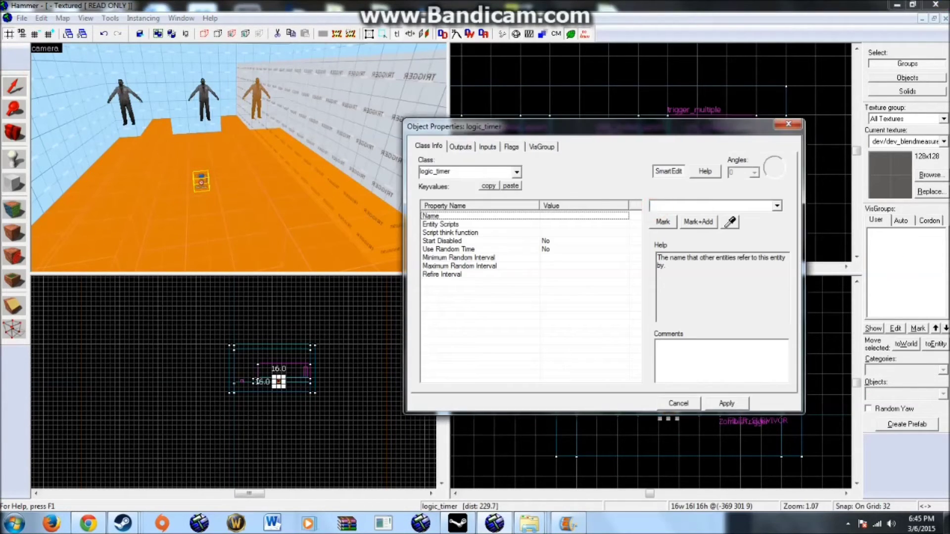
{"action": "type", "text": "PhilTimer"}
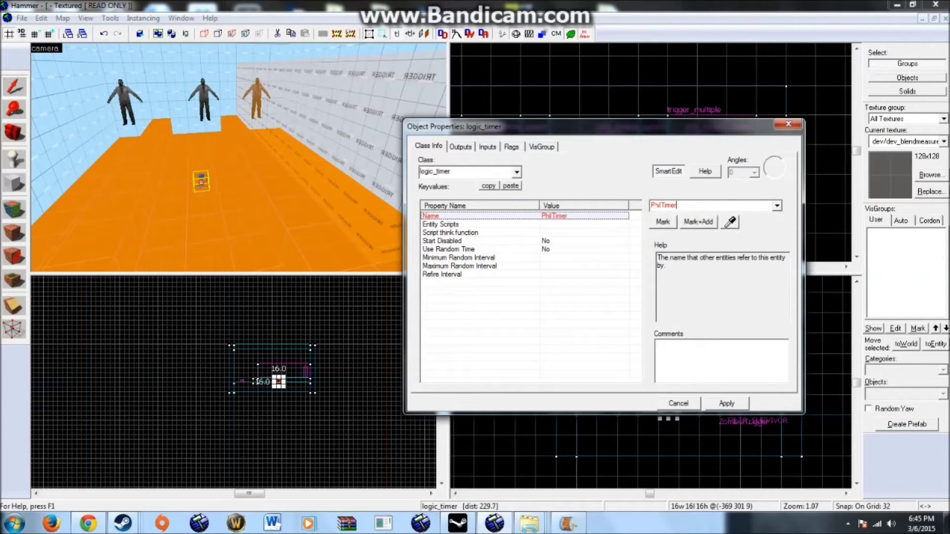
{"action": "left_click", "coordinate": [727, 405]}
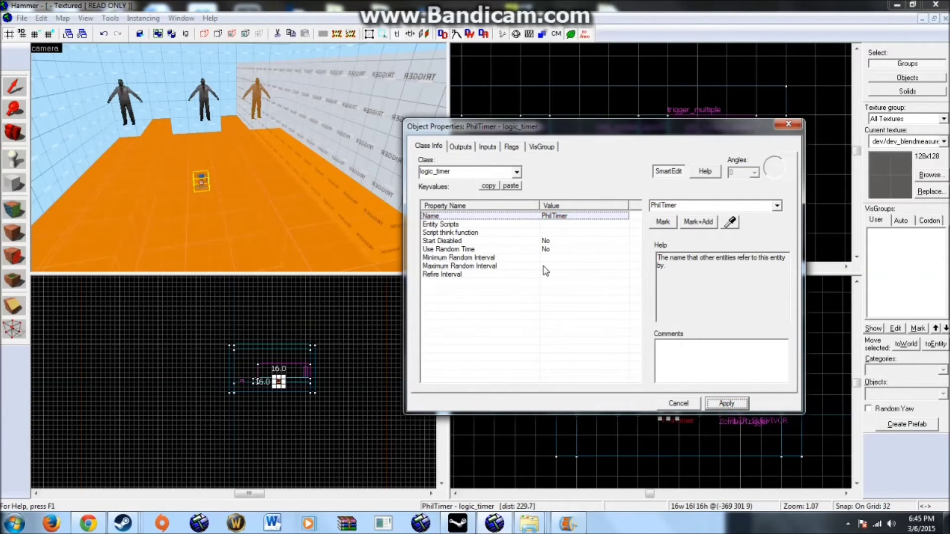
Set both Start Disabled and Use Random Time to Yes for PhilTimer.
{"action": "left_click", "coordinate": [547, 241]}
{"action": "left_click", "coordinate": [777, 205]}
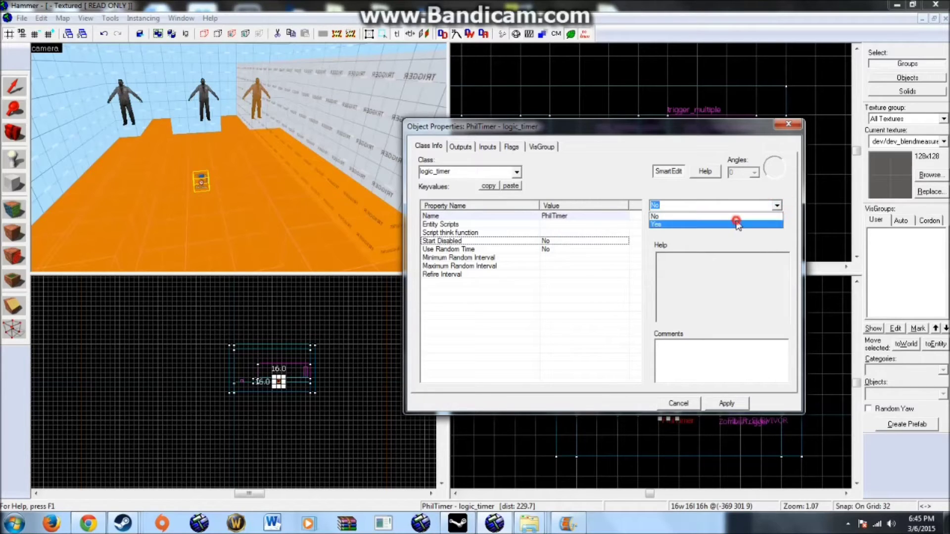
{"action": "left_click", "coordinate": [738, 223]}
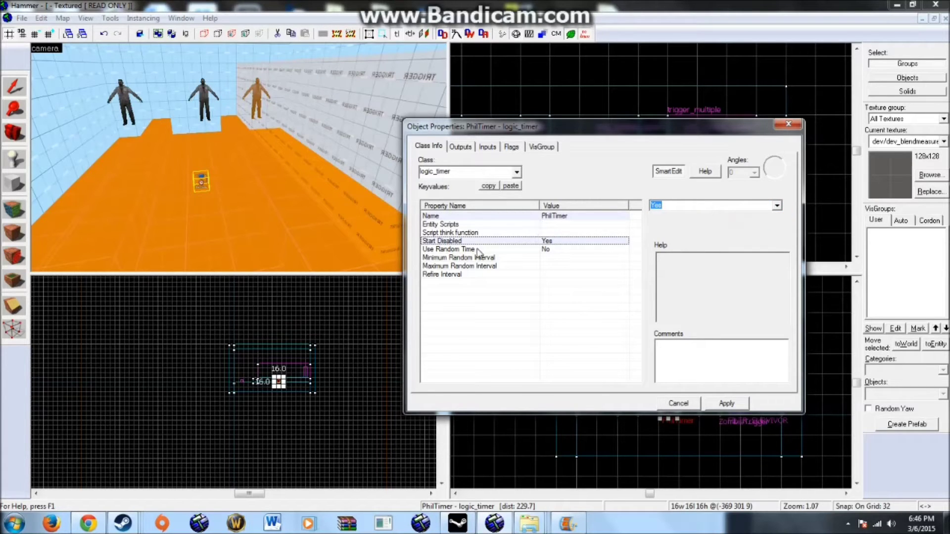
{"action": "left_click", "coordinate": [502, 250]}
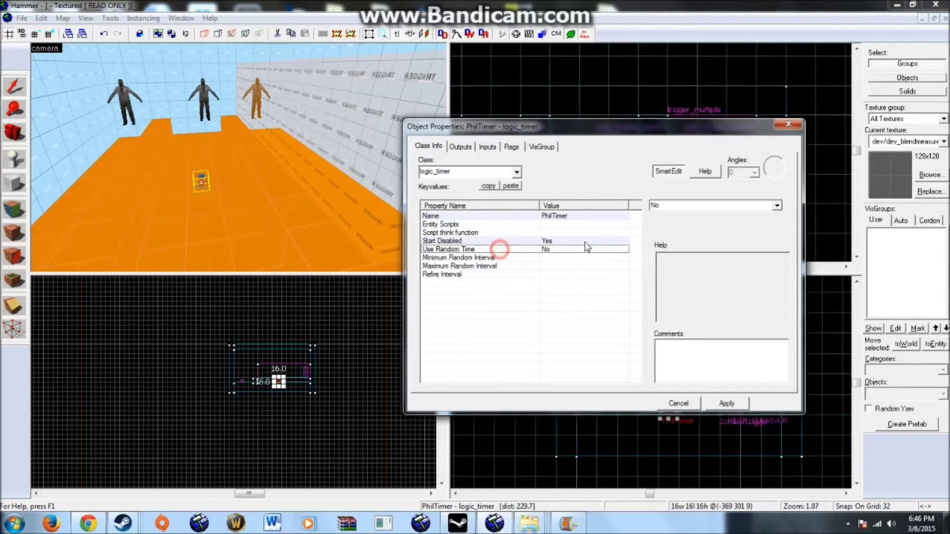
{"action": "left_click", "coordinate": [776, 205]}
{"action": "left_click", "coordinate": [732, 225]}
Set PhilTimer's Minimum Random Interval to 2 and its Maximum Random Interval to 6.
{"action": "left_click", "coordinate": [539, 257]}
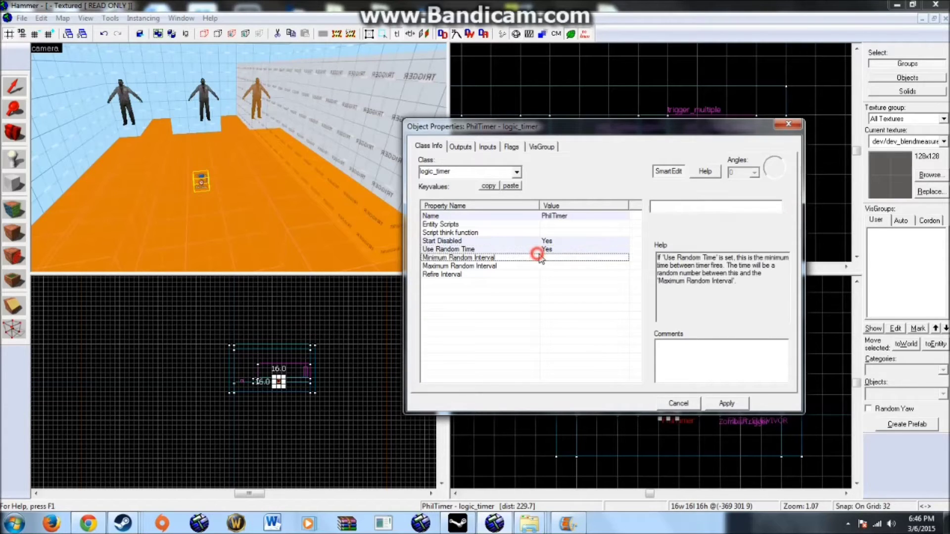
{"action": "left_click", "coordinate": [679, 207]}
{"action": "type", "text": "2"}
{"action": "left_click", "coordinate": [544, 266]}
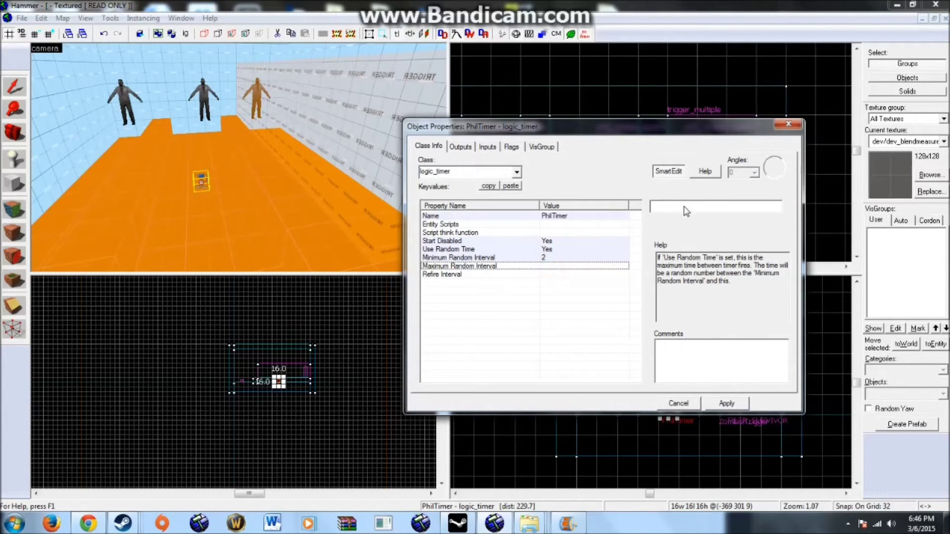
{"action": "left_click", "coordinate": [686, 209]}
{"action": "type", "text": "6"}
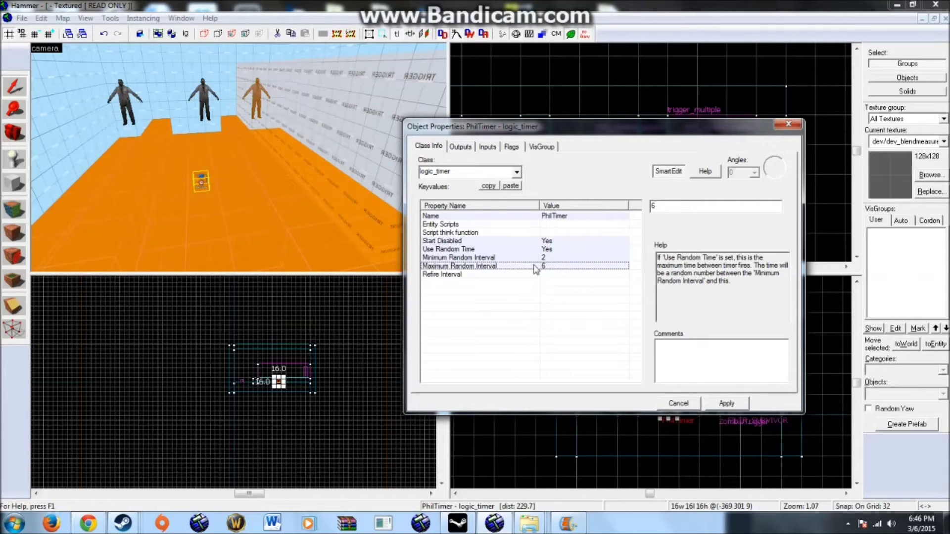
Review PhilTimer's random time, interval and refire properties, and look over the timer and the lanes in the 3D view.
{"action": "left_click", "coordinate": [540, 258]}
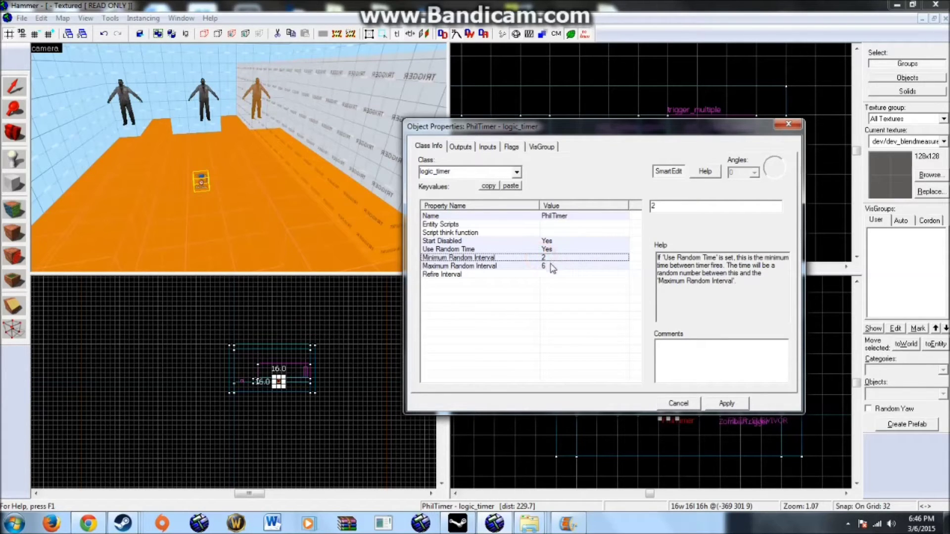
{"action": "left_click", "coordinate": [546, 267]}
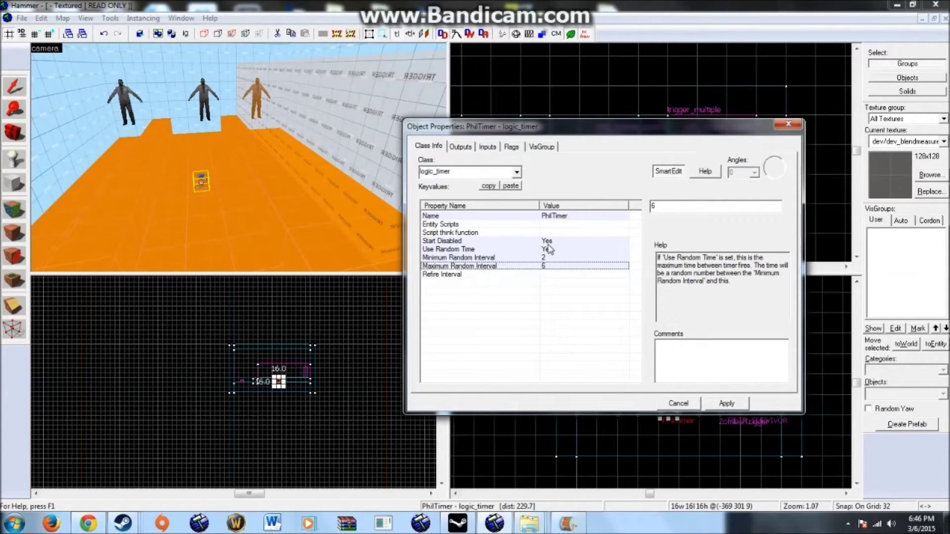
{"action": "left_click", "coordinate": [549, 249]}
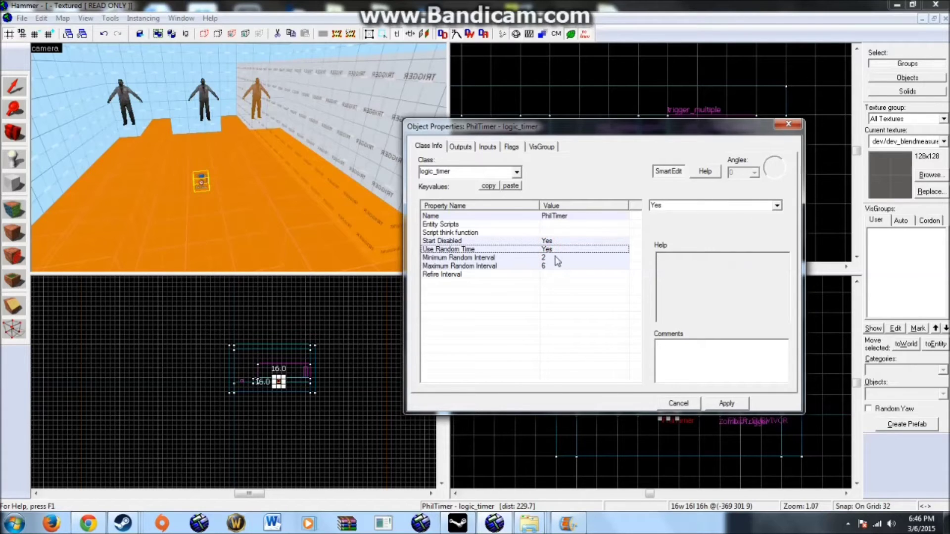
{"action": "left_click", "coordinate": [475, 277]}
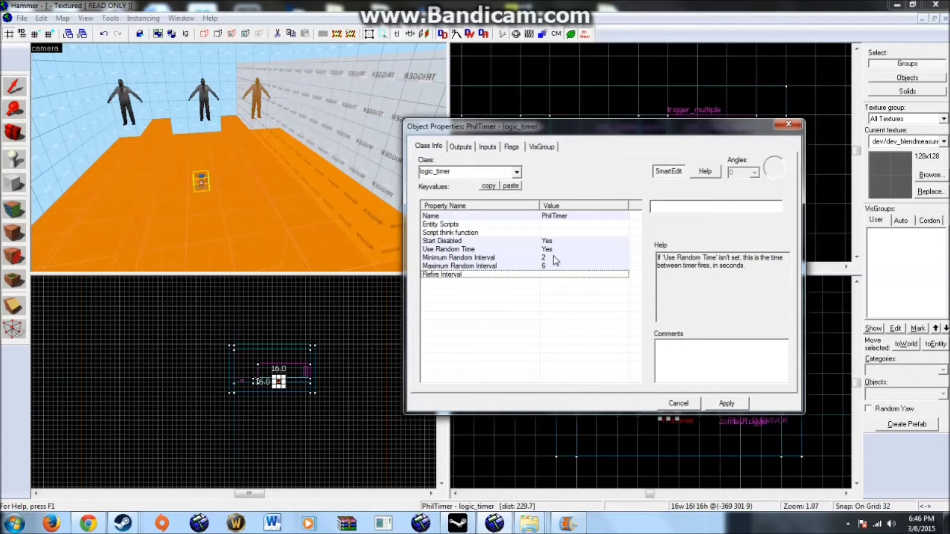
{"action": "key", "text": "w"}
{"action": "key", "text": "a"}
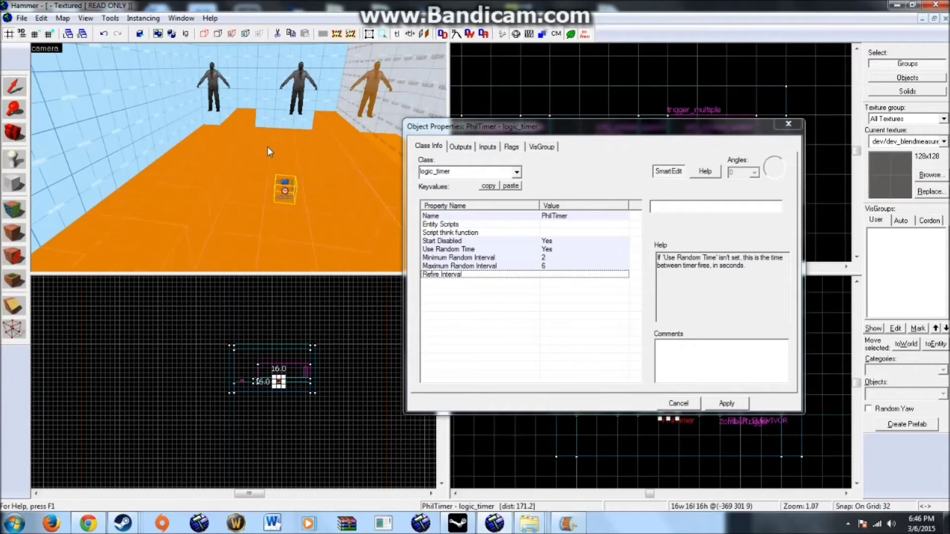
{"action": "key", "text": "d"}
{"action": "scroll", "coordinate": [268, 147], "scroll_direction": "down", "scroll_amount": 8}
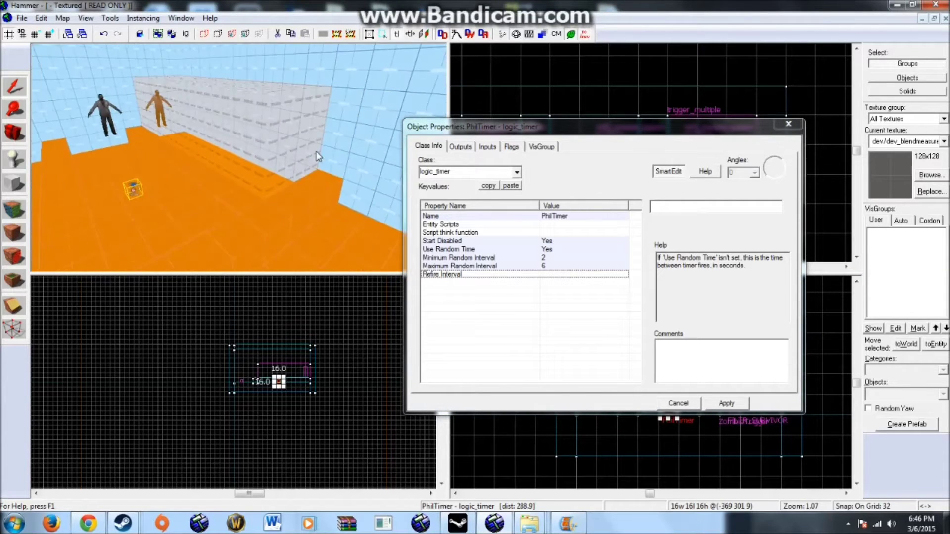
Add an OnTimer output to PhilTimer targeting FrankEarlieJamesJRLebronGeorgie, choose its input, and apply it.
{"action": "left_click", "coordinate": [461, 147]}
{"action": "left_click", "coordinate": [487, 377]}
{"action": "left_click", "coordinate": [639, 297]}
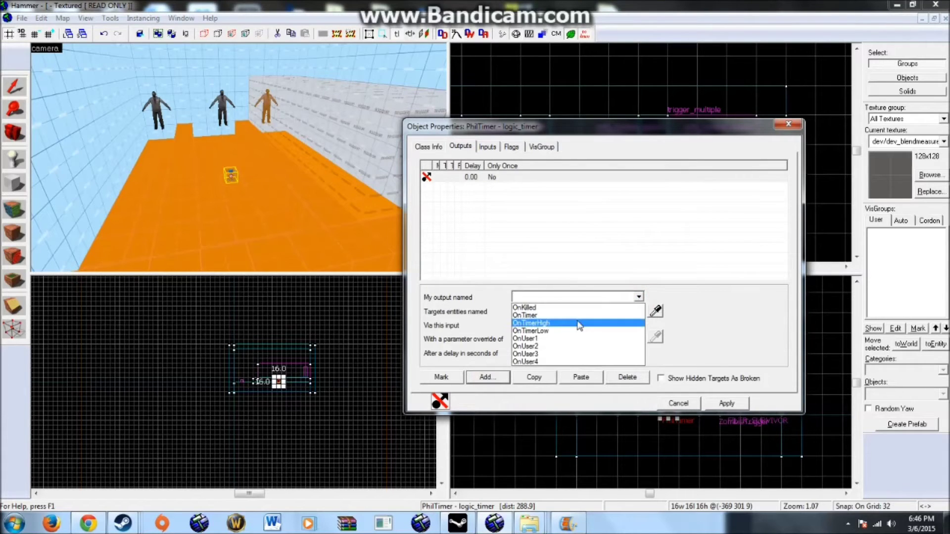
{"action": "left_click", "coordinate": [578, 316]}
{"action": "left_click", "coordinate": [639, 311]}
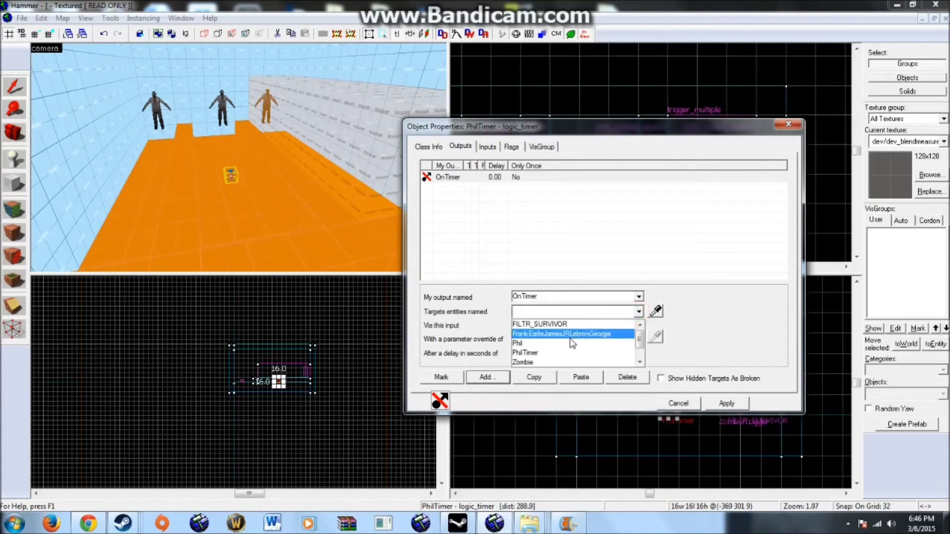
{"action": "left_click", "coordinate": [569, 335]}
{"action": "left_click", "coordinate": [635, 326]}
{"action": "scroll", "coordinate": [594, 347], "scroll_direction": "down", "scroll_amount": 3}
{"action": "left_click", "coordinate": [551, 375]}
{"action": "left_click", "coordinate": [726, 403]}
Recheck PhilTimer's properties and its placement in the middle lane, and close its properties.
{"action": "left_click", "coordinate": [428, 147]}
{"action": "key", "text": "z"}
{"action": "key", "text": "w"}
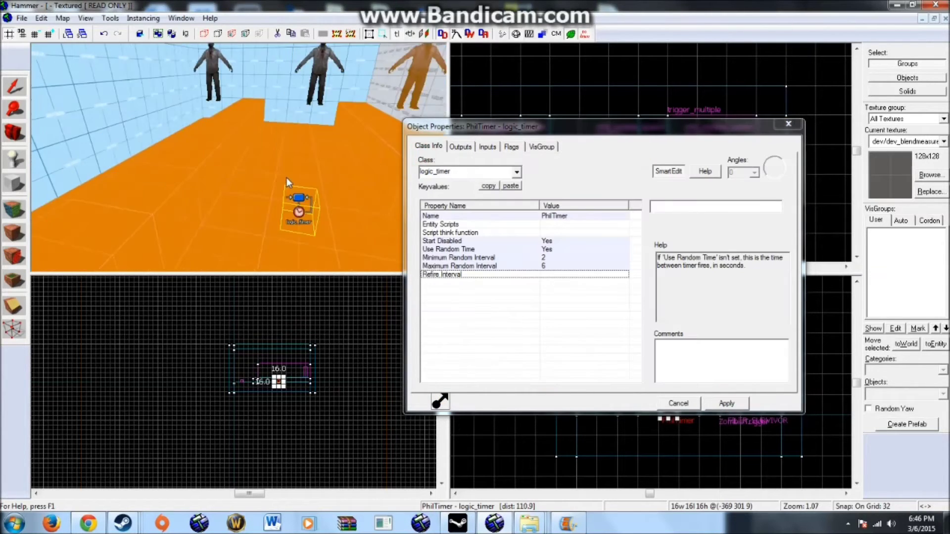
{"action": "key", "text": "s"}
{"action": "key", "text": "z"}
{"action": "left_click", "coordinate": [796, 126]}
{"action": "left_click", "coordinate": [803, 128]}
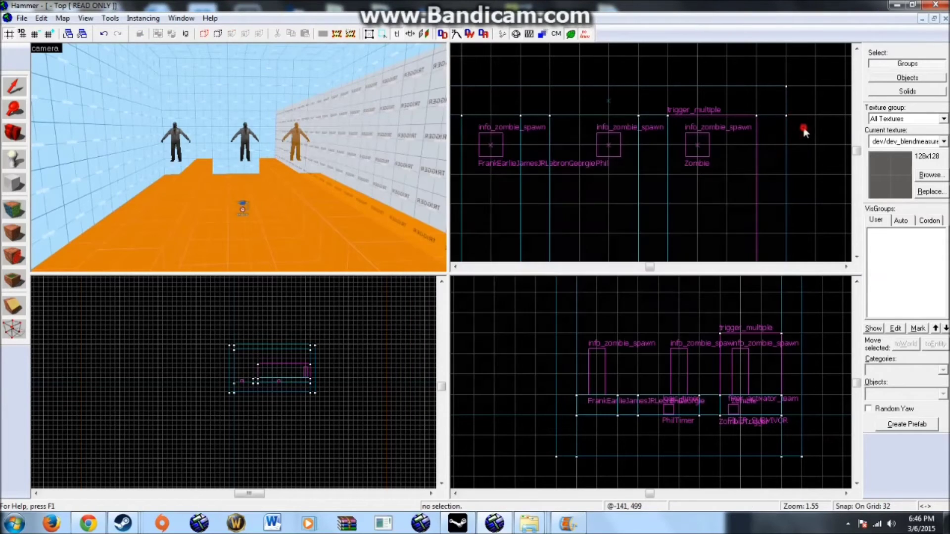
{"action": "key", "text": "z"}
{"action": "double_click", "coordinate": [243, 133]}
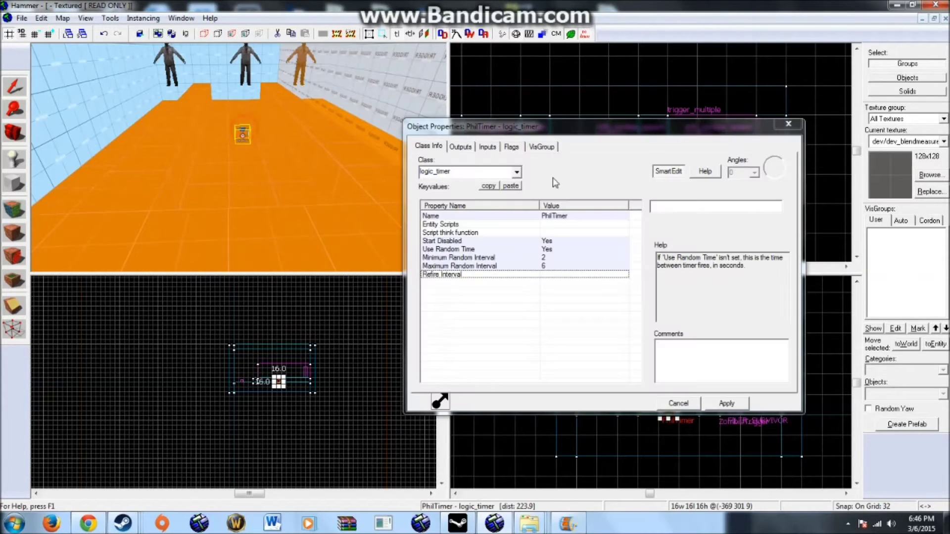
{"action": "left_click", "coordinate": [788, 125]}
{"action": "left_click", "coordinate": [813, 140]}
Place a prop_dynamic entity on the floor of the middle lane, facing the PhilTimer from the near end.
{"action": "key", "text": "z"}
{"action": "key", "text": "z"}
{"action": "left_click", "coordinate": [26, 159]}
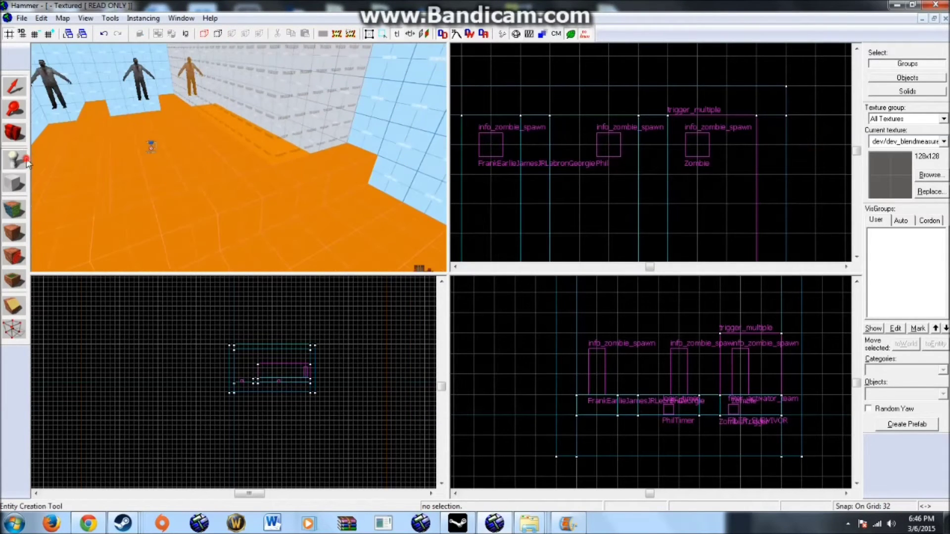
{"action": "left_click", "coordinate": [891, 394]}
{"action": "type", "text": "dynami"}
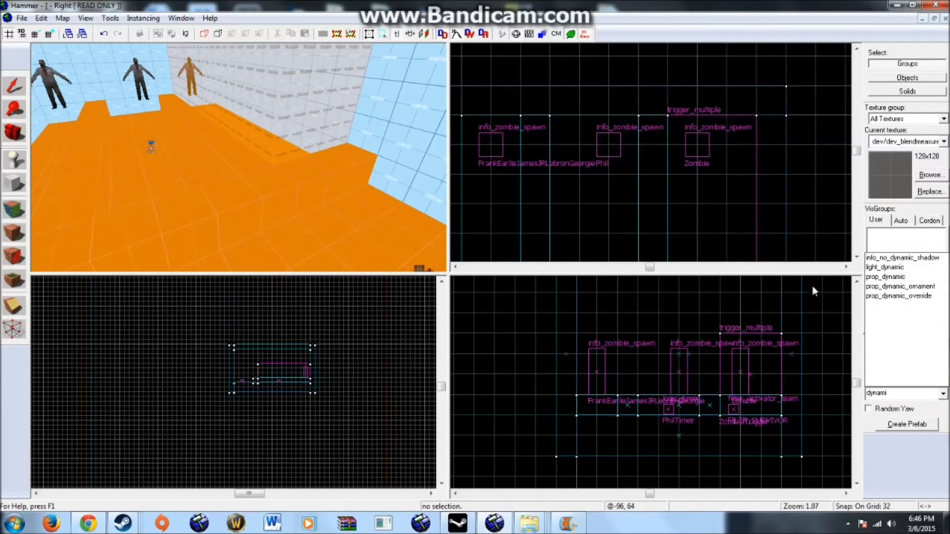
{"action": "left_click", "coordinate": [870, 276]}
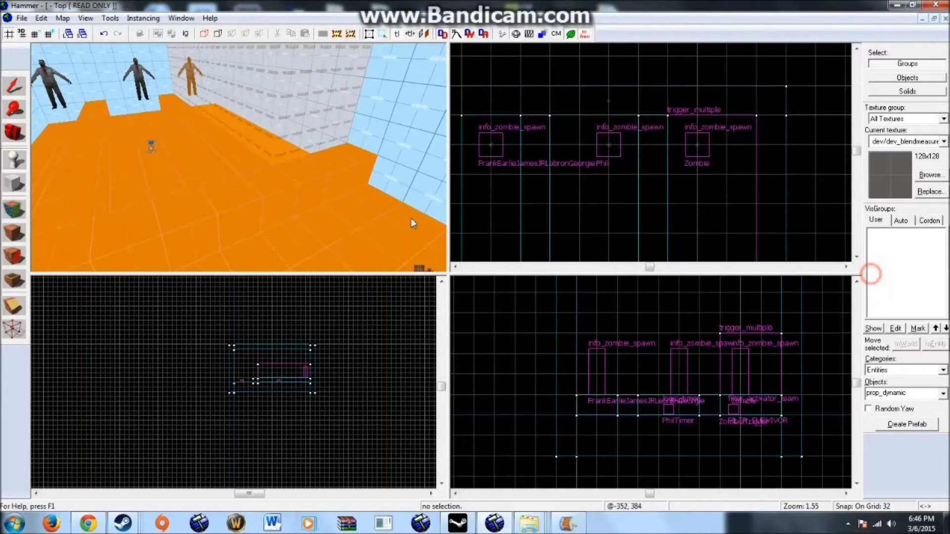
{"action": "key", "text": "z"}
{"action": "key", "text": "z"}
{"action": "left_click", "coordinate": [241, 197]}
{"action": "left_click", "coordinate": [14, 87]}
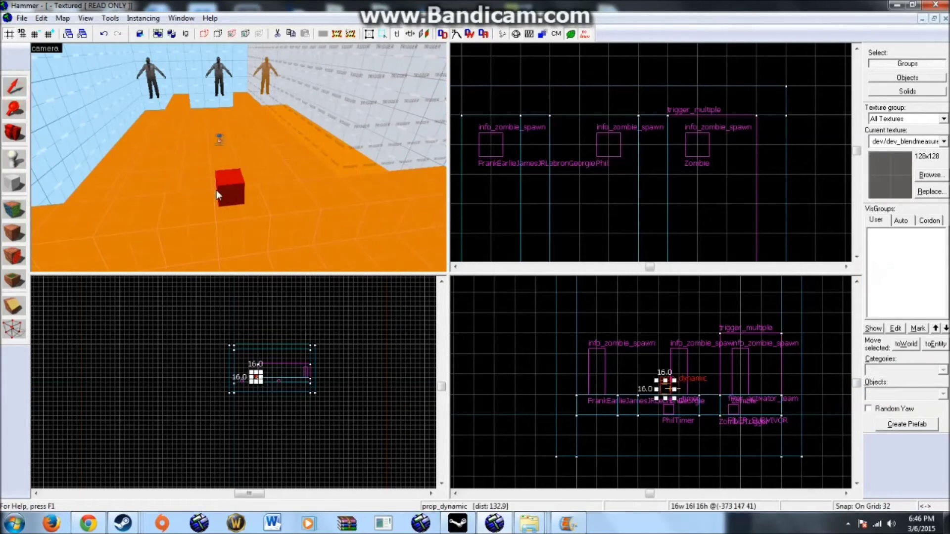
Assign the world model props_fairgrounds/gallery_button.mdl to the new prop_dynamic and apply it.
{"action": "double_click", "coordinate": [216, 189]}
{"action": "left_click", "coordinate": [232, 187]}
{"action": "left_click", "coordinate": [445, 241]}
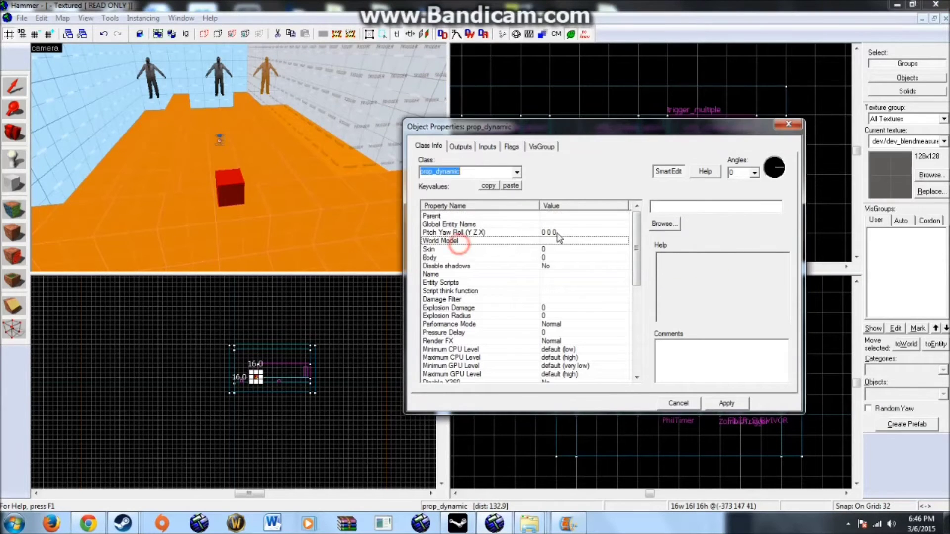
{"action": "left_click", "coordinate": [661, 223]}
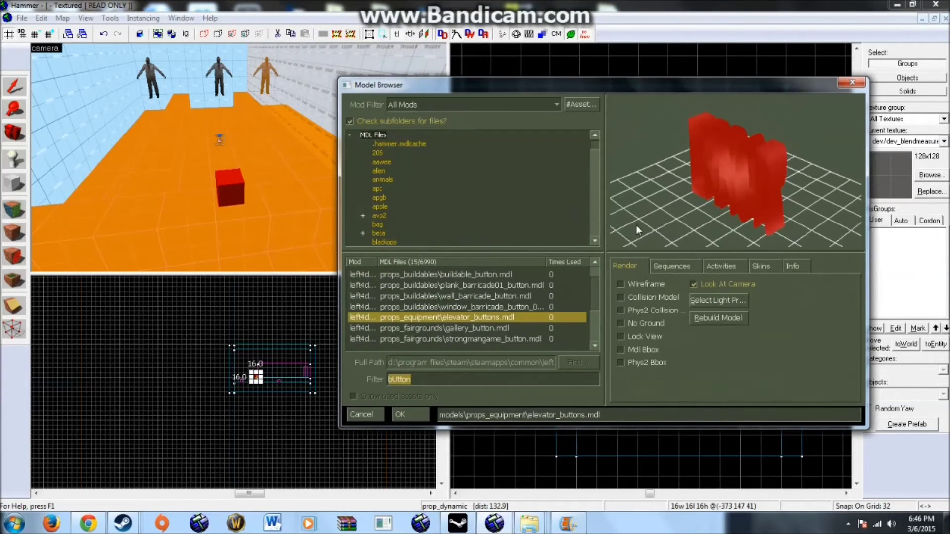
{"action": "left_click", "coordinate": [490, 332]}
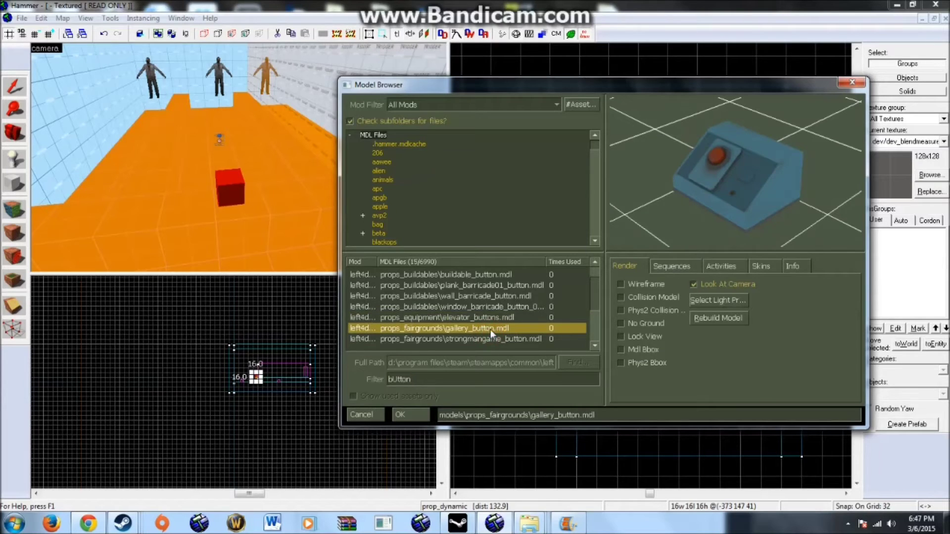
{"action": "double_click", "coordinate": [491, 330]}
{"action": "left_click", "coordinate": [726, 402]}
{"action": "left_click", "coordinate": [787, 125]}
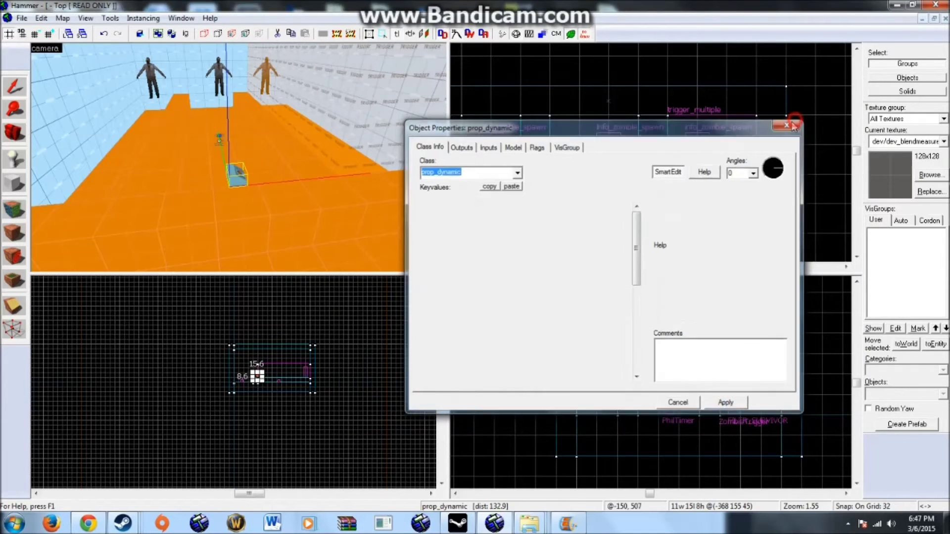
Rotate the gallery button prop to a yaw of 270 and reduce the grid snap to 8 units.
{"action": "scroll", "coordinate": [688, 198], "scroll_direction": "up", "scroll_amount": 5}
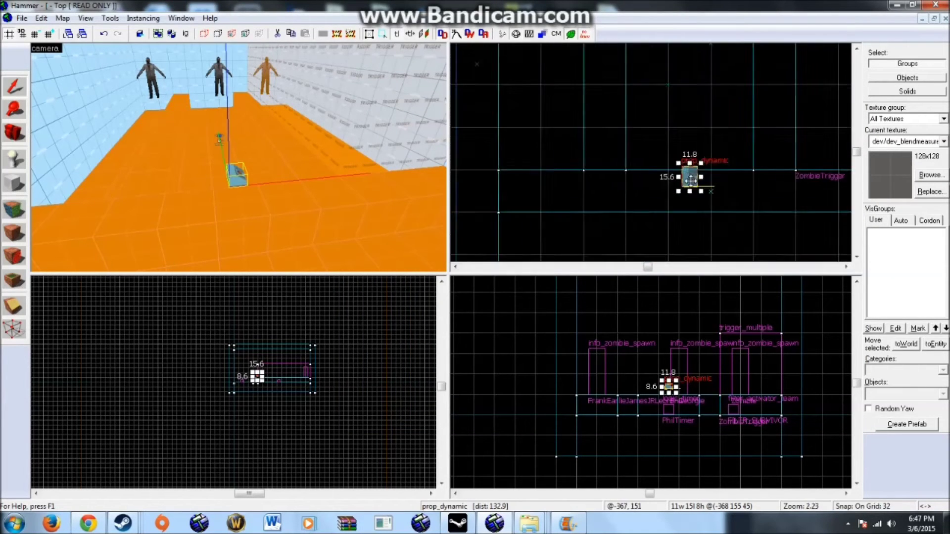
{"action": "scroll", "coordinate": [691, 181], "scroll_direction": "up", "scroll_amount": 2}
{"action": "left_click_drag", "start_coordinate": [691, 182], "coordinate": [693, 234]}
{"action": "left_click", "coordinate": [664, 221]}
{"action": "scroll", "coordinate": [692, 241], "scroll_direction": "up", "scroll_amount": 7}
{"action": "scroll", "coordinate": [573, 201], "scroll_direction": "down", "scroll_amount": 8}
{"action": "key", "text": "bracketleft"}
{"action": "key", "text": "bracketleft"}
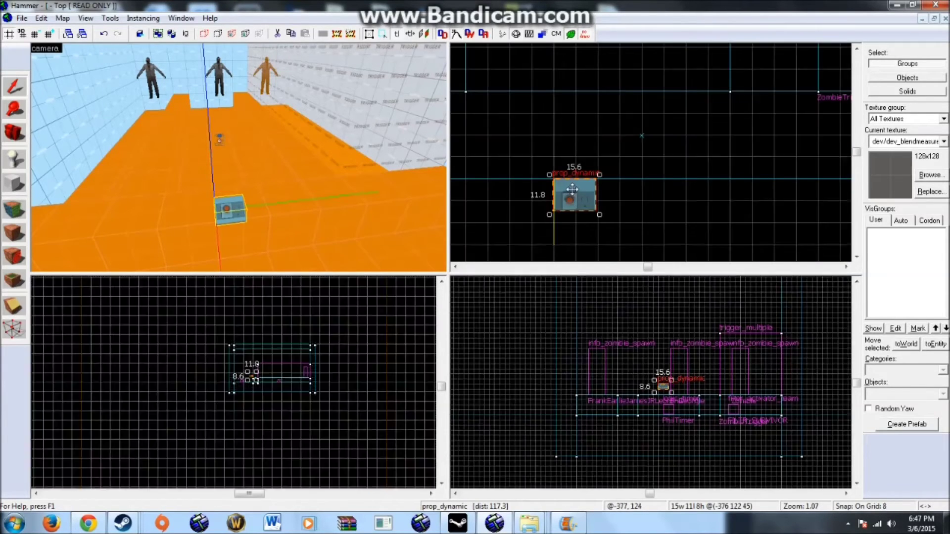
Seat the gallery button prop on the floor just inside the platform's near edge and deselect it.
{"action": "scroll", "coordinate": [572, 190], "scroll_direction": "up", "scroll_amount": 4}
{"action": "scroll", "coordinate": [661, 361], "scroll_direction": "up", "scroll_amount": 5}
{"action": "scroll", "coordinate": [662, 362], "scroll_direction": "up", "scroll_amount": 4}
{"action": "scroll", "coordinate": [185, 166], "scroll_direction": "up", "scroll_amount": 3}
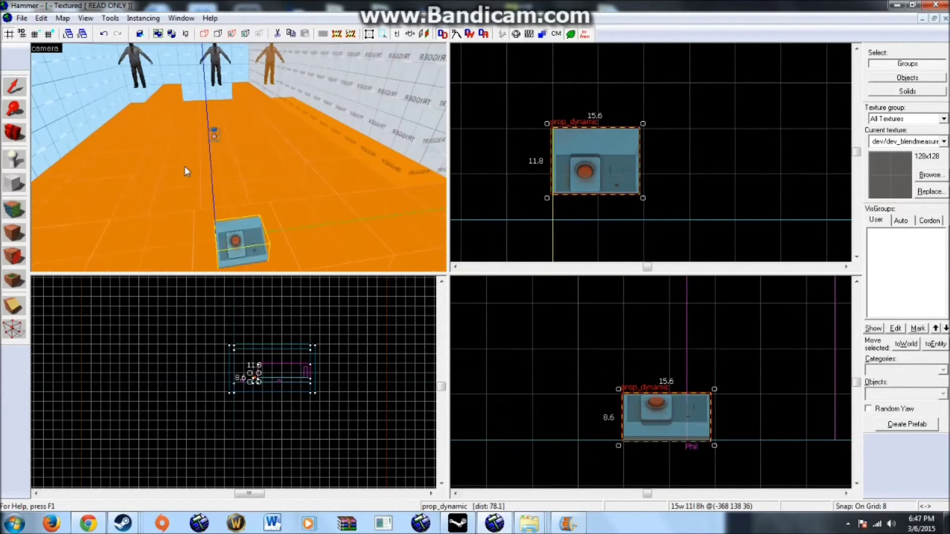
{"action": "middle_click_drag", "start_coordinate": [185, 167], "coordinate": [184, 166]}
{"action": "scroll", "coordinate": [185, 167], "scroll_direction": "down", "scroll_amount": 3}
{"action": "left_click", "coordinate": [694, 148]}
Name the gallery button prop LetsKillPhil, apply the change and close its properties.
{"action": "scroll", "coordinate": [249, 182], "scroll_direction": "up", "scroll_amount": 3}
{"action": "middle_click_drag", "start_coordinate": [249, 182], "coordinate": [237, 197]}
{"action": "scroll", "coordinate": [236, 197], "scroll_direction": "down", "scroll_amount": 4}
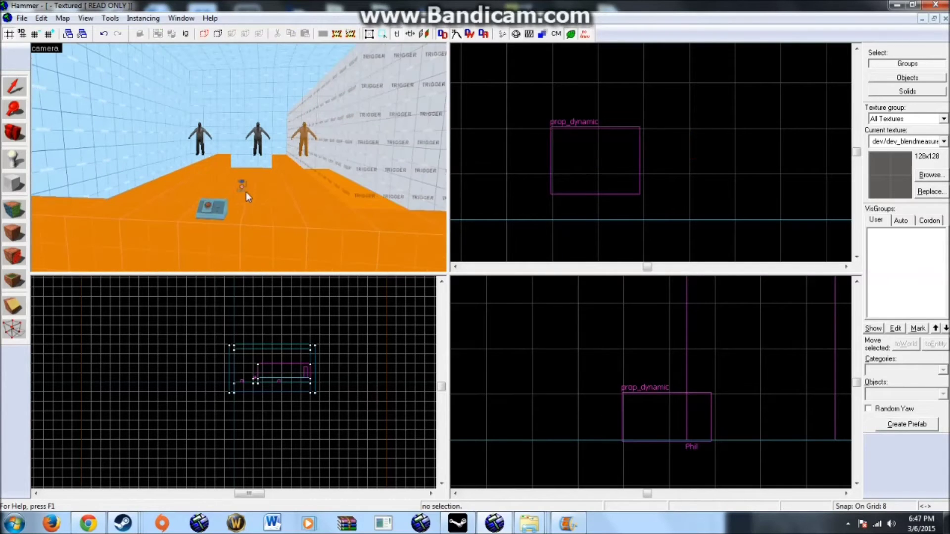
{"action": "double_click", "coordinate": [224, 203]}
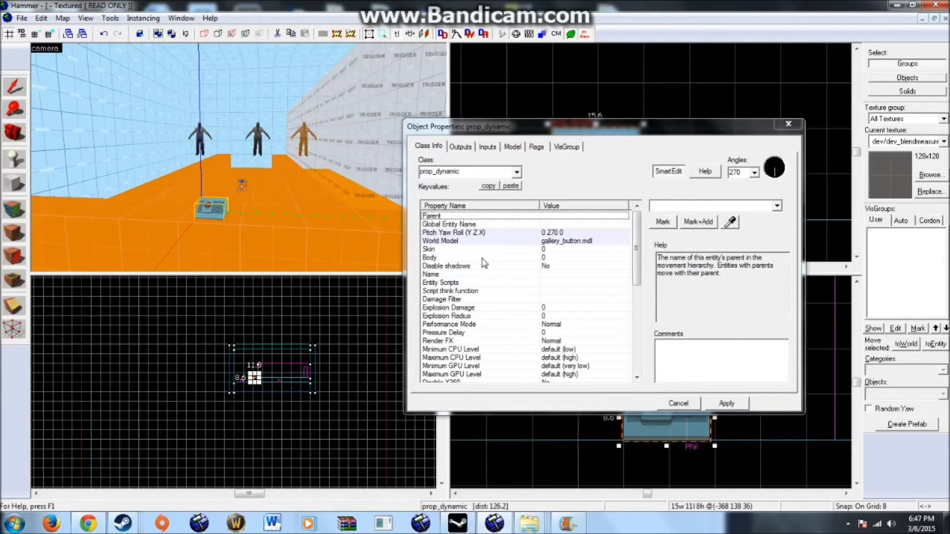
{"action": "left_click", "coordinate": [465, 276]}
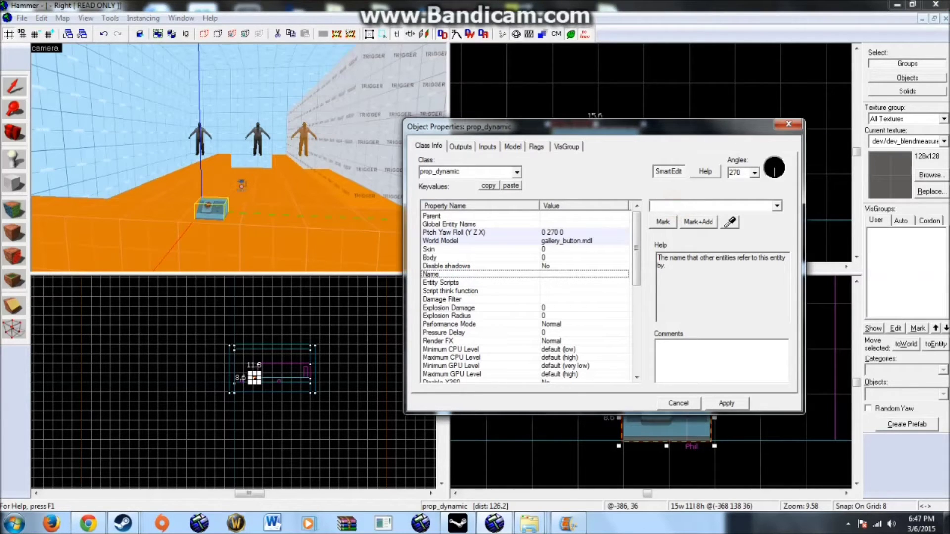
{"action": "type", "text": "Phi"}
{"action": "key", "text": "BackSpace"}
{"action": "key", "text": "BackSpace"}
{"action": "type", "text": "Lety"}
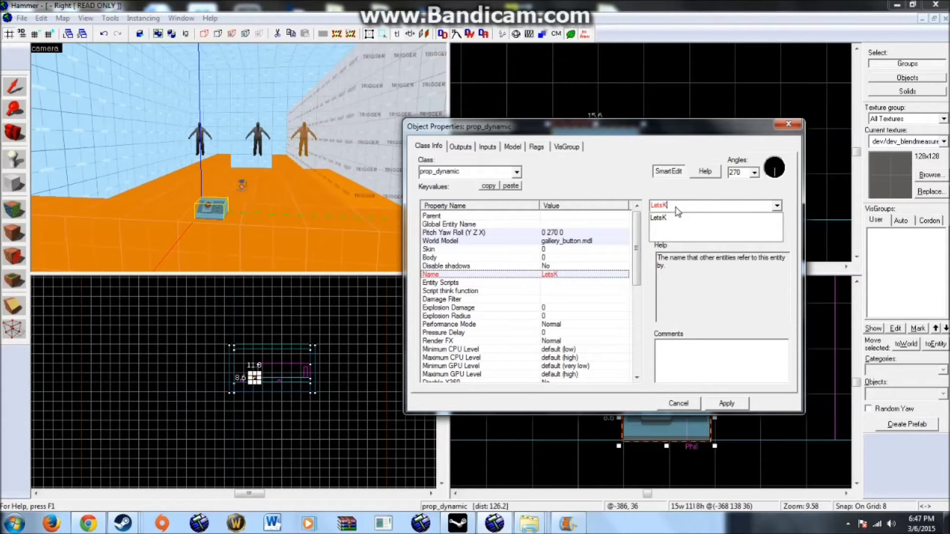
{"action": "type", "text": "llPhi"}
{"action": "key", "text": "Return"}
{"action": "scroll", "coordinate": [650, 223], "scroll_direction": "down", "scroll_amount": 1}
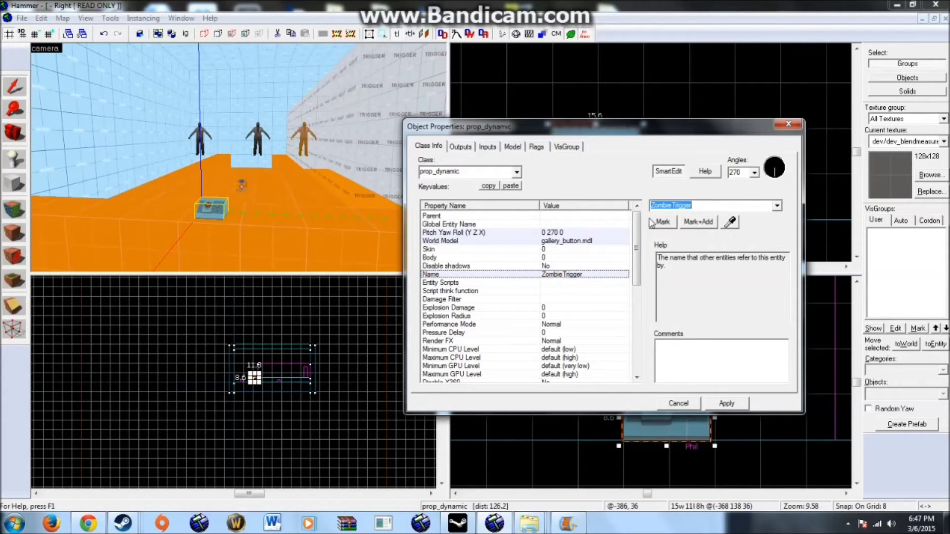
{"action": "key", "text": "Up"}
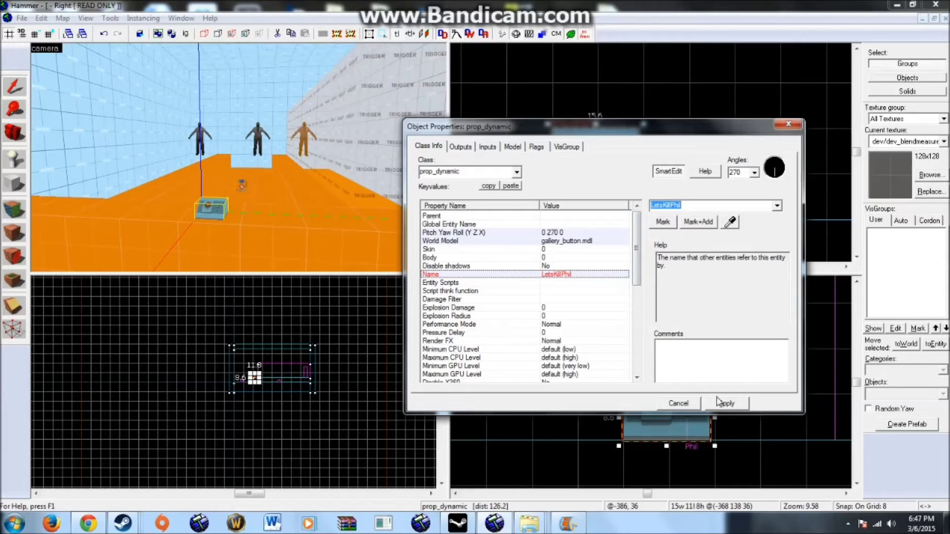
{"action": "left_click", "coordinate": [717, 398]}
{"action": "left_click_drag", "start_coordinate": [640, 262], "coordinate": [657, 361]}
{"action": "left_click", "coordinate": [636, 255]}
{"action": "left_click", "coordinate": [791, 125]}
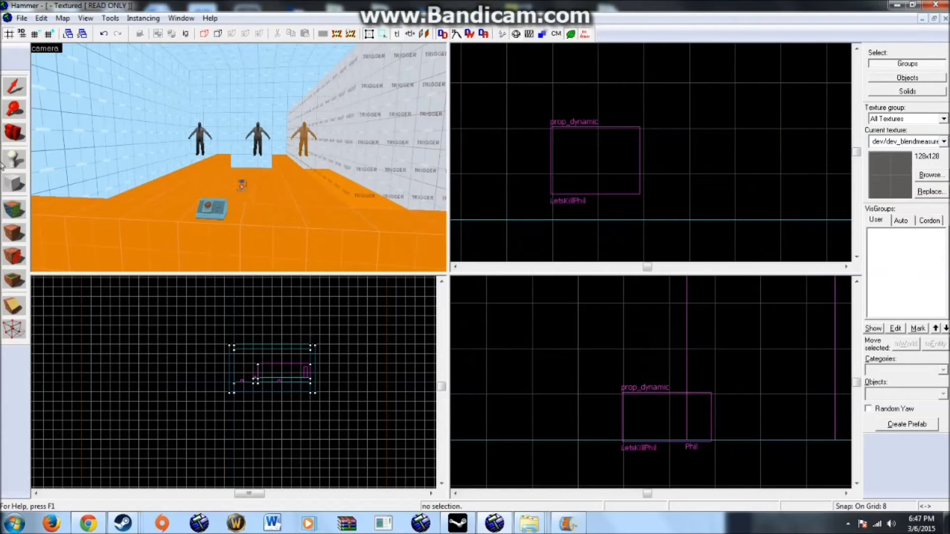
Find the invisible tool texture and set tools/toolsinvisible as the current texture.
{"action": "left_click", "coordinate": [14, 207]}
{"action": "left_click", "coordinate": [444, 301]}
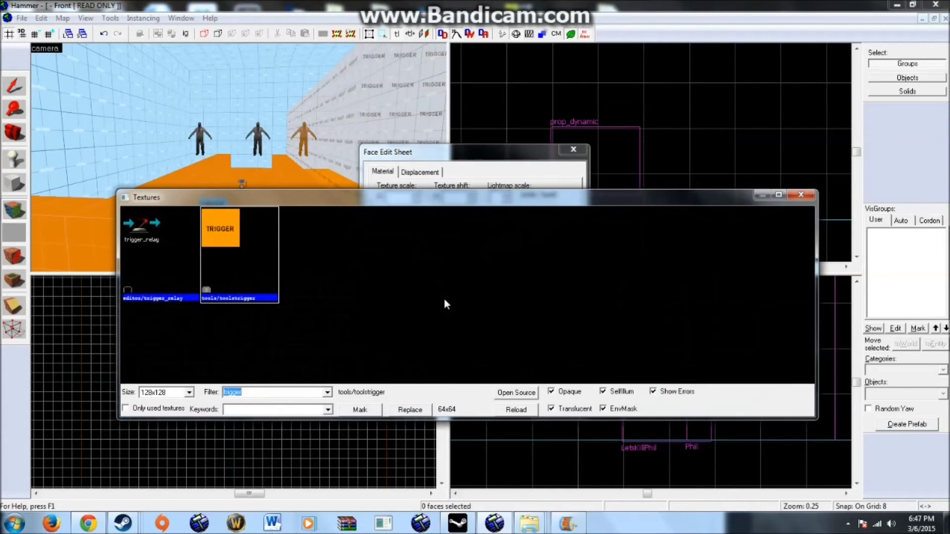
{"action": "type", "text": "nod"}
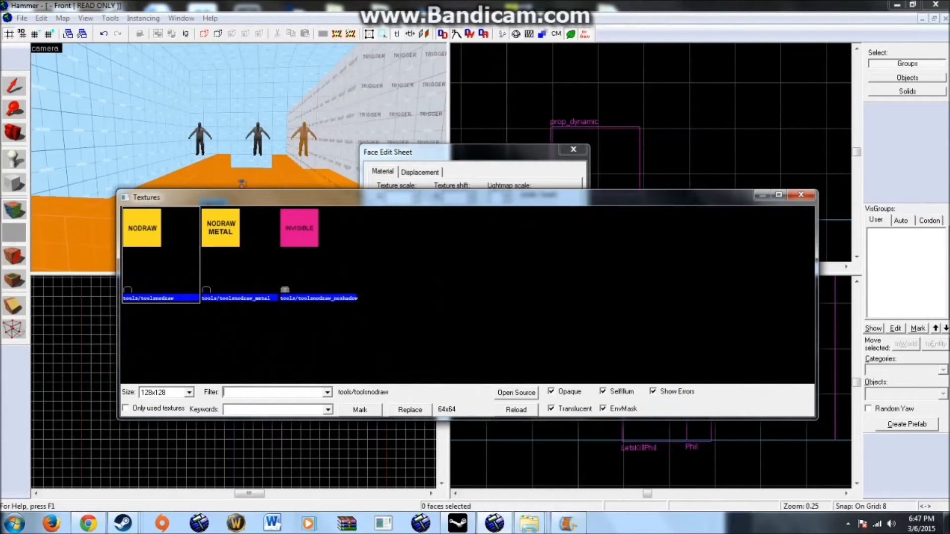
{"action": "type", "text": "invisible"}
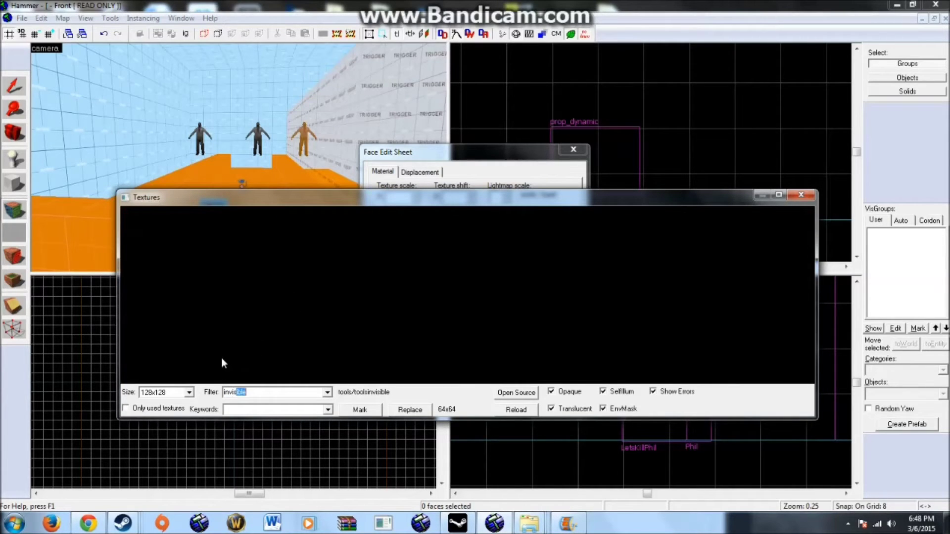
{"action": "double_click", "coordinate": [144, 246]}
{"action": "left_click", "coordinate": [15, 89]}
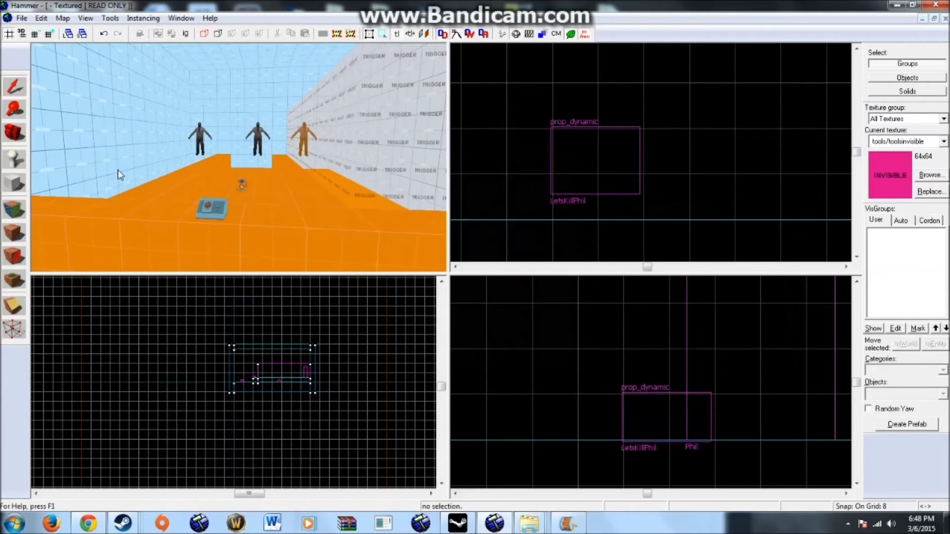
Create an invisible block brush of 16 by 16 by 9 units enclosing the gallery button prop and select it.
{"action": "left_click", "coordinate": [212, 207]}
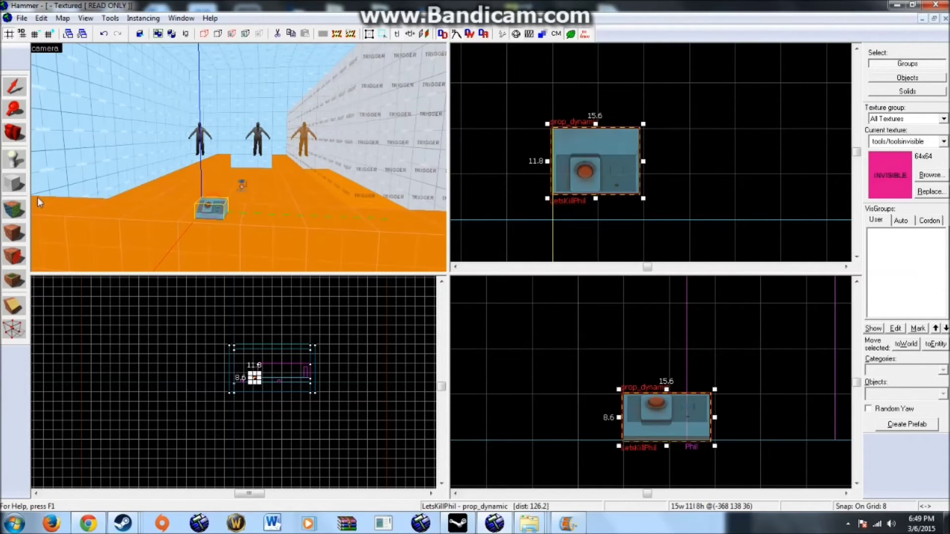
{"action": "left_click", "coordinate": [15, 184]}
{"action": "left_click_drag", "start_coordinate": [566, 144], "coordinate": [657, 208]}
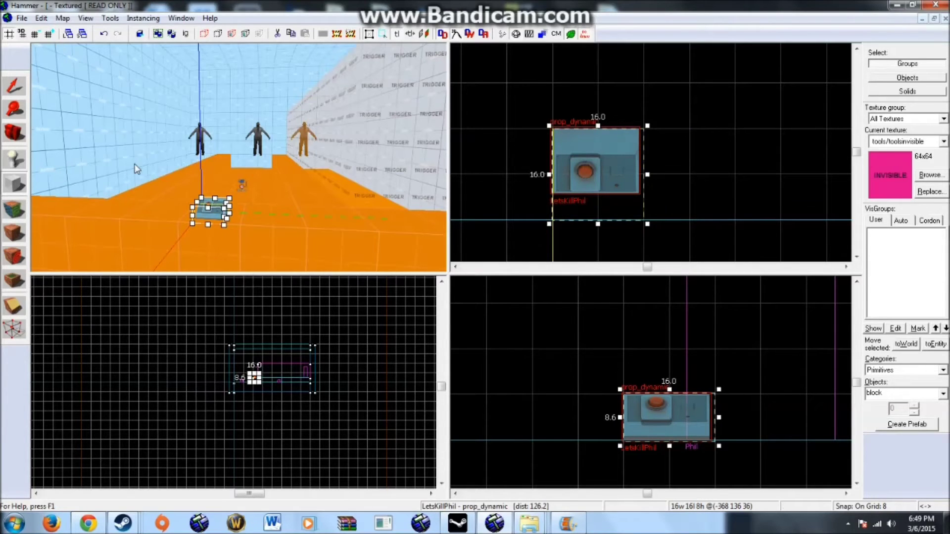
{"action": "key", "text": "Return"}
{"action": "scroll", "coordinate": [195, 190], "scroll_direction": "up", "scroll_amount": 2}
{"action": "key", "text": "z"}
{"action": "key", "text": "z"}
{"action": "left_click", "coordinate": [15, 87]}
{"action": "scroll", "coordinate": [153, 166], "scroll_direction": "up", "scroll_amount": 10}
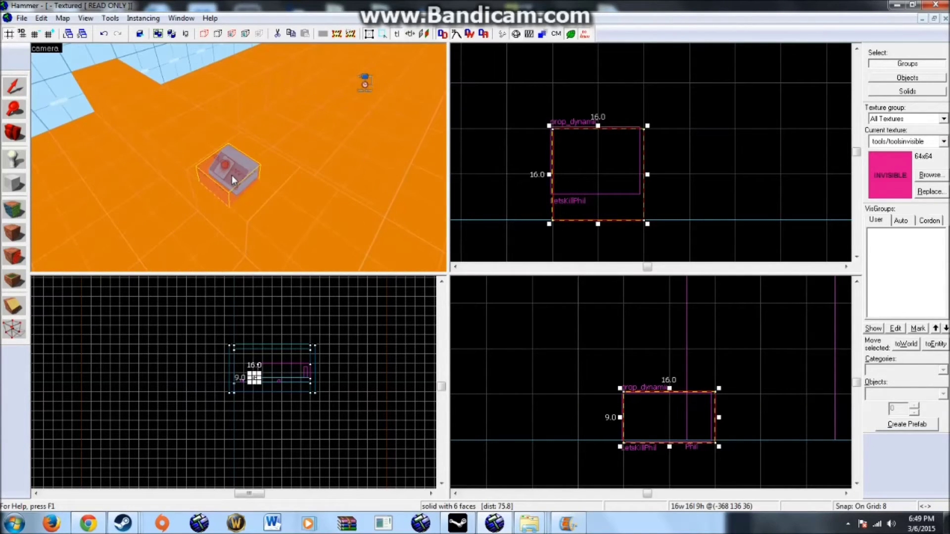
Tie the invisible brush to an entity, set its class to func_button and apply it.
{"action": "key", "text": "ctrl+t"}
{"action": "left_click", "coordinate": [466, 173]}
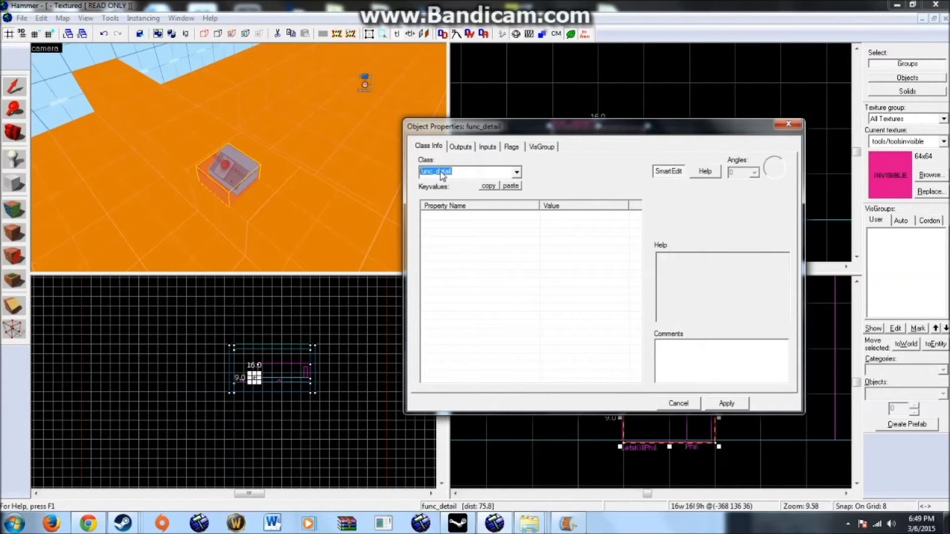
{"action": "type", "text": "func_bu"}
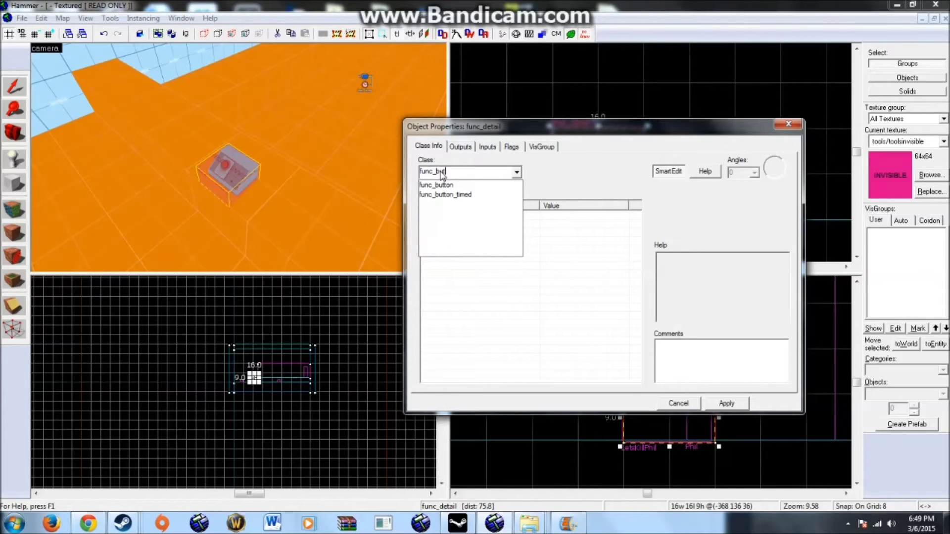
{"action": "left_click", "coordinate": [420, 186]}
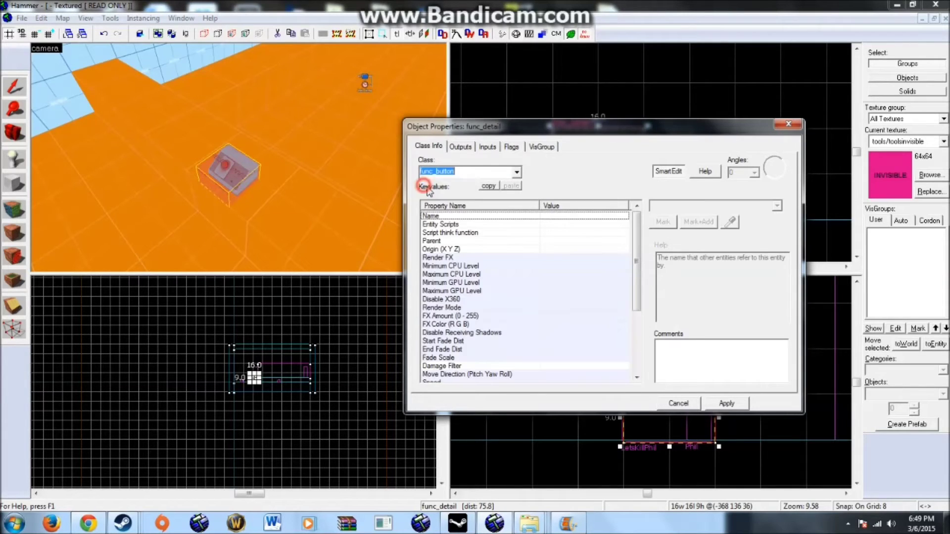
{"action": "left_click", "coordinate": [727, 404]}
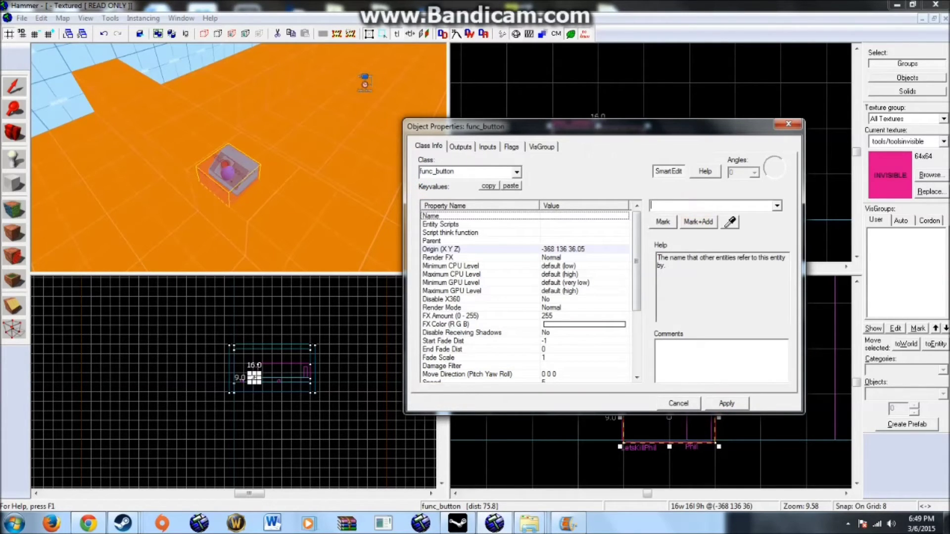
Name the func_button PhilButton and apply the change.
{"action": "type", "text": "PhilButton"}
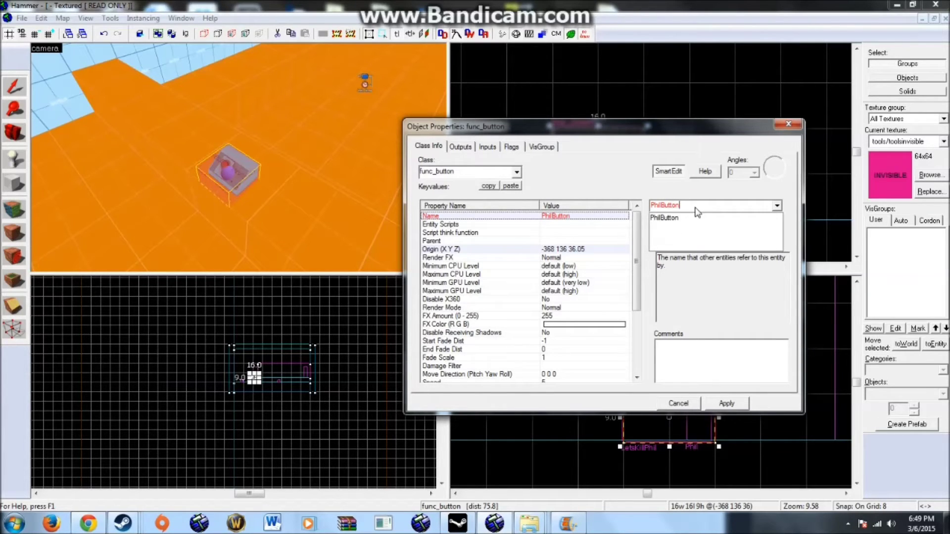
{"action": "left_click", "coordinate": [695, 208]}
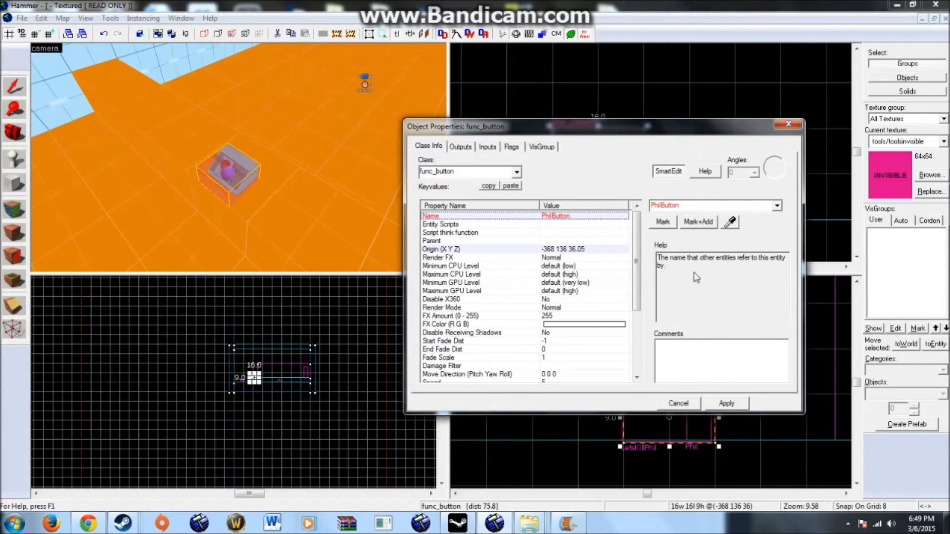
{"action": "left_click", "coordinate": [727, 404]}
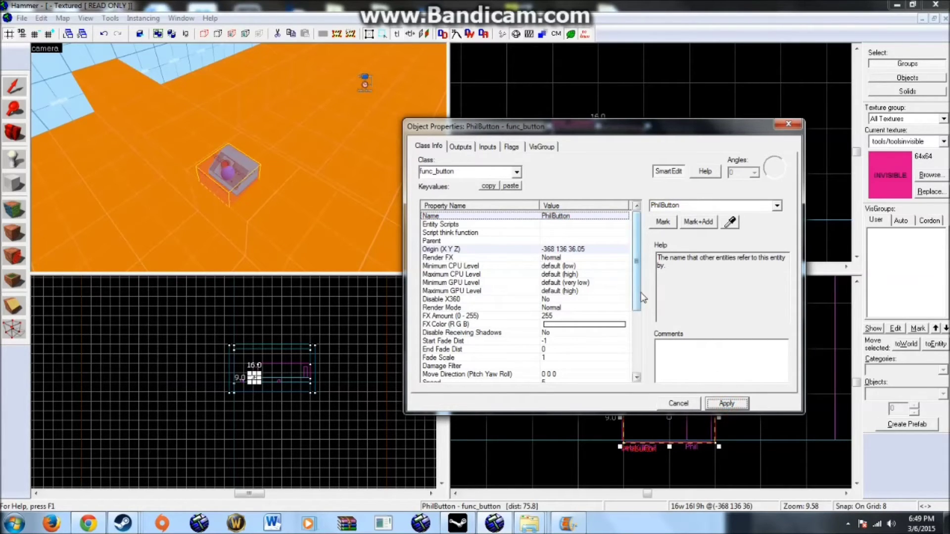
Set PhilButton's Glow Entity to LetsKillPhil and apply the change.
{"action": "scroll", "coordinate": [643, 382], "scroll_direction": "down", "scroll_amount": 4}
{"action": "left_click", "coordinate": [474, 317]}
{"action": "left_click", "coordinate": [666, 206]}
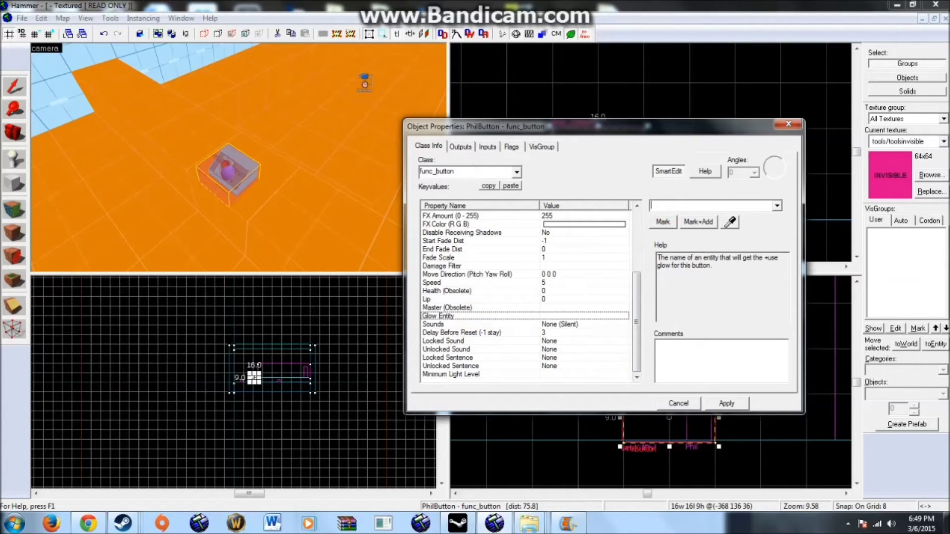
{"action": "type", "text": "Let"}
{"action": "left_click", "coordinate": [665, 218]}
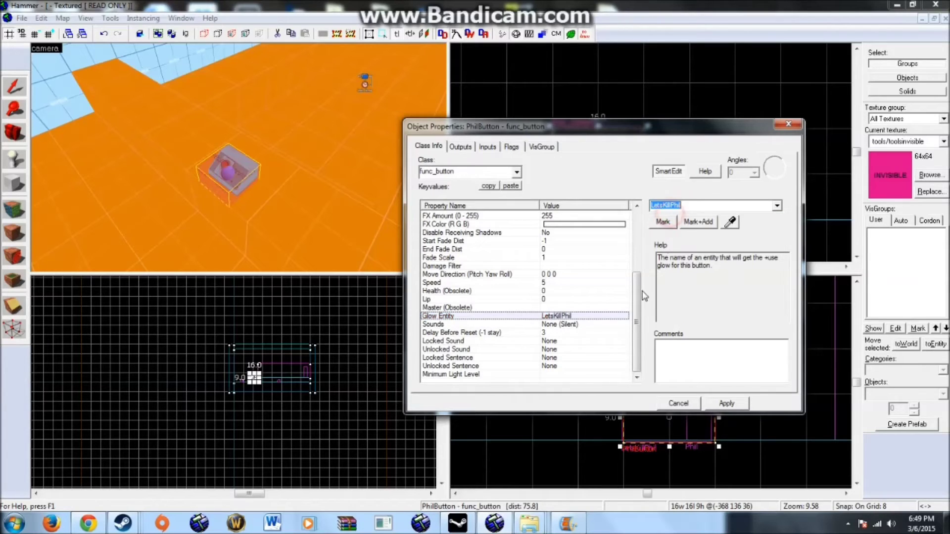
{"action": "left_click", "coordinate": [727, 403]}
{"action": "left_click", "coordinate": [235, 187]}
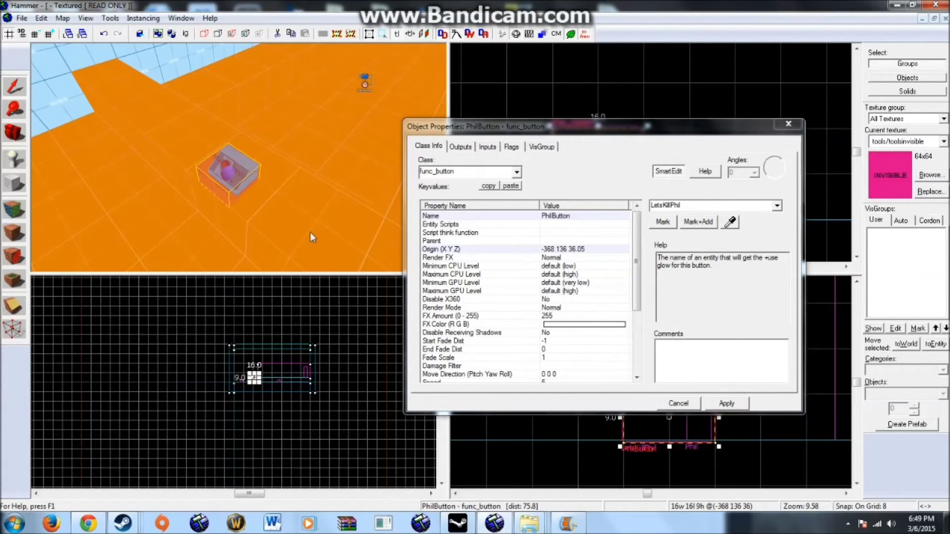
Set PhilButton's Delay Before Reset to -1.
{"action": "scroll", "coordinate": [630, 282], "scroll_direction": "down", "scroll_amount": 4}
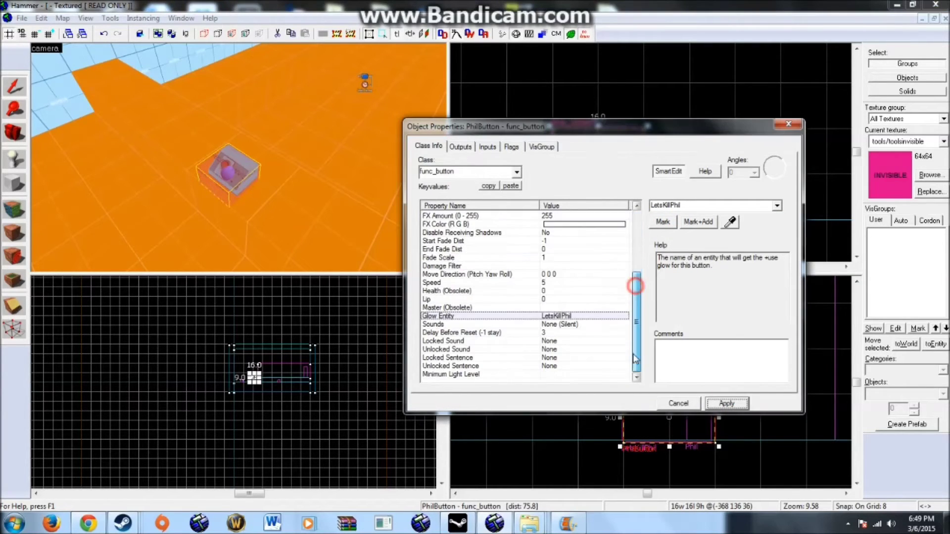
{"action": "left_click", "coordinate": [540, 332]}
{"action": "left_click_drag", "start_coordinate": [670, 206], "coordinate": [627, 206]}
{"action": "type", "text": "-"}
{"action": "left_click_drag", "start_coordinate": [639, 301], "coordinate": [638, 225]}
Review PhilButton's flags, including Starts locked and Sparks.
{"action": "left_click", "coordinate": [488, 147]}
{"action": "left_click", "coordinate": [511, 147]}
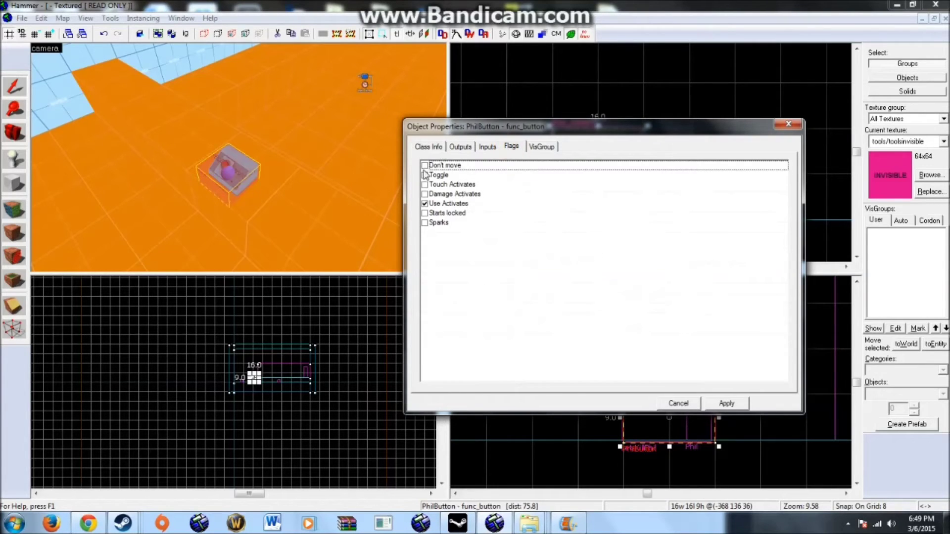
{"action": "left_click", "coordinate": [426, 223]}
{"action": "left_click", "coordinate": [424, 213]}
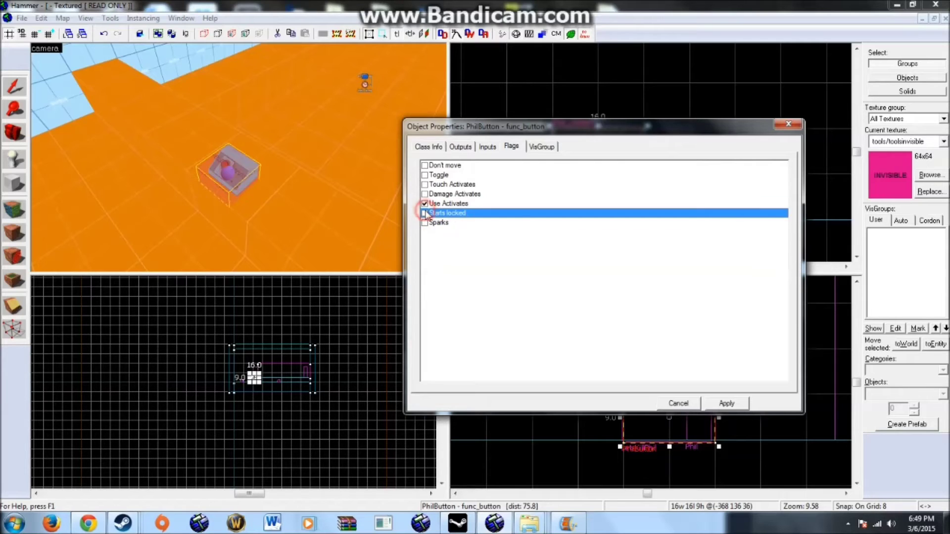
{"action": "left_click", "coordinate": [434, 145]}
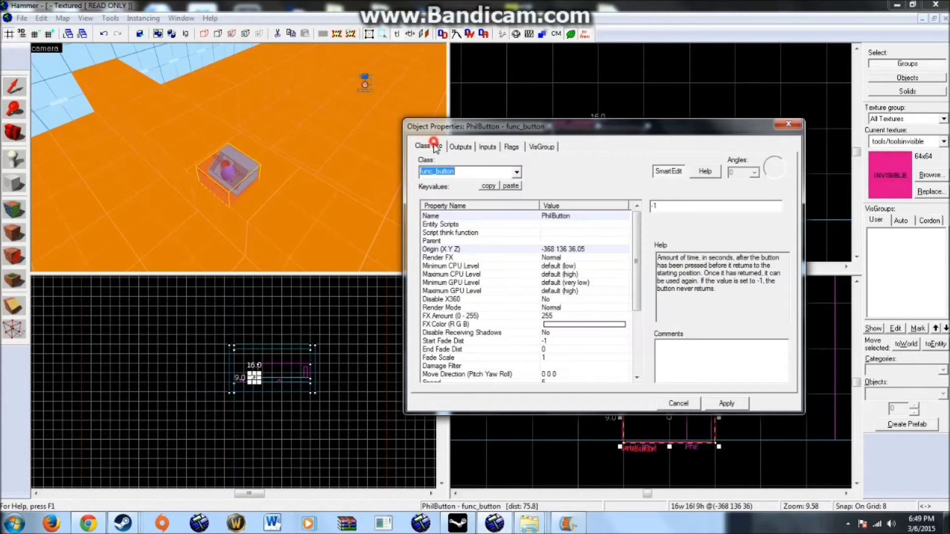
Add an OnPressed output to PhilButton that targets PhilTimer with the Enable input, and apply it.
{"action": "left_click", "coordinate": [459, 147]}
{"action": "left_click", "coordinate": [488, 377]}
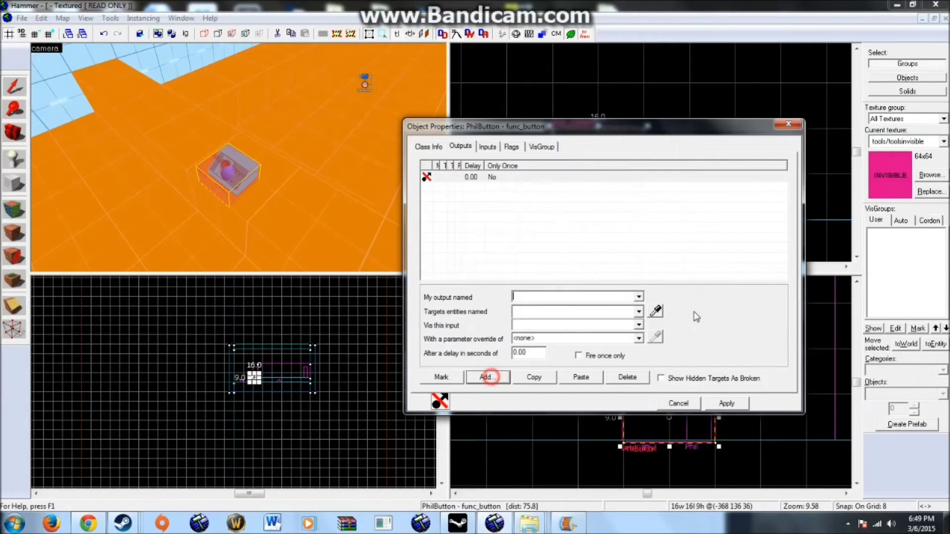
{"action": "left_click", "coordinate": [639, 298]}
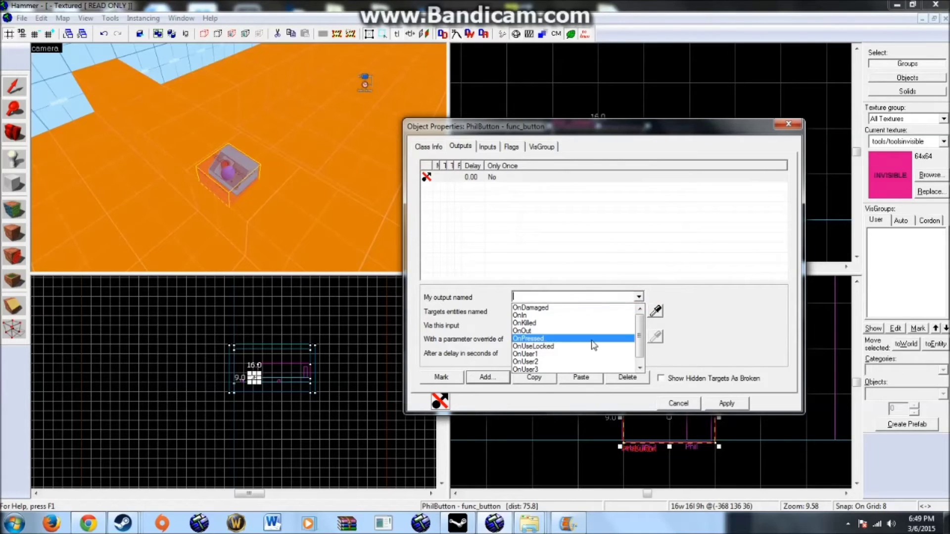
{"action": "left_click", "coordinate": [539, 339]}
{"action": "left_click", "coordinate": [558, 311]}
{"action": "type", "text": "Phil"}
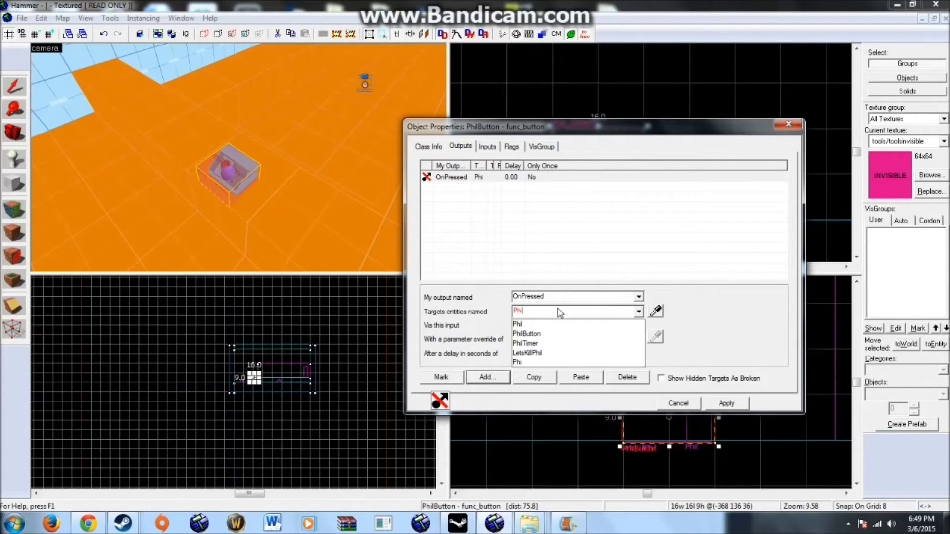
{"action": "left_click", "coordinate": [558, 324]}
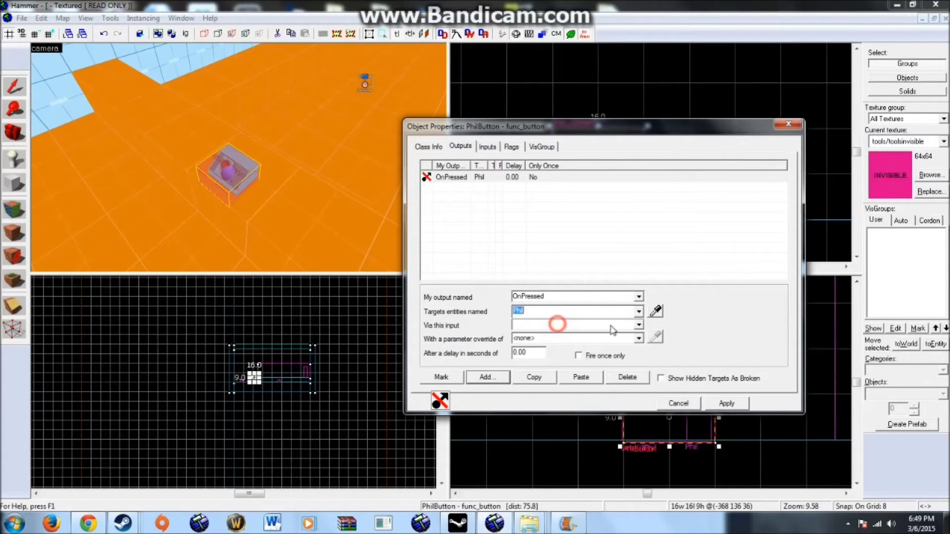
{"action": "left_click", "coordinate": [639, 312]}
{"action": "left_click", "coordinate": [577, 340]}
{"action": "left_click", "coordinate": [639, 327]}
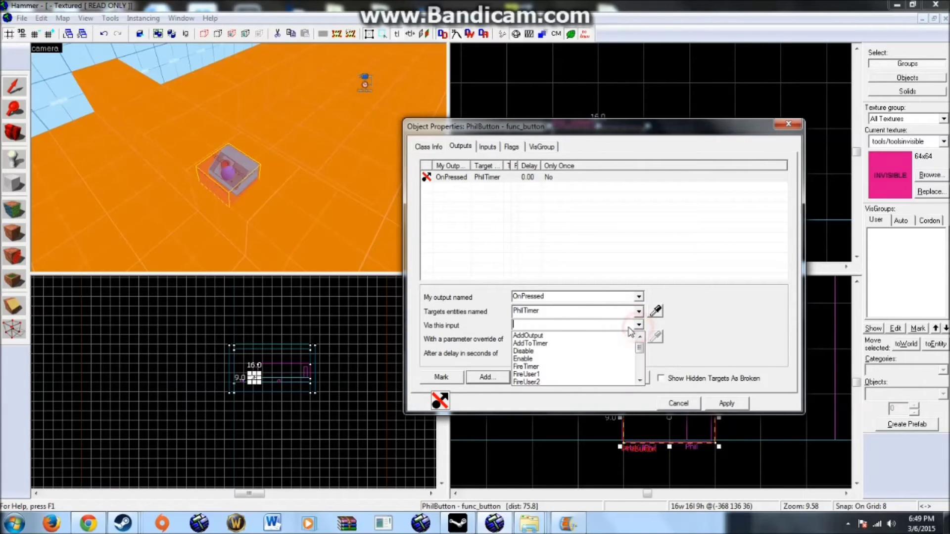
{"action": "left_click", "coordinate": [566, 357]}
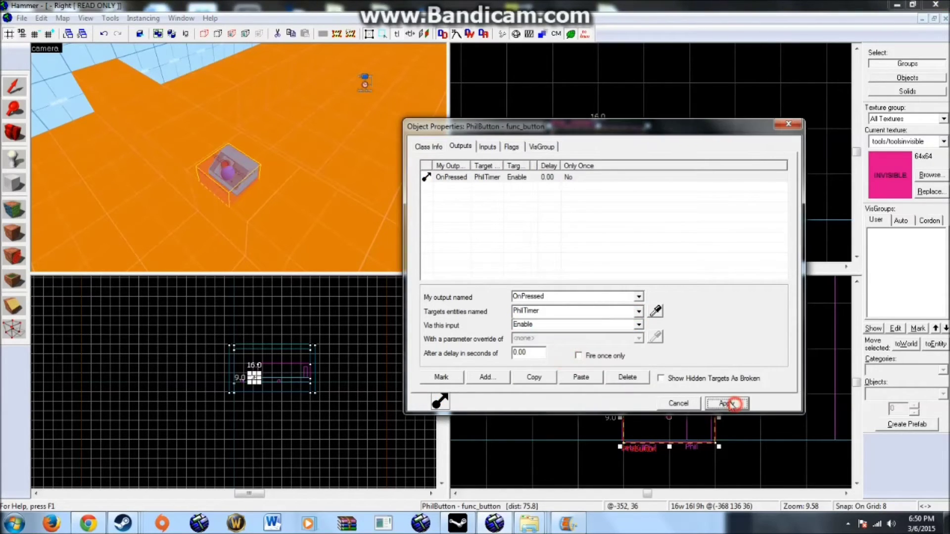
{"action": "key", "text": "Right"}
{"action": "key", "text": "Up"}
{"action": "key", "text": "Down"}
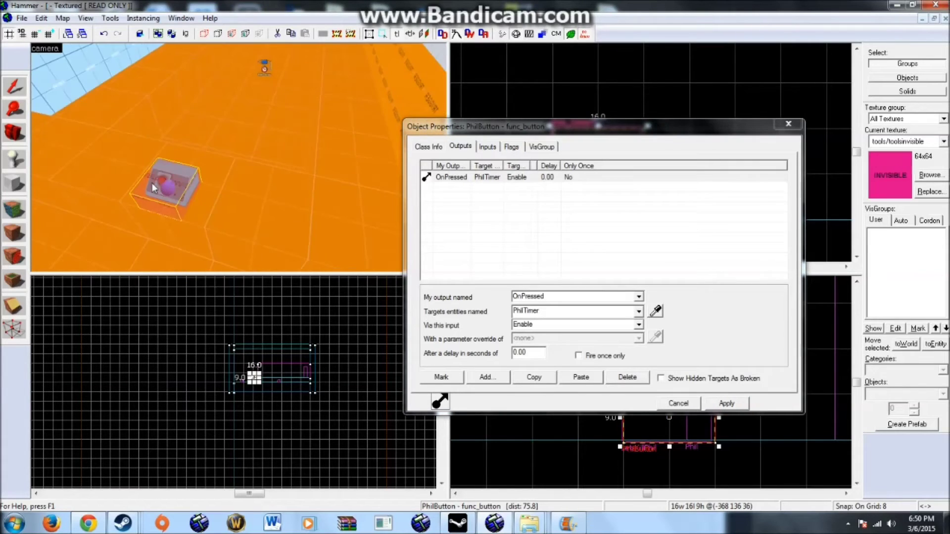
{"action": "key", "text": "Left"}
{"action": "left_click_drag", "start_coordinate": [295, 180], "coordinate": [251, 173]}
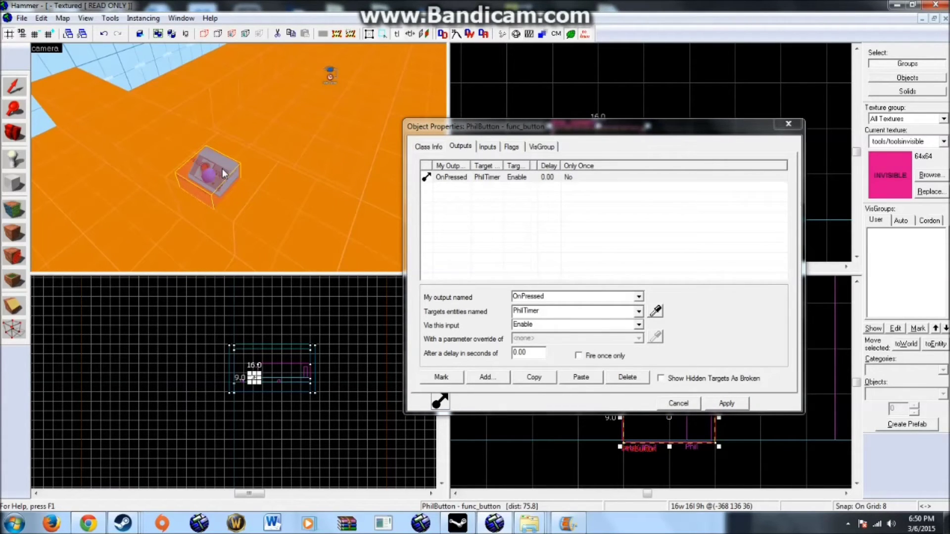
{"action": "left_click_drag", "start_coordinate": [222, 168], "coordinate": [173, 106]}
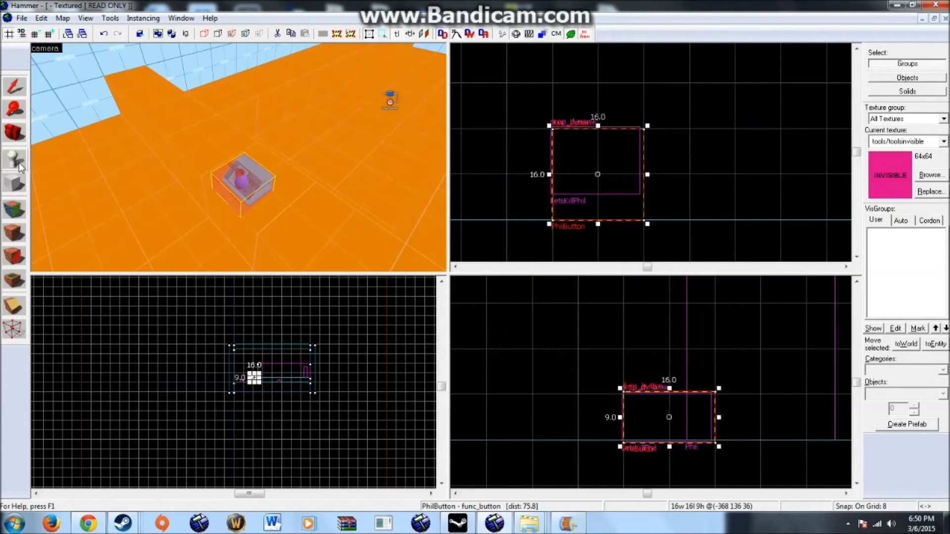
Place an ambient_generic entity on the floor beside the gallery button.
{"action": "left_click", "coordinate": [15, 159]}
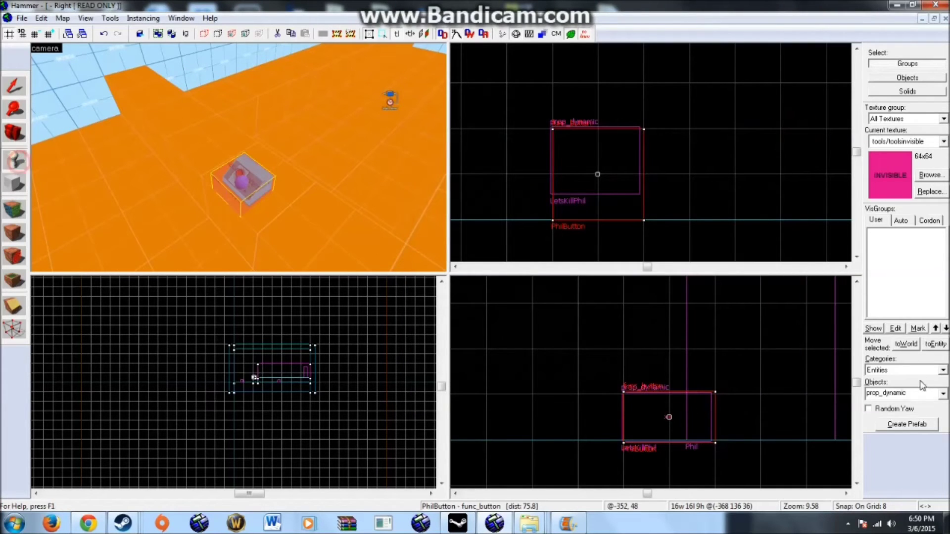
{"action": "type", "text": "gene"}
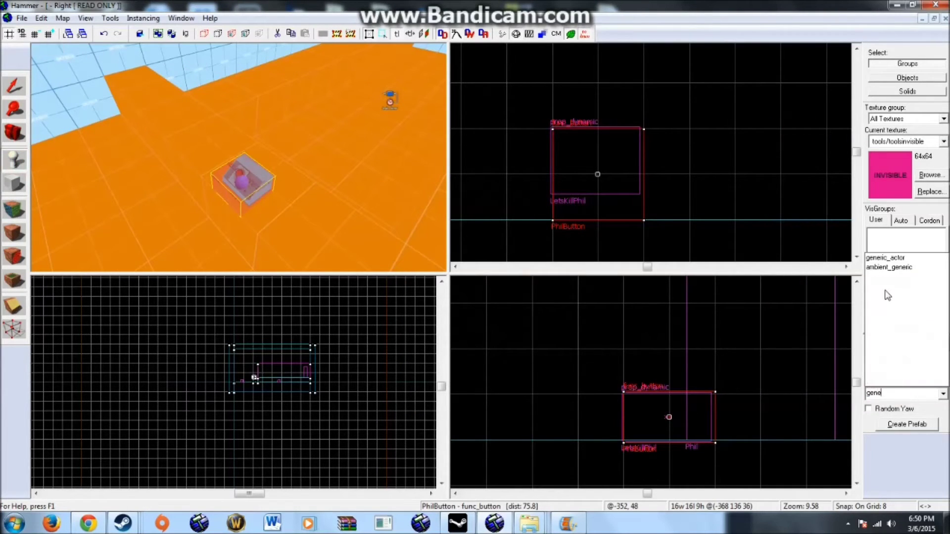
{"action": "left_click", "coordinate": [891, 271]}
{"action": "left_click", "coordinate": [287, 199]}
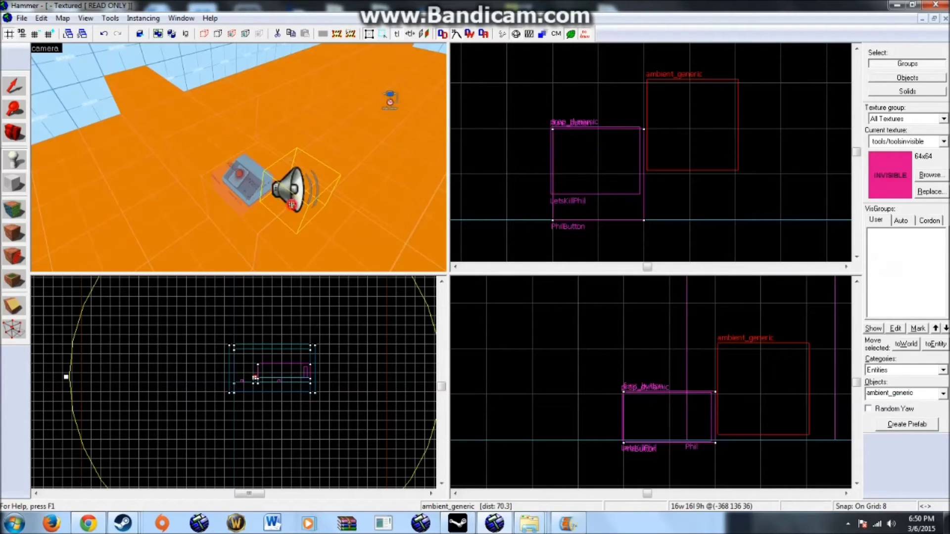
Open the ambient_generic's properties and name it PhilACTSND.
{"action": "left_click", "coordinate": [19, 93]}
{"action": "double_click", "coordinate": [292, 183]}
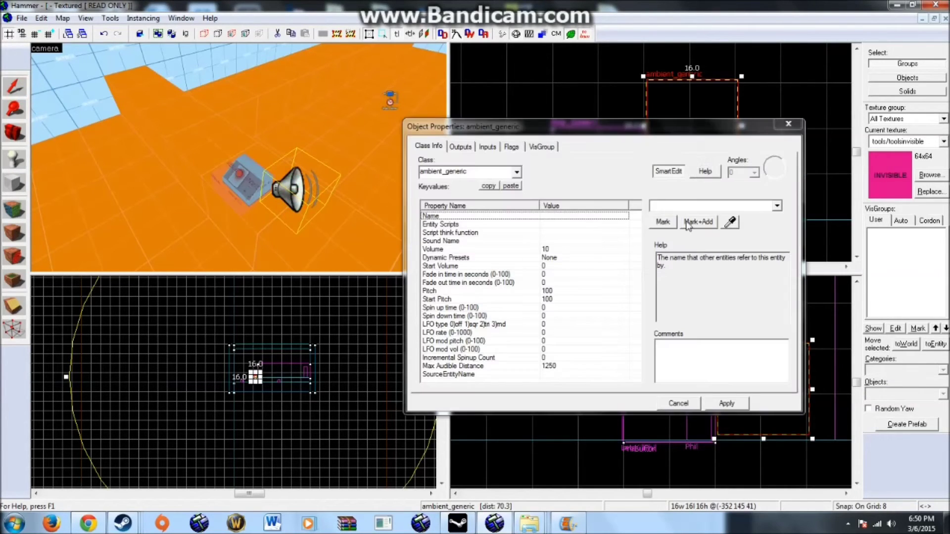
{"action": "left_click", "coordinate": [681, 207]}
{"action": "type", "text": "PhilACTSND"}
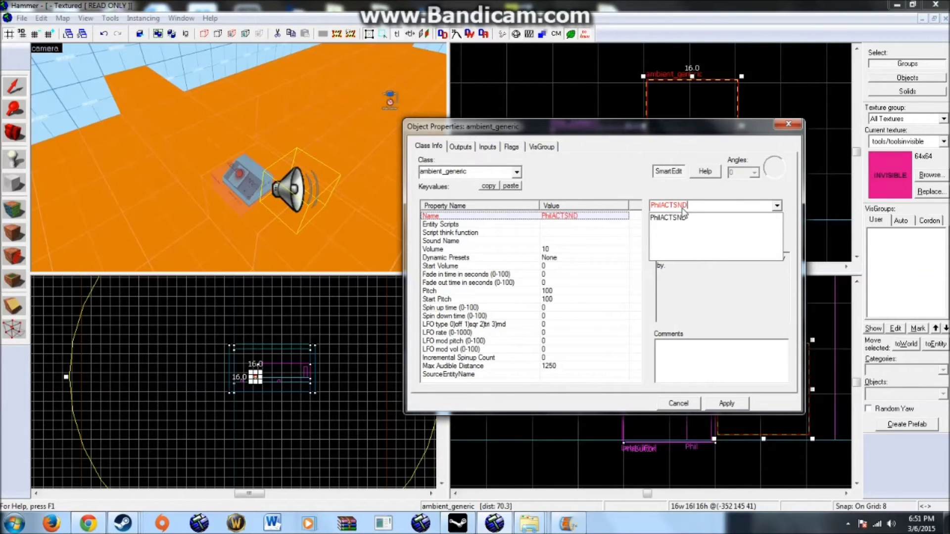
Apply the name PhilACTSND and set the ambient_generic's Sound Name to buttons\button11.wav.
{"action": "key", "text": "Return"}
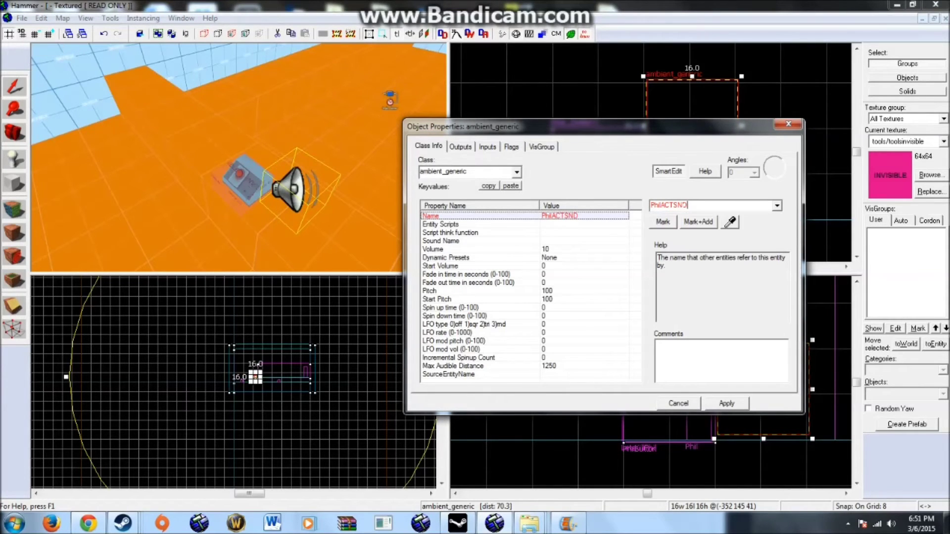
{"action": "left_click", "coordinate": [729, 404]}
{"action": "left_click", "coordinate": [493, 266]}
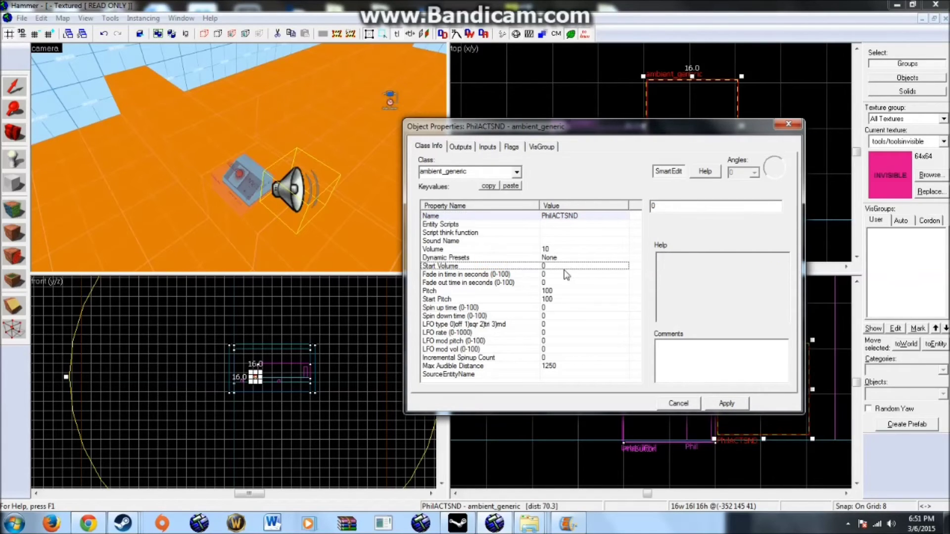
{"action": "left_click", "coordinate": [472, 374]}
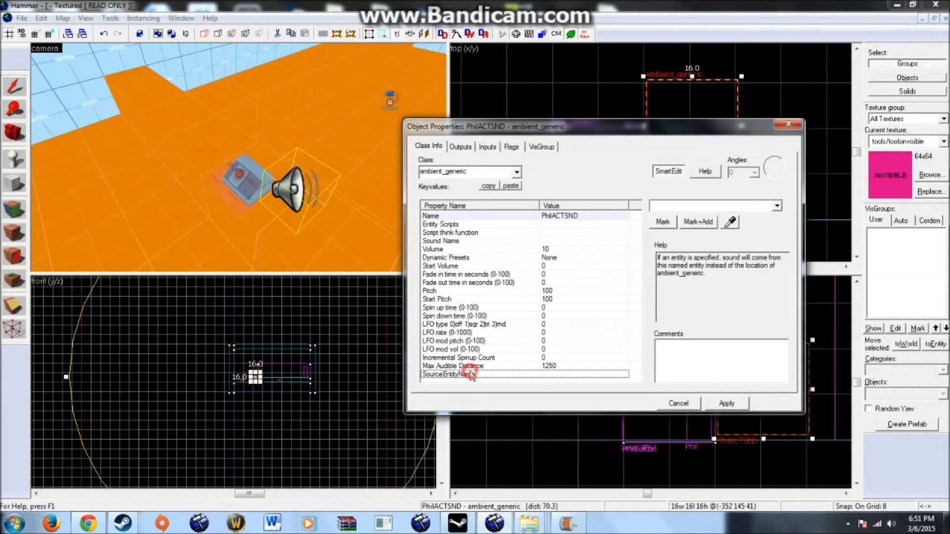
{"action": "left_click", "coordinate": [448, 242]}
{"action": "left_click", "coordinate": [663, 221]}
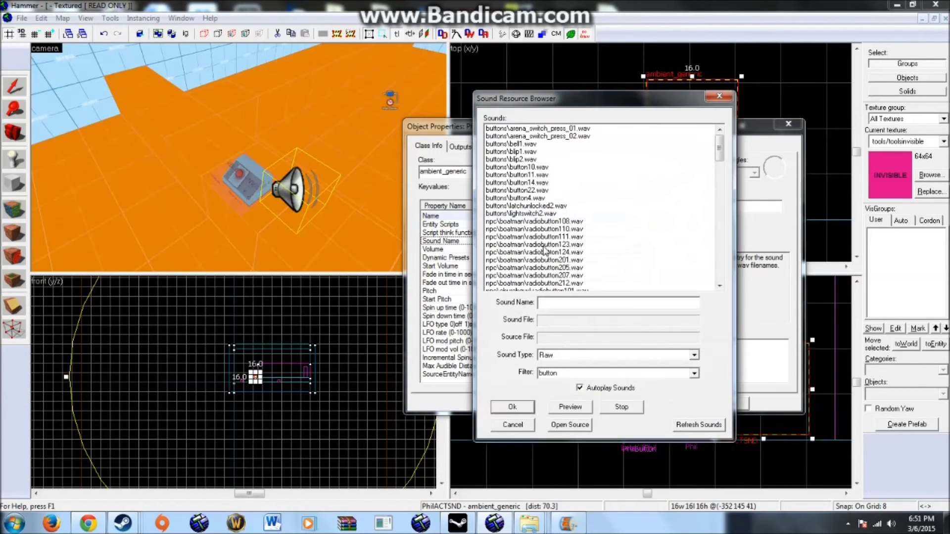
{"action": "left_click", "coordinate": [552, 176]}
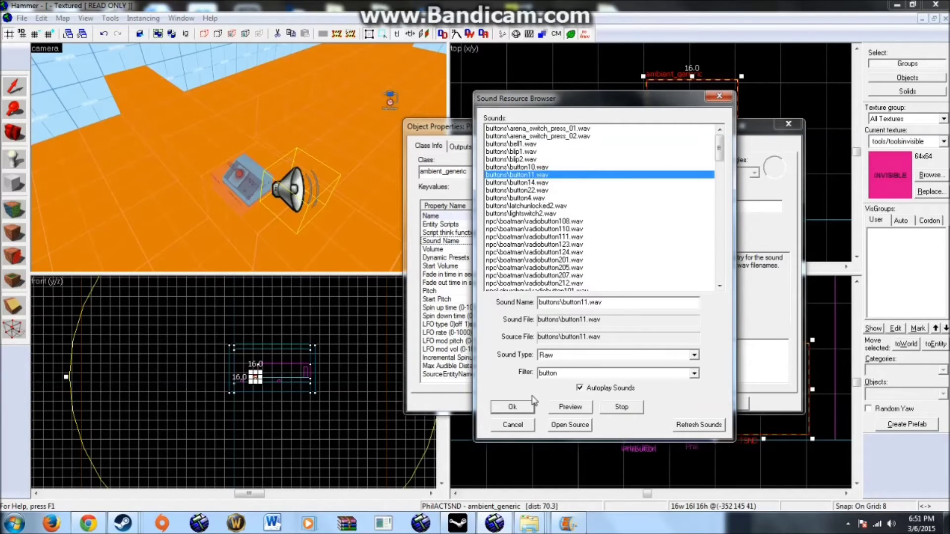
{"action": "left_click", "coordinate": [512, 407]}
{"action": "left_click", "coordinate": [727, 404]}
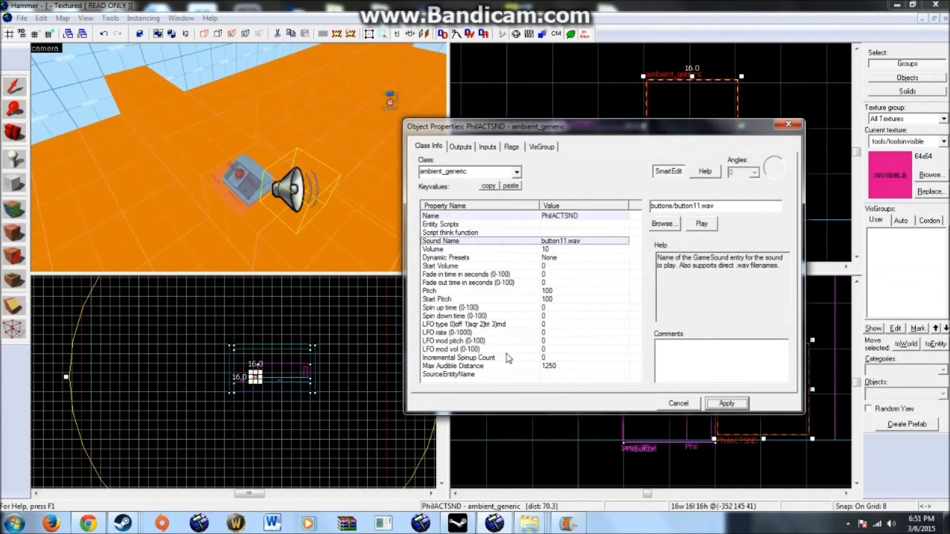
Set PhilACTSND's SourceEntityName to LetsKillPhil and apply it.
{"action": "left_click", "coordinate": [491, 377]}
{"action": "left_click", "coordinate": [660, 207]}
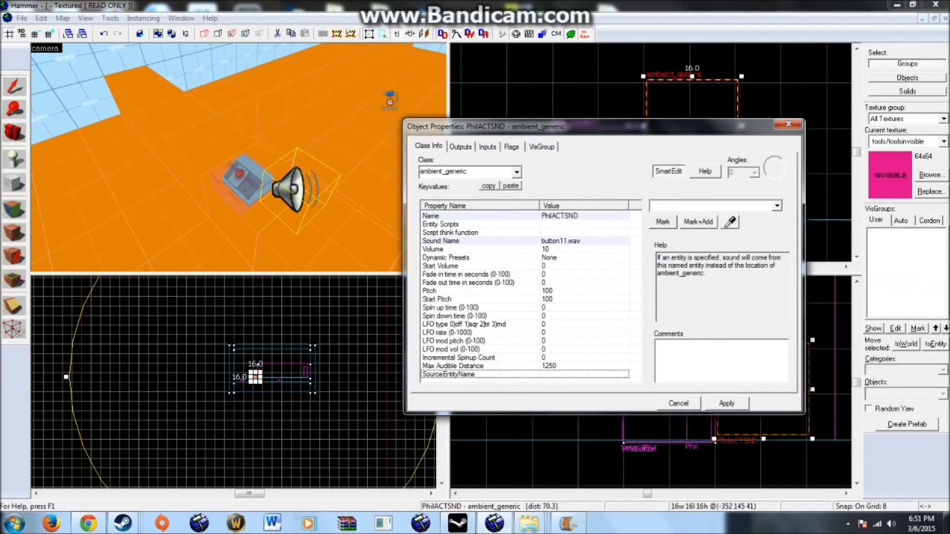
{"action": "type", "text": "phil"}
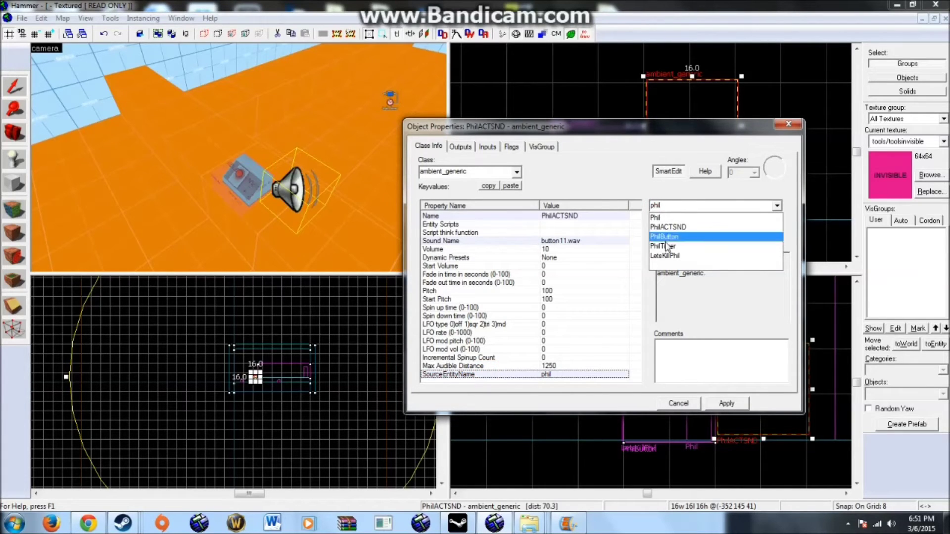
{"action": "left_click", "coordinate": [690, 237]}
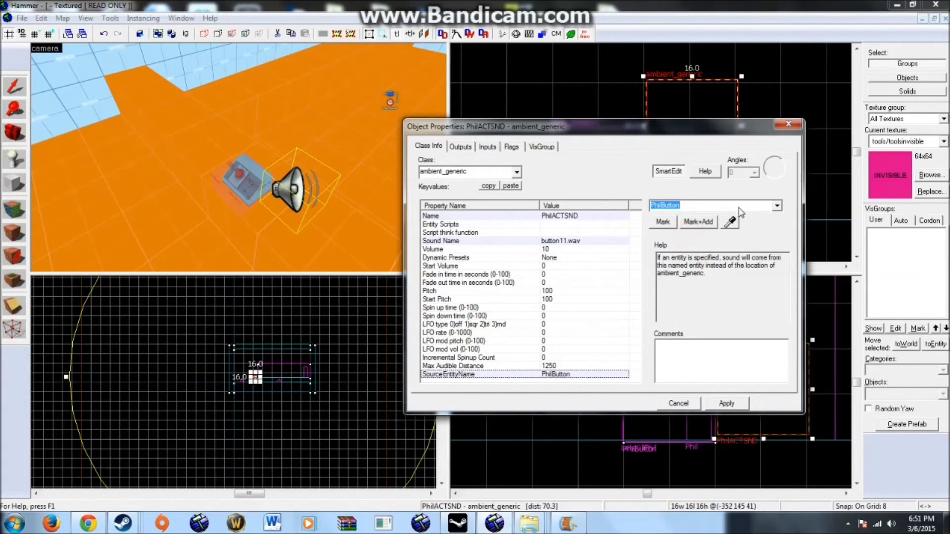
{"action": "type", "text": "let"}
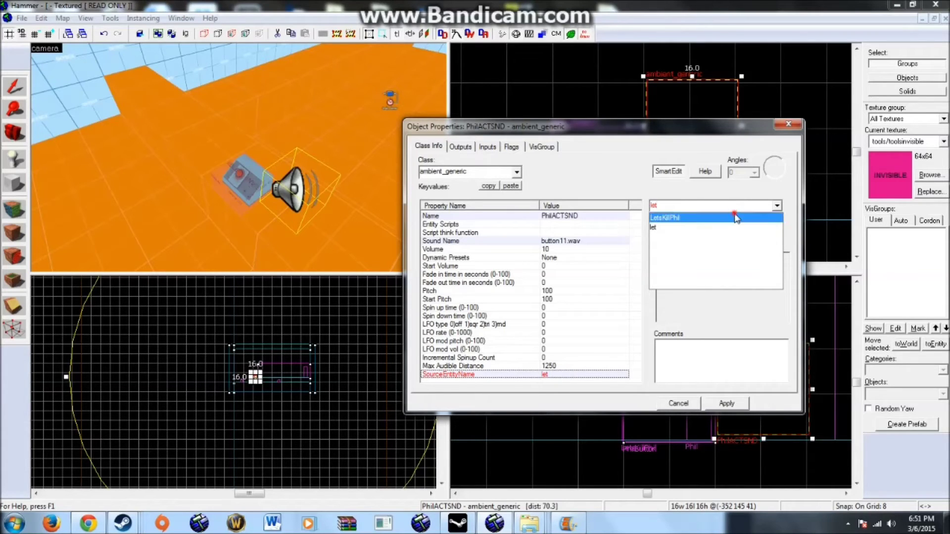
{"action": "left_click", "coordinate": [735, 218]}
{"action": "left_click", "coordinate": [726, 403]}
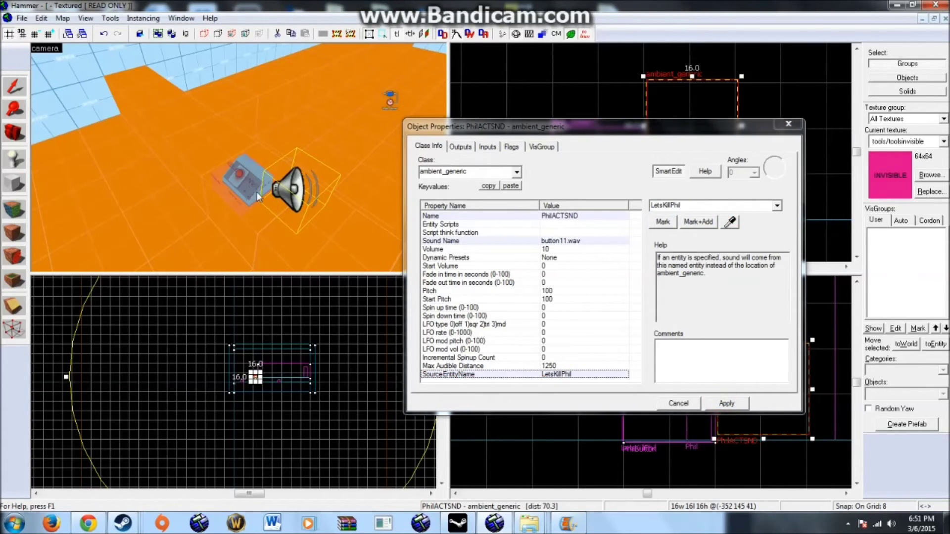
Close the sound entity's properties and move the ambient_generic over the button in the top view.
{"action": "left_click", "coordinate": [791, 125]}
{"action": "scroll", "coordinate": [750, 121], "scroll_direction": "down", "scroll_amount": 5}
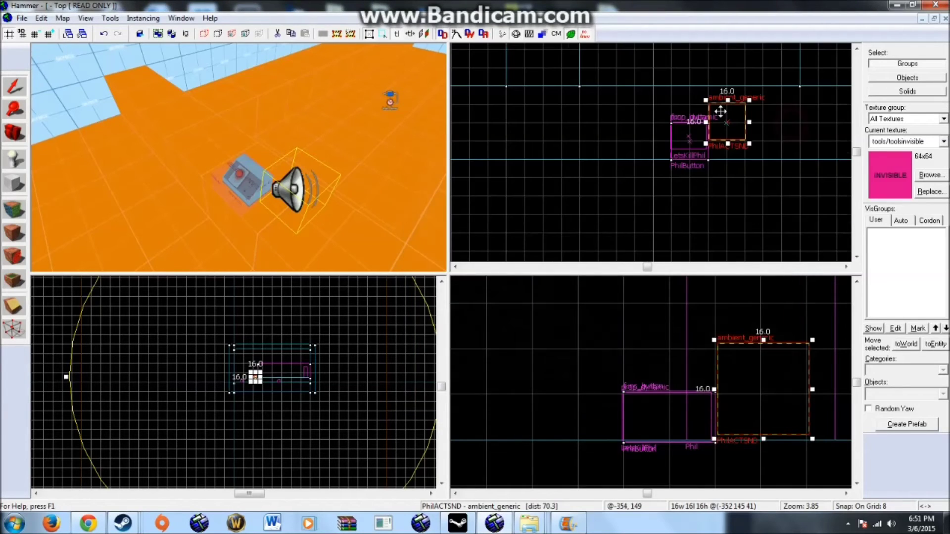
{"action": "left_click_drag", "start_coordinate": [722, 111], "coordinate": [686, 106]}
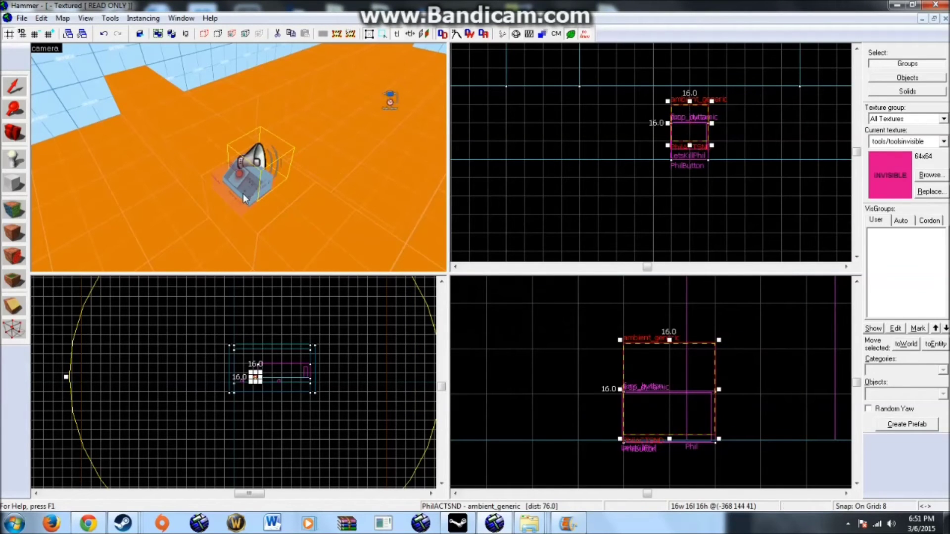
Add an OnPressed output to PhilButton that targets PhilACTSND with the PlaySound input, and apply it.
{"action": "double_click", "coordinate": [246, 200]}
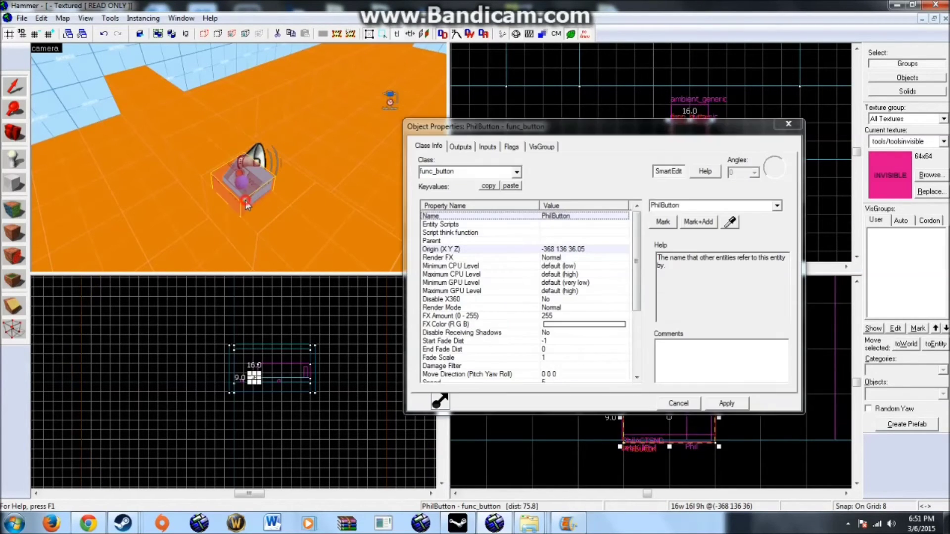
{"action": "left_click", "coordinate": [462, 147]}
{"action": "left_click", "coordinate": [488, 377]}
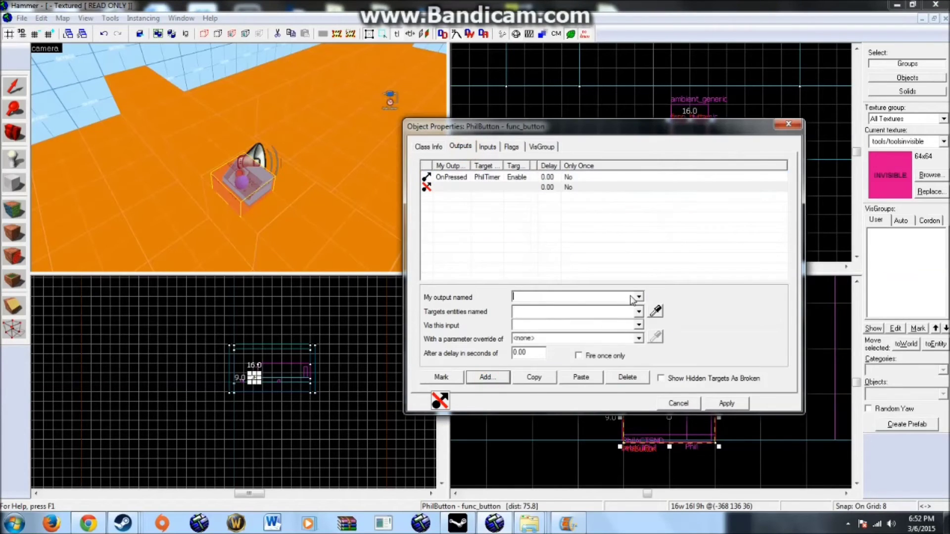
{"action": "left_click", "coordinate": [639, 296]}
{"action": "left_click", "coordinate": [549, 338]}
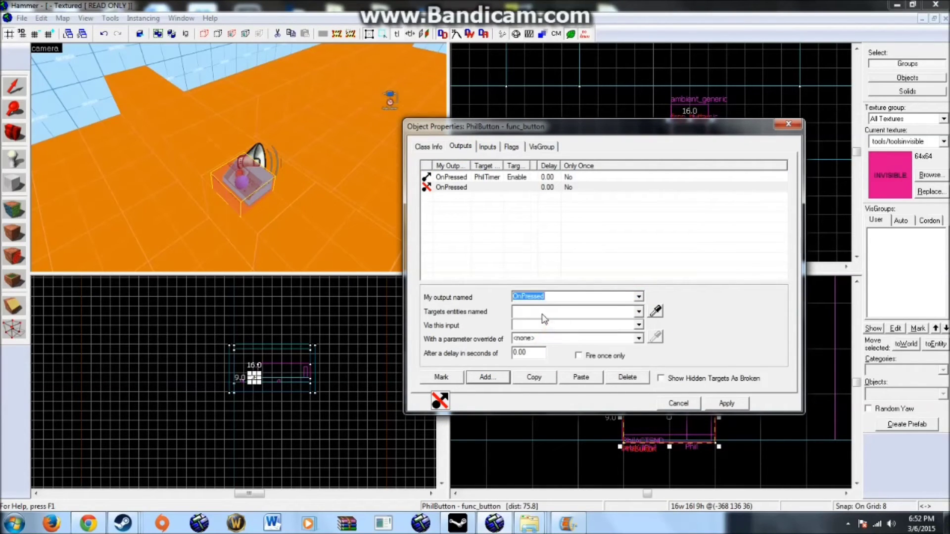
{"action": "left_click", "coordinate": [543, 315]}
{"action": "type", "text": "SND"}
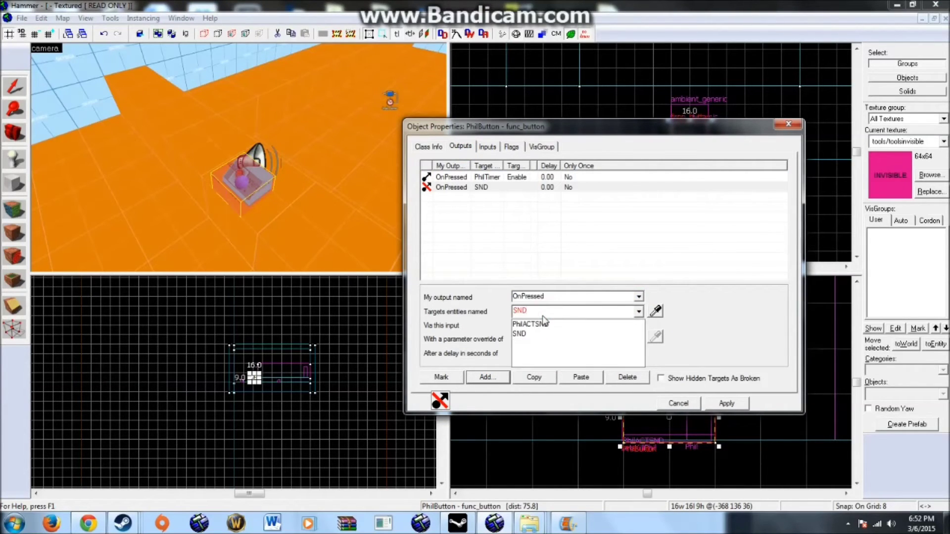
{"action": "left_click", "coordinate": [539, 324]}
{"action": "left_click", "coordinate": [638, 325]}
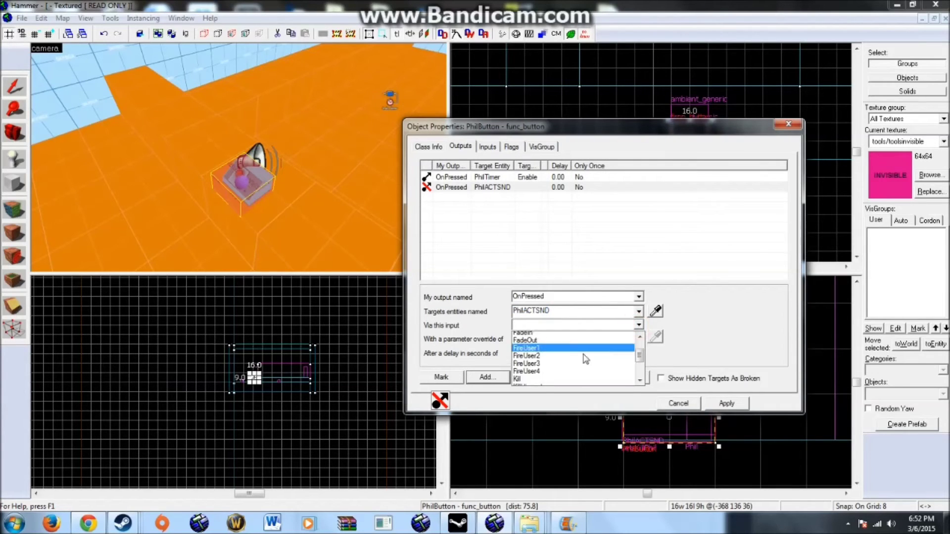
{"action": "scroll", "coordinate": [586, 359], "scroll_direction": "down", "scroll_amount": 3}
{"action": "left_click", "coordinate": [553, 343]}
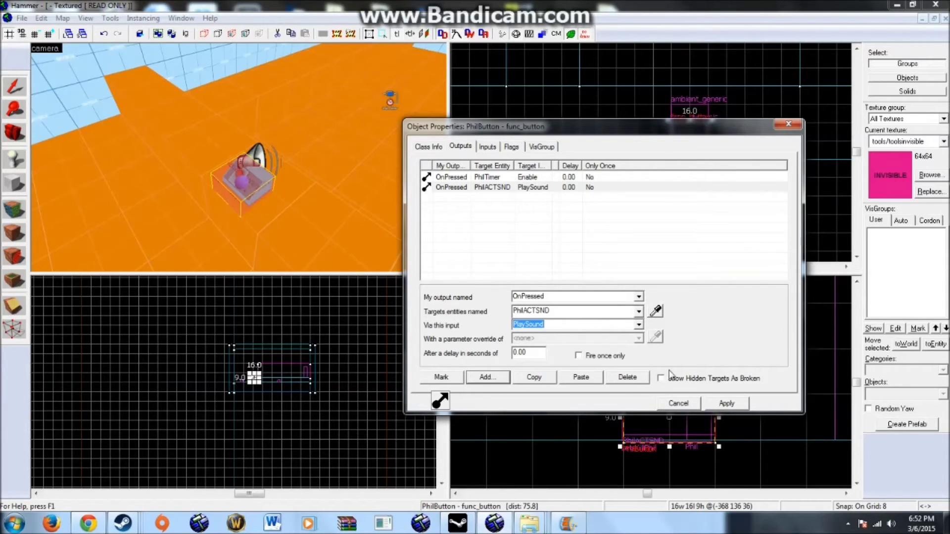
{"action": "left_click", "coordinate": [727, 404]}
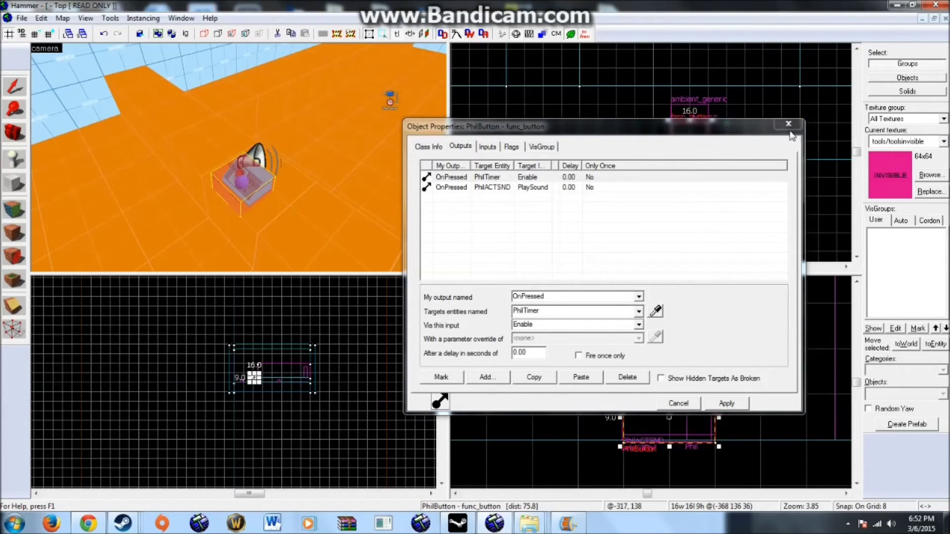
Review PhilTimer's keyvalues and outputs, and check the properties of the middle zombie spawn, Phil.
{"action": "key", "text": "z"}
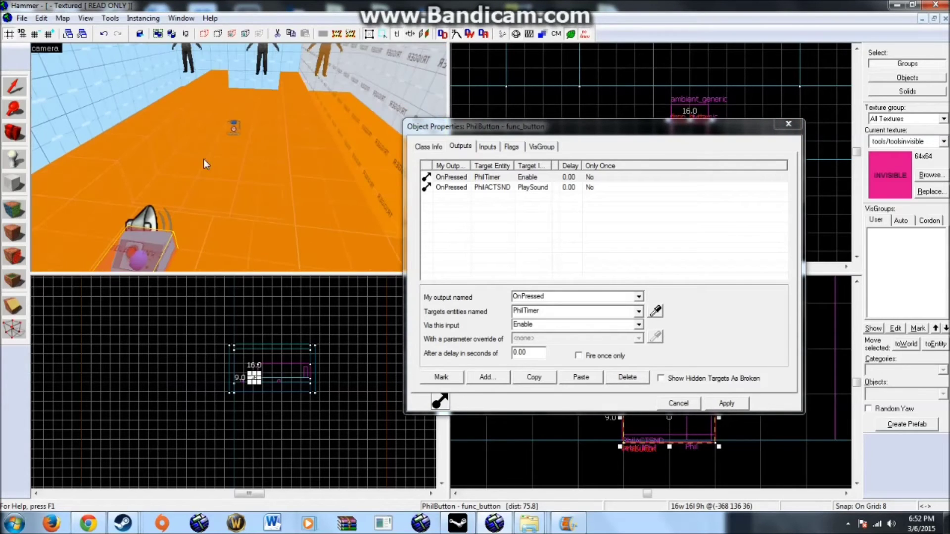
{"action": "left_click", "coordinate": [236, 128]}
{"action": "left_click_drag", "start_coordinate": [236, 126], "coordinate": [258, 139]}
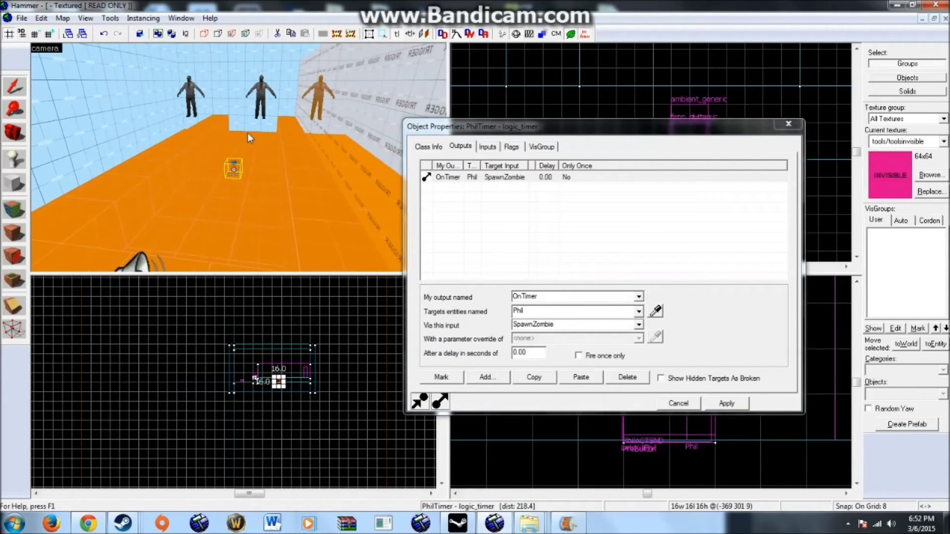
{"action": "left_click", "coordinate": [436, 147]}
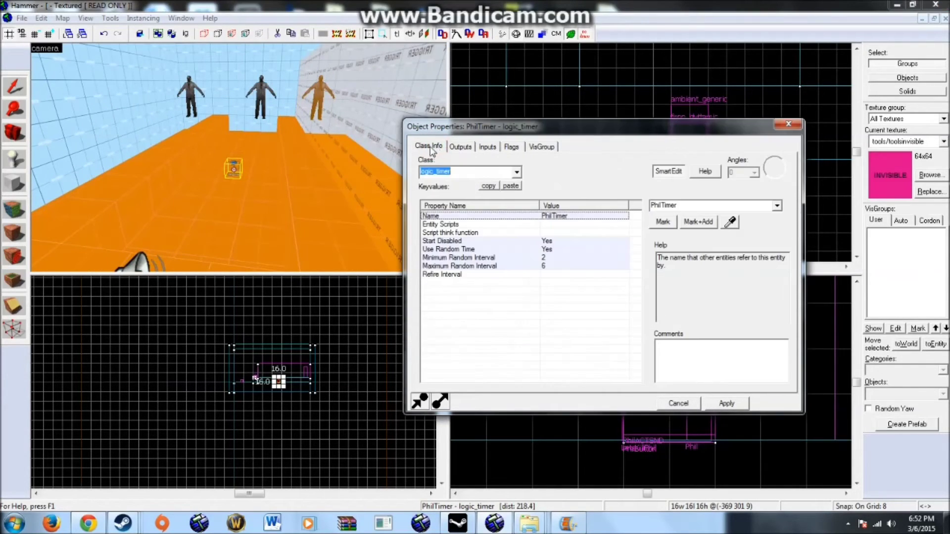
{"action": "left_click", "coordinate": [463, 149]}
{"action": "left_click", "coordinate": [263, 90]}
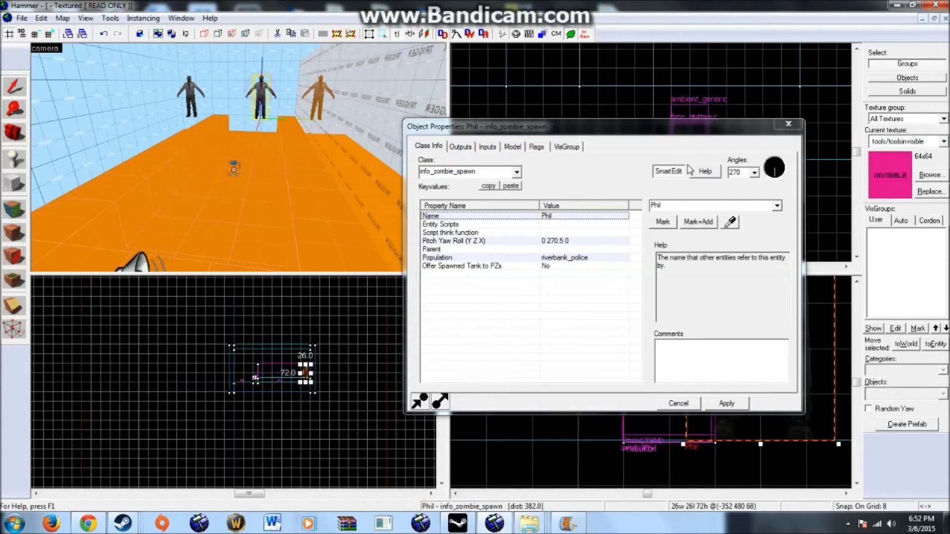
{"action": "left_click", "coordinate": [790, 127]}
Duplicate PhilButton's OnPressed output for PhilTimer and change the copy's input to Disable.
{"action": "left_click_drag", "start_coordinate": [221, 209], "coordinate": [215, 204]}
{"action": "double_click", "coordinate": [216, 203]}
{"action": "left_click", "coordinate": [460, 147]}
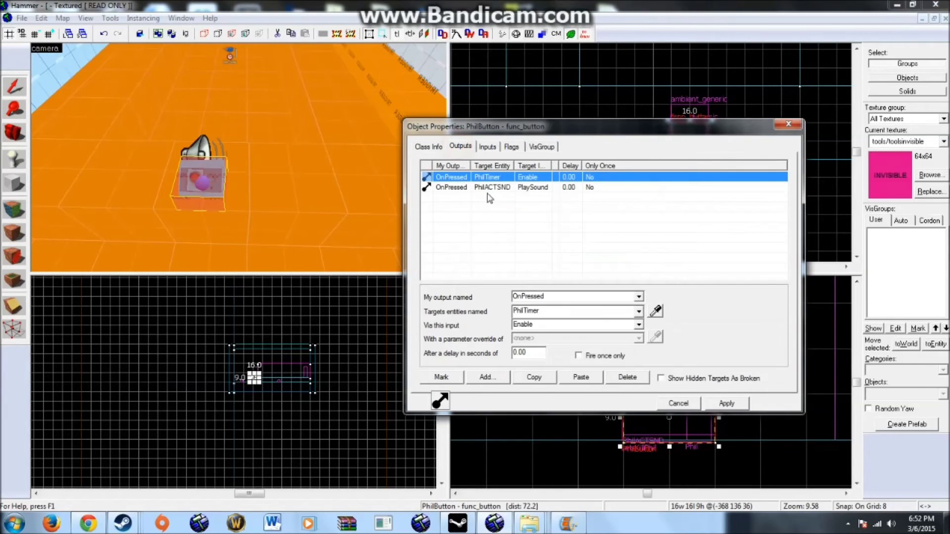
{"action": "left_click", "coordinate": [534, 377]}
{"action": "left_click", "coordinate": [581, 377]}
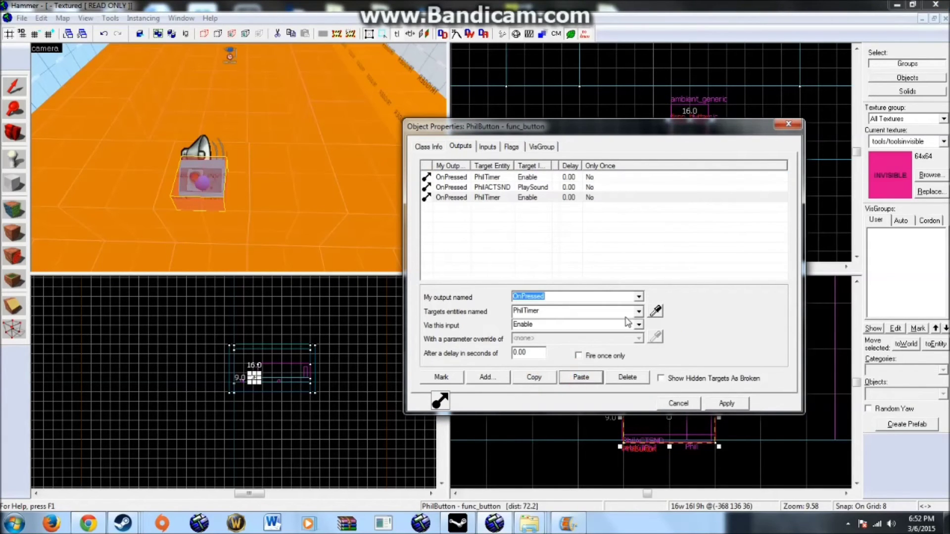
{"action": "left_click", "coordinate": [639, 324]}
{"action": "scroll", "coordinate": [596, 364], "scroll_direction": "up", "scroll_amount": 1}
{"action": "left_click", "coordinate": [558, 357]}
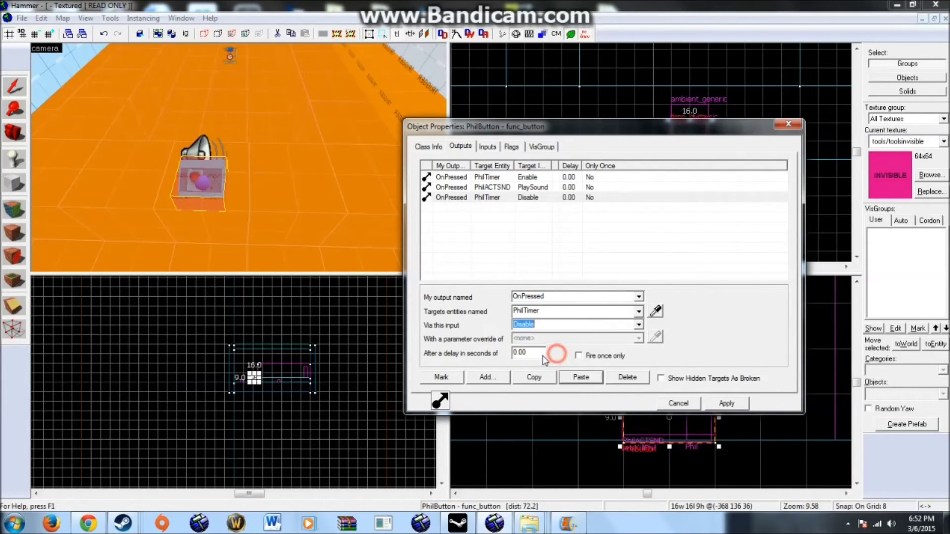
Set the Disable output's delay to 20 seconds, apply it and close PhilButton's properties.
{"action": "left_click", "coordinate": [532, 356]}
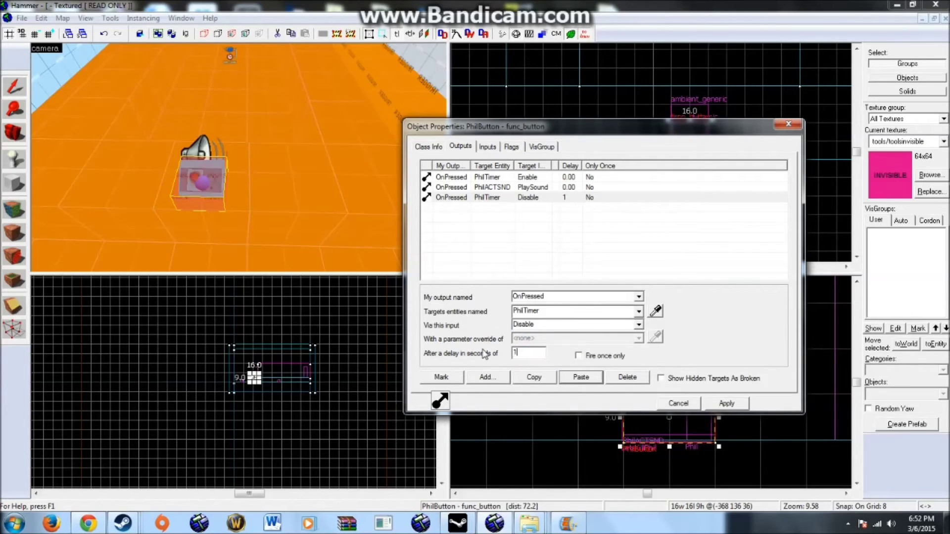
{"action": "left_click_drag", "start_coordinate": [531, 355], "coordinate": [515, 359]}
{"action": "type", "text": "20"}
{"action": "left_click", "coordinate": [686, 424]}
{"action": "left_click", "coordinate": [739, 404]}
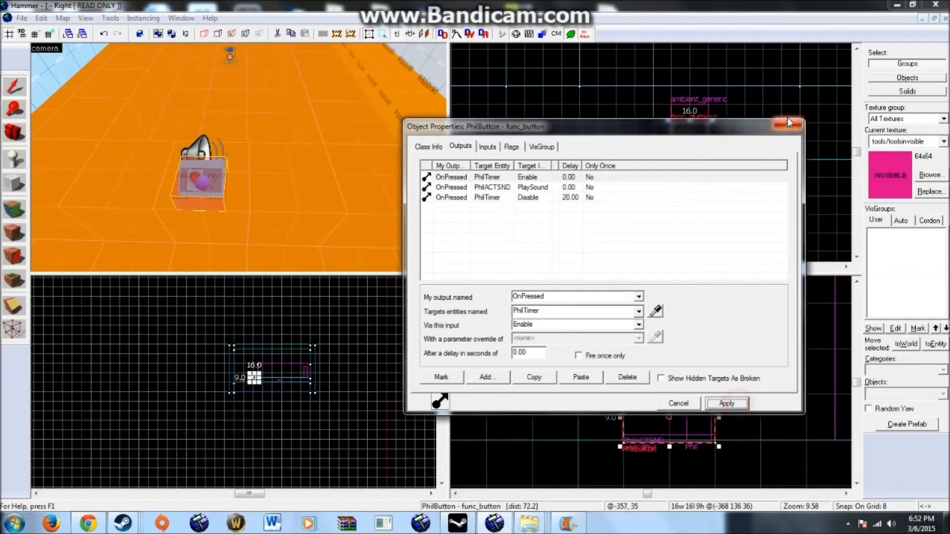
{"action": "left_click", "coordinate": [786, 123]}
{"action": "key", "text": "Escape"}
Look over the timer, the zombie spawns and the room layout in the 3D view.
{"action": "key", "text": "Up"}
{"action": "left_click", "coordinate": [230, 170]}
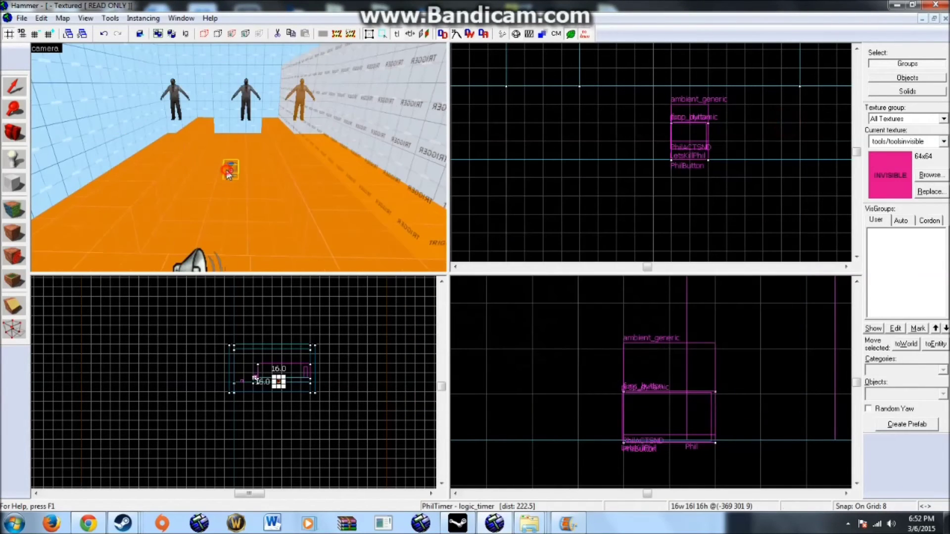
{"action": "left_click", "coordinate": [258, 94]}
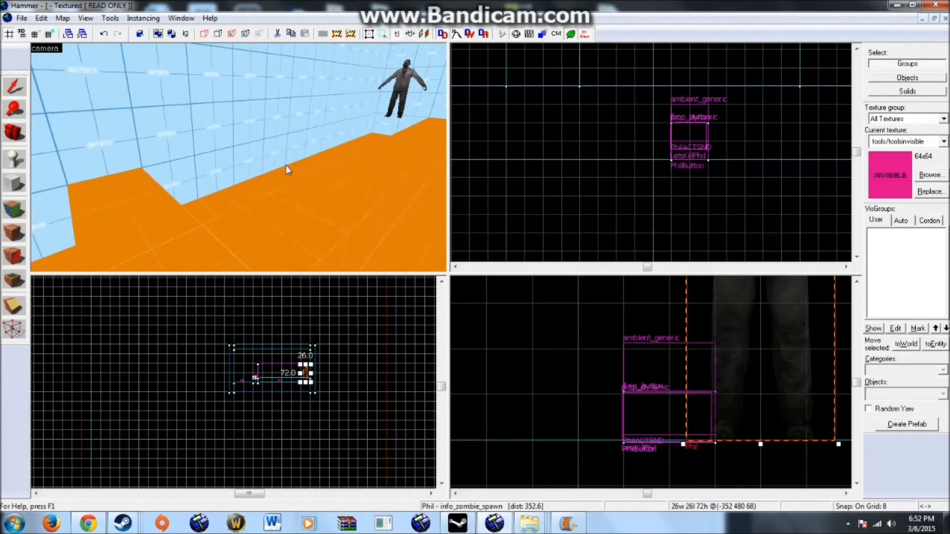
{"action": "left_click", "coordinate": [544, 180]}
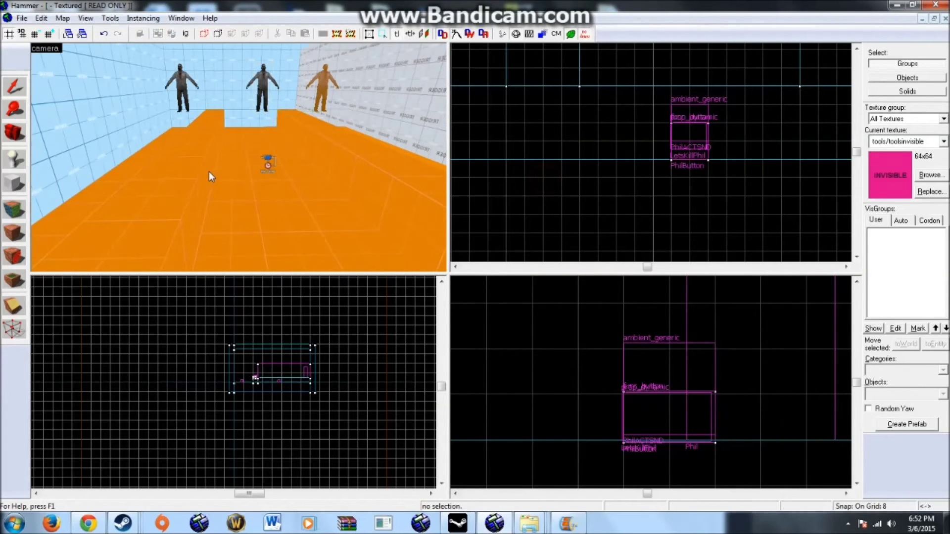
{"action": "key", "text": "Right"}
{"action": "key", "text": "s"}
{"action": "key", "text": "Left"}
{"action": "key", "text": "w"}
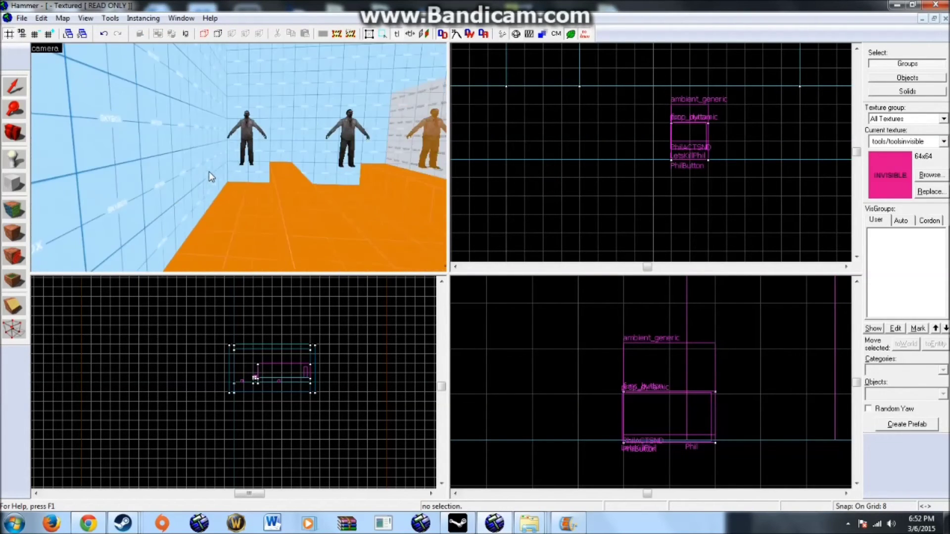
{"action": "key", "text": "s"}
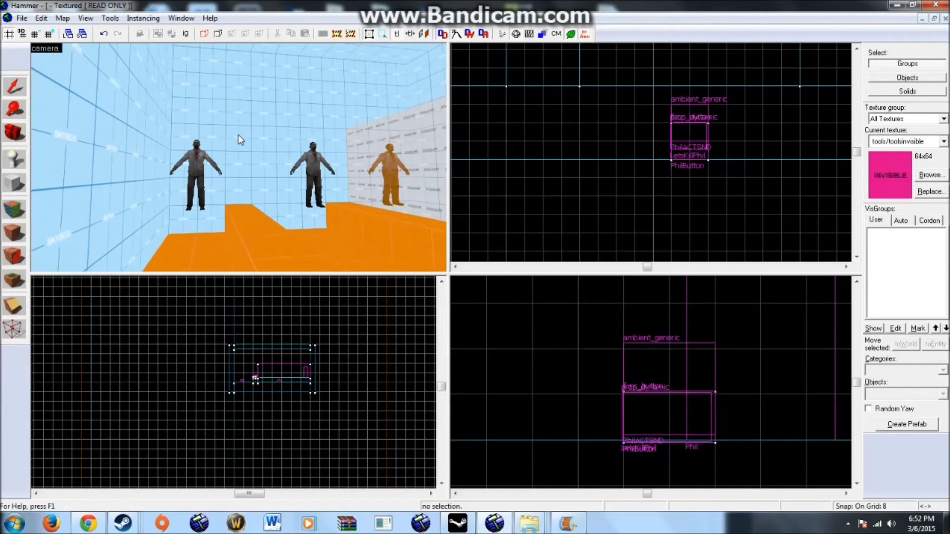
{"action": "key", "text": "s"}
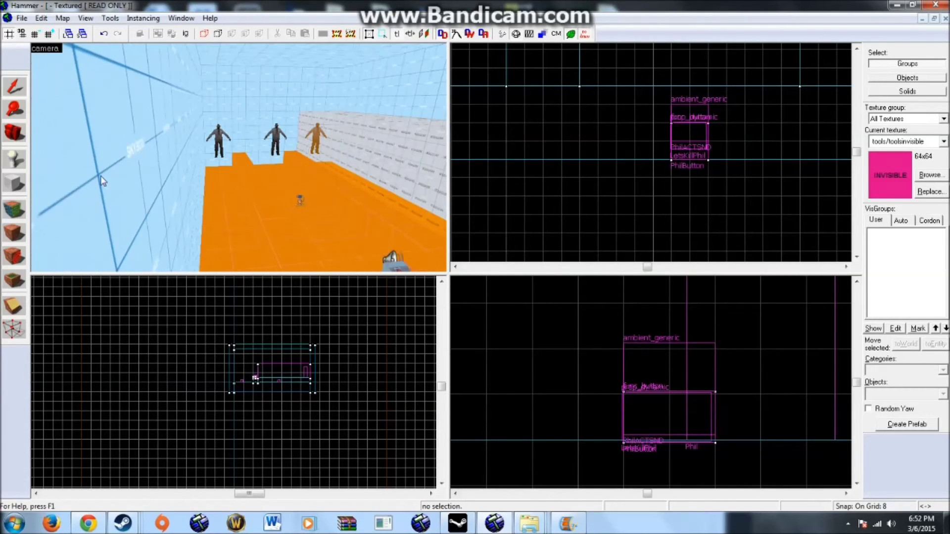
Survey the room from the zombie spawns and timer to the button and filter entity in the 3D view.
{"action": "key", "text": "Down"}
{"action": "key", "text": "Right"}
{"action": "key", "text": "Left"}
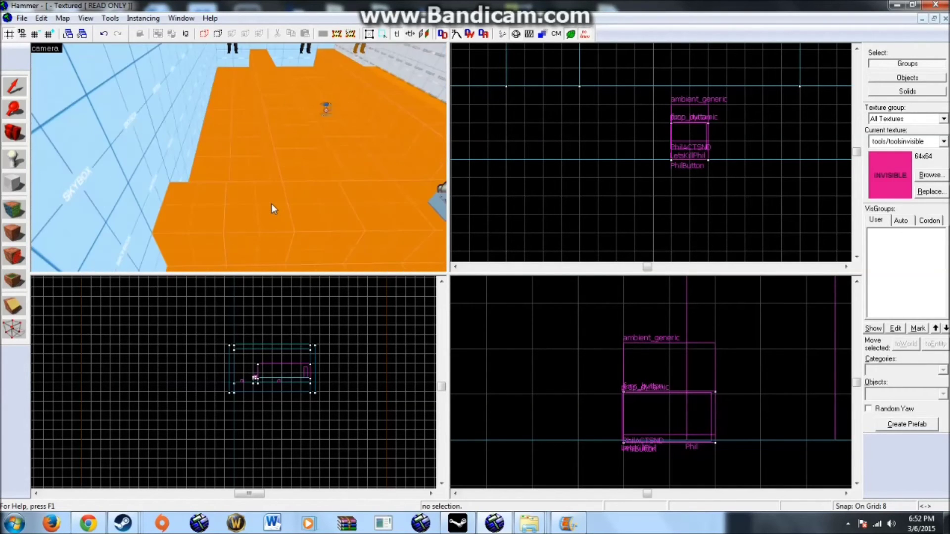
{"action": "key", "text": "Right"}
{"action": "key", "text": "Left"}
{"action": "left_click", "coordinate": [234, 210]}
{"action": "key", "text": "Right"}
{"action": "left_click", "coordinate": [676, 204]}
{"action": "key", "text": "Right"}
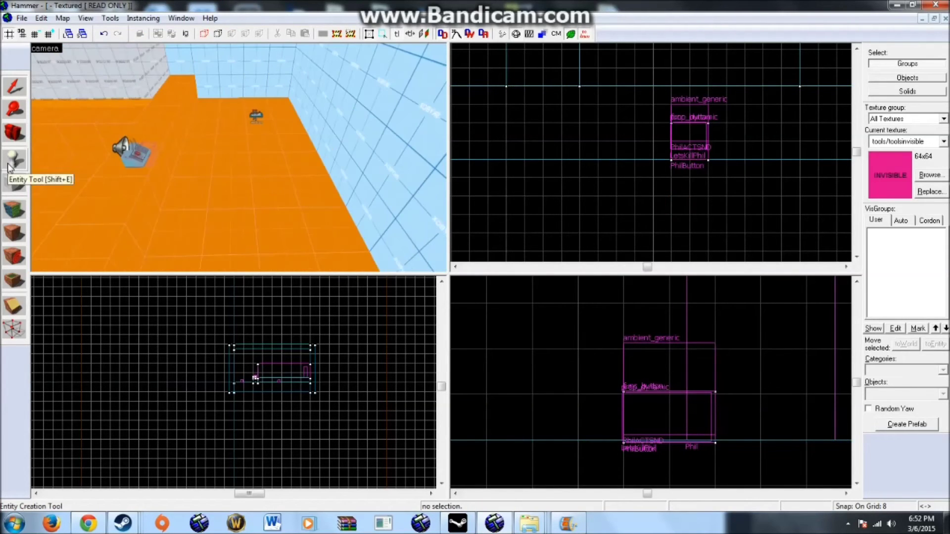
{"action": "key", "text": "Left"}
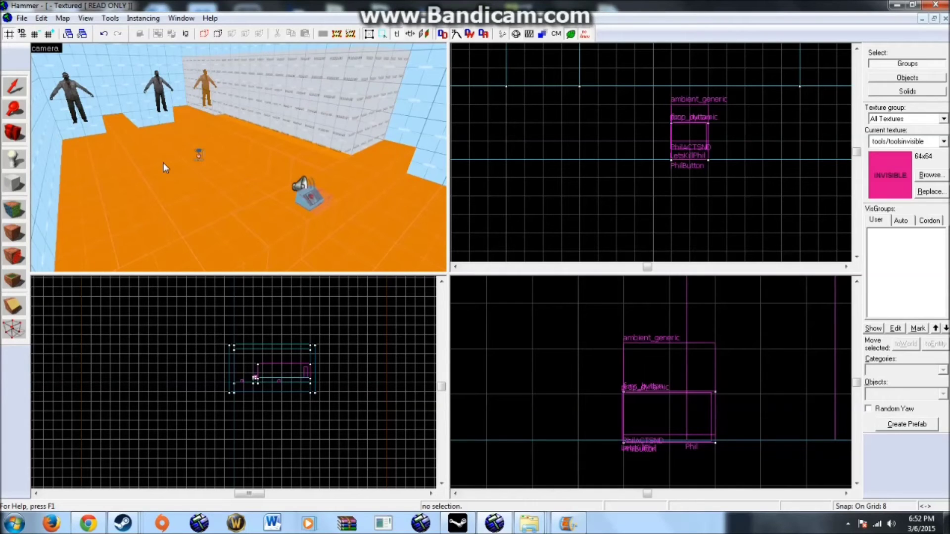
Set the population of the info_zombie_spawn farthest from the grey wall to Tank, apply it and close its properties.
{"action": "double_click", "coordinate": [74, 97]}
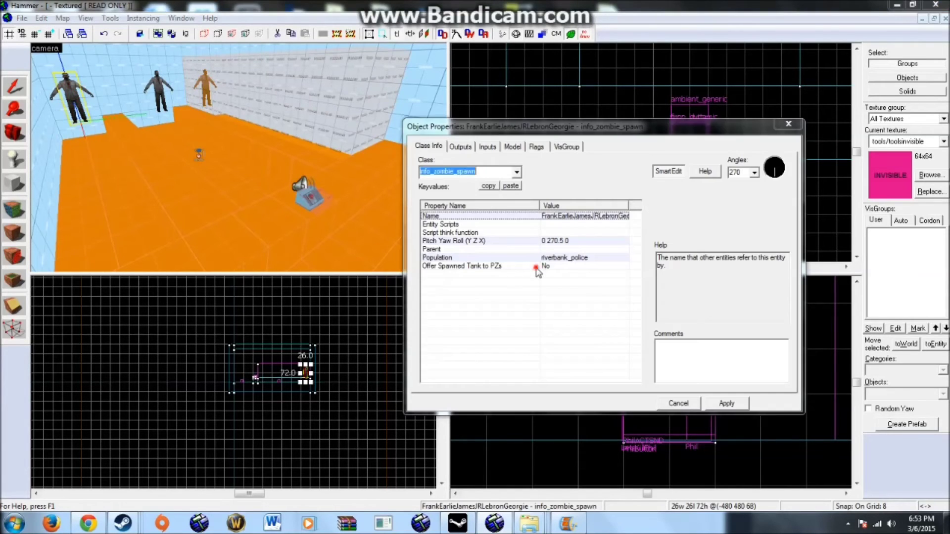
{"action": "left_click", "coordinate": [579, 258]}
{"action": "double_click", "coordinate": [712, 209]}
{"action": "type", "text": "Tank"}
{"action": "key", "text": "Return"}
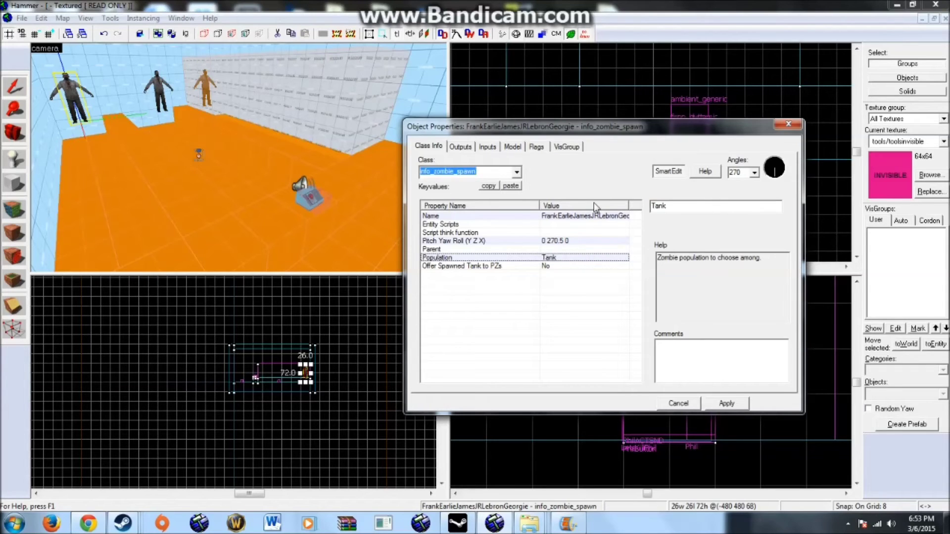
{"action": "left_click", "coordinate": [726, 404]}
{"action": "left_click", "coordinate": [800, 124]}
{"action": "left_click", "coordinate": [800, 123]}
Add an OnPressed output to PhilButton that targets the zombie spawn FrankEarlieJamesJRLebronGeorgie.
{"action": "double_click", "coordinate": [312, 202]}
{"action": "left_click", "coordinate": [460, 147]}
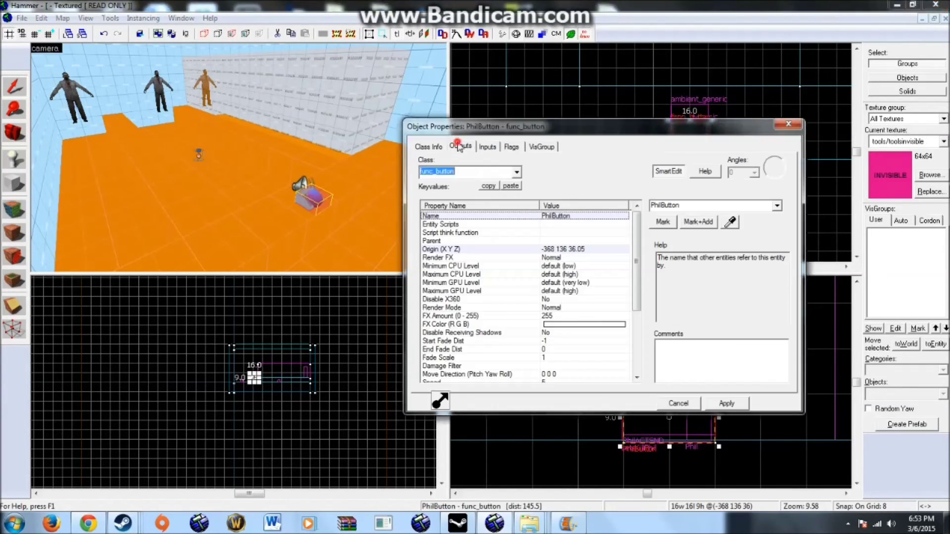
{"action": "left_click", "coordinate": [509, 376]}
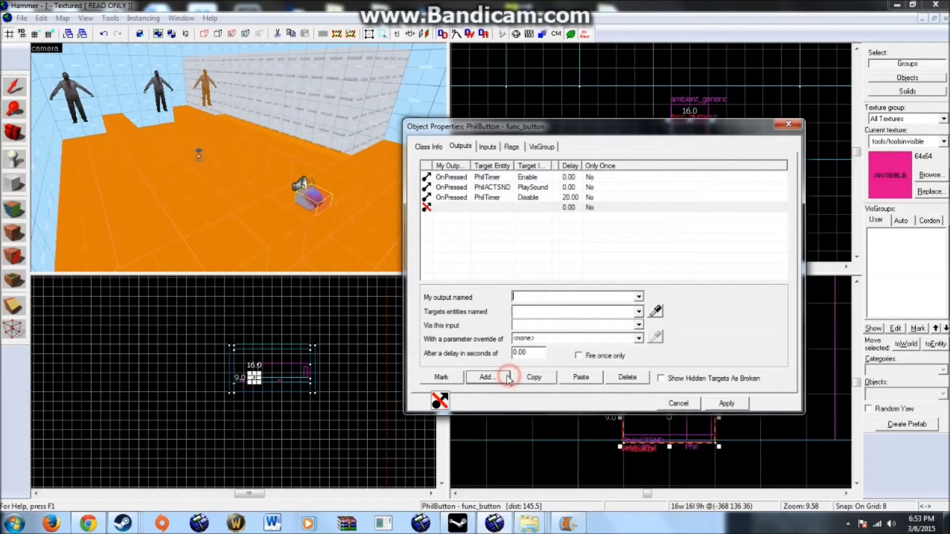
{"action": "left_click", "coordinate": [638, 296]}
{"action": "left_click", "coordinate": [576, 339]}
{"action": "left_click", "coordinate": [537, 311]}
{"action": "left_click", "coordinate": [520, 313]}
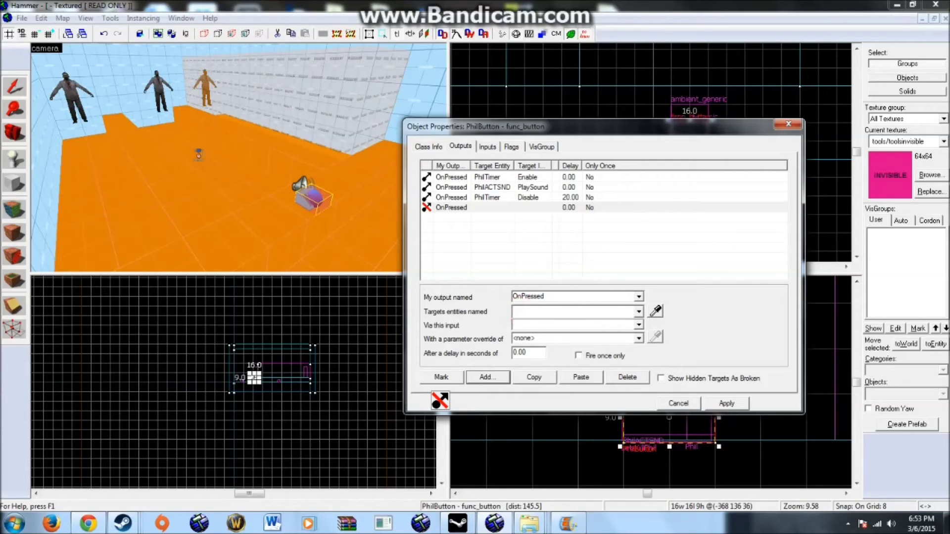
{"action": "type", "text": "Geo"}
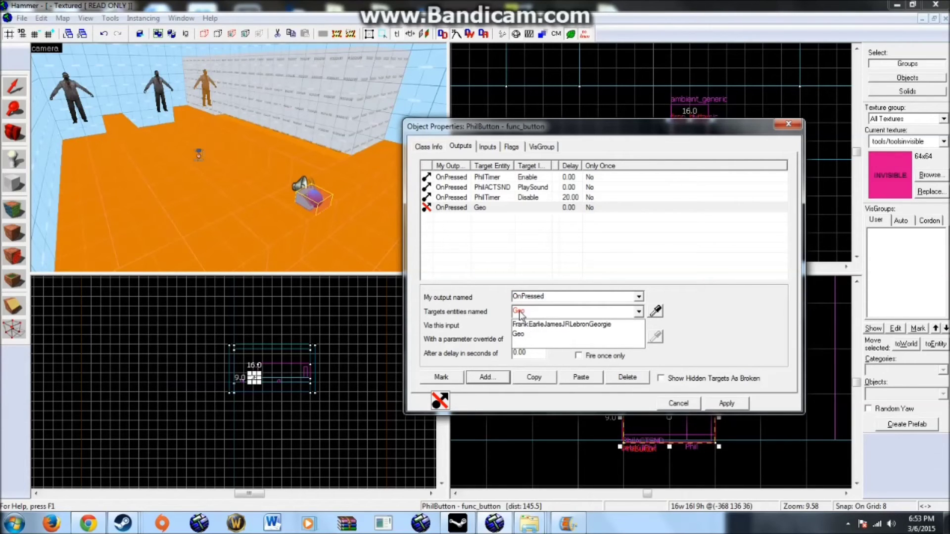
{"action": "left_click", "coordinate": [542, 325]}
Set the new output's input to SpawnZombie and apply the change to PhilButton.
{"action": "left_click", "coordinate": [639, 325]}
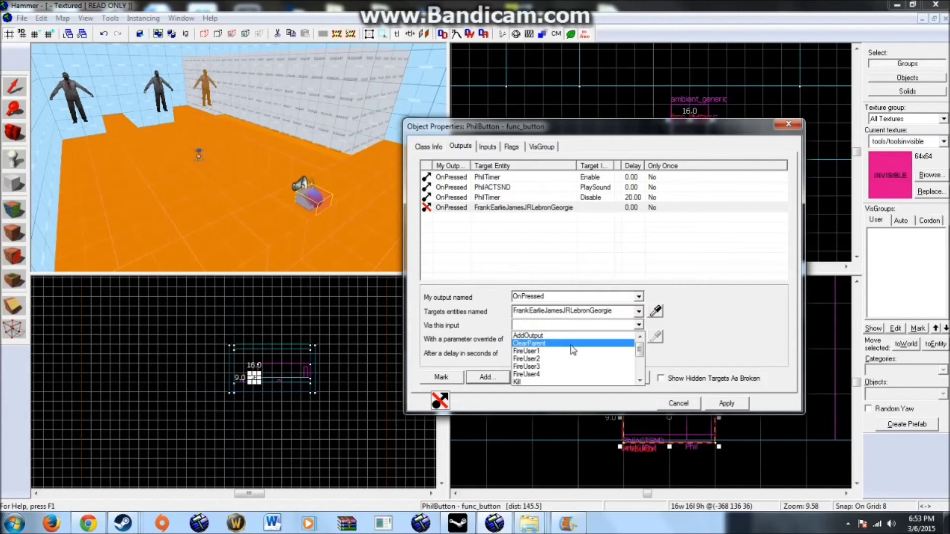
{"action": "scroll", "coordinate": [573, 351], "scroll_direction": "down", "scroll_amount": 2}
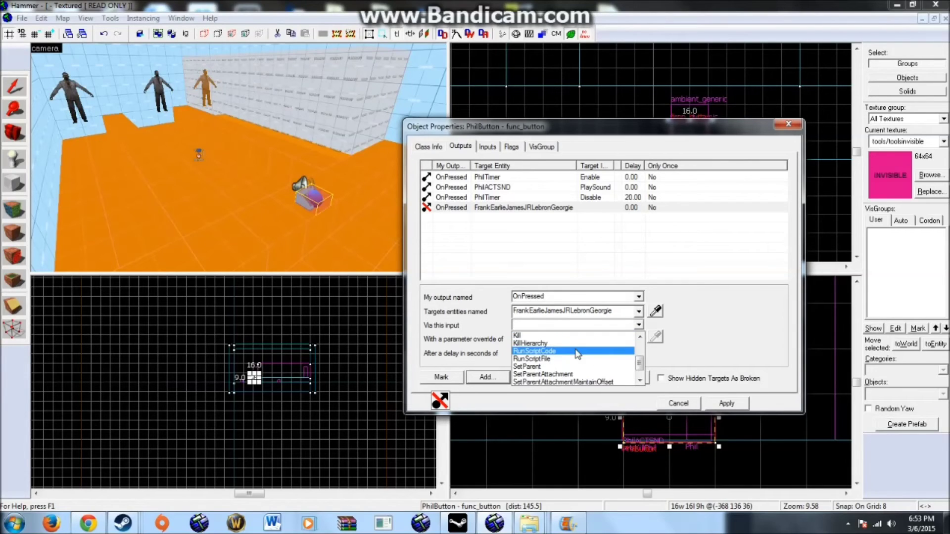
{"action": "scroll", "coordinate": [573, 352], "scroll_direction": "down", "scroll_amount": 3}
{"action": "left_click", "coordinate": [566, 366]}
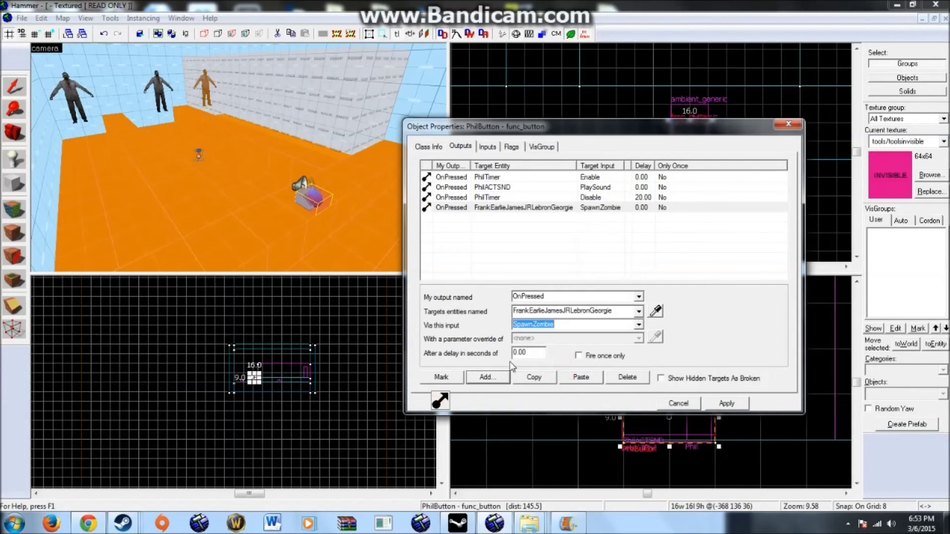
{"action": "left_click", "coordinate": [533, 354]}
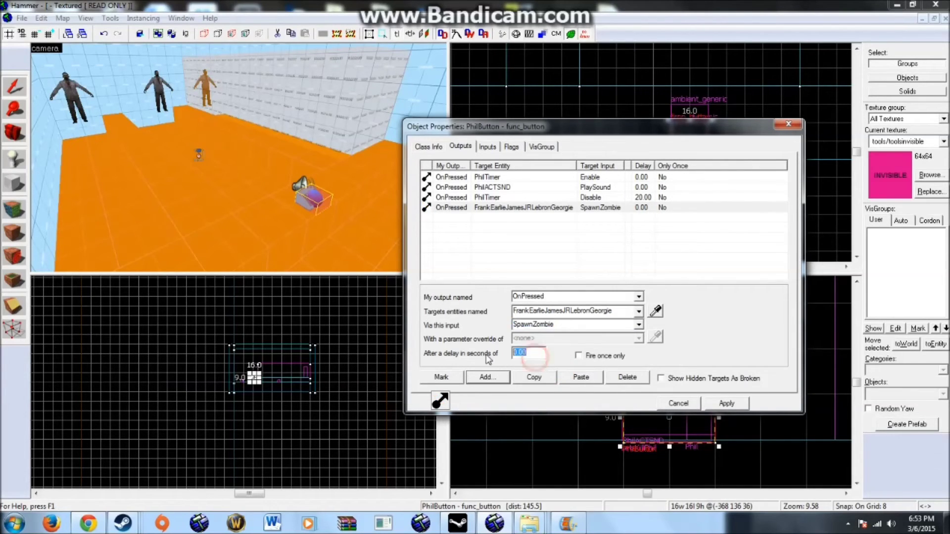
{"action": "left_click", "coordinate": [724, 403]}
Check the properties of the middle zombie spawn and the Tank spawn, then close them and clear the selection.
{"action": "left_click", "coordinate": [139, 152]}
{"action": "left_click", "coordinate": [151, 92]}
{"action": "left_click", "coordinate": [156, 85]}
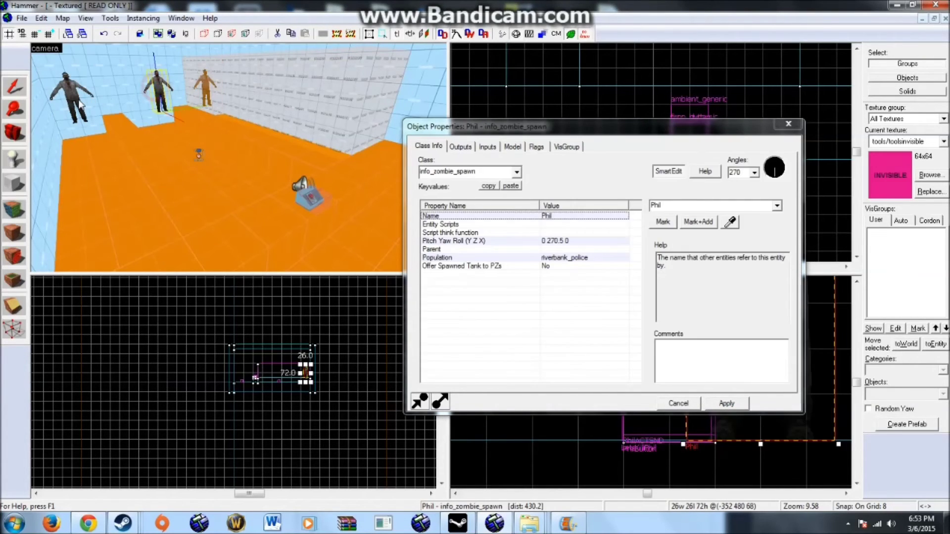
{"action": "left_click", "coordinate": [73, 99]}
{"action": "left_click", "coordinate": [788, 123]}
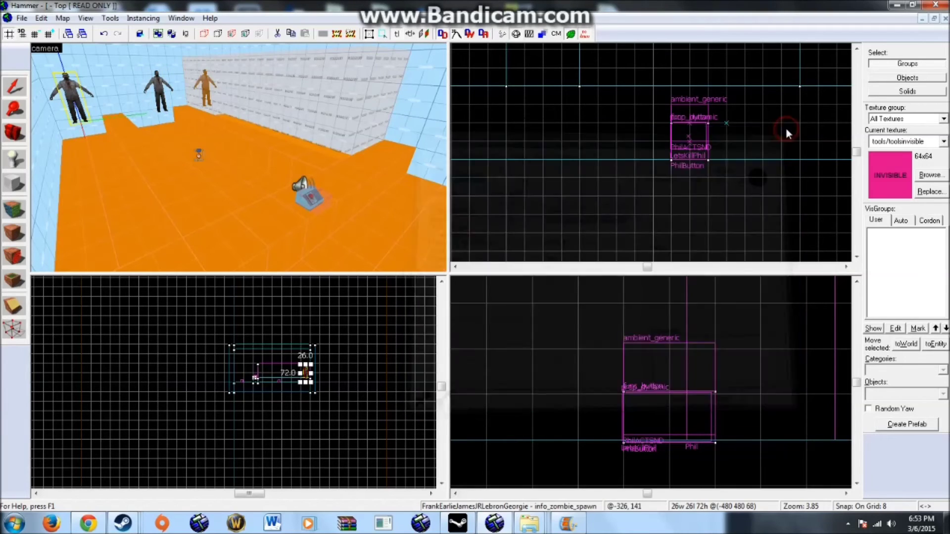
{"action": "key", "text": "Escape"}
Place an info_director entity on the orange floor between the button and the blue skybox wall.
{"action": "key", "text": "z"}
{"action": "key", "text": "z"}
{"action": "left_click", "coordinate": [14, 159]}
{"action": "double_click", "coordinate": [891, 394]}
{"action": "type", "text": "dir"}
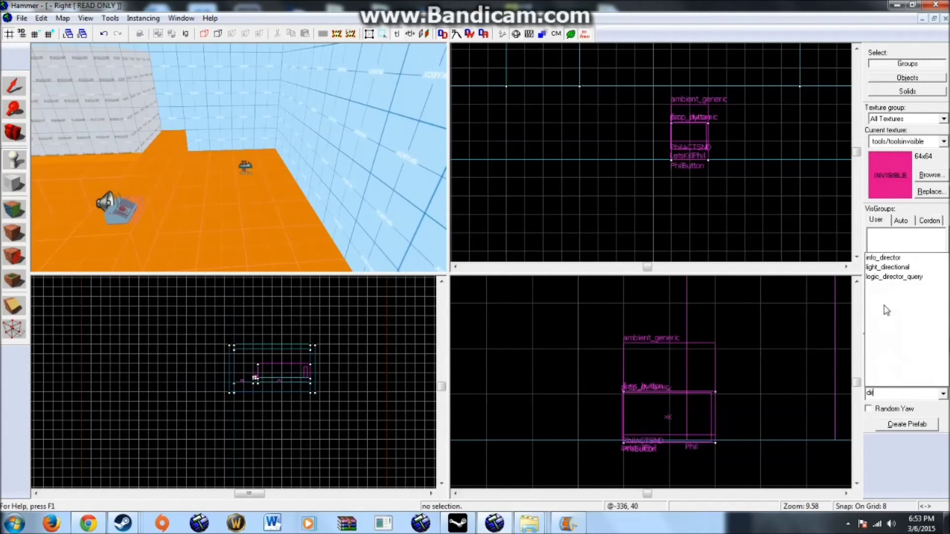
{"action": "left_click", "coordinate": [888, 258]}
{"action": "left_click", "coordinate": [215, 196]}
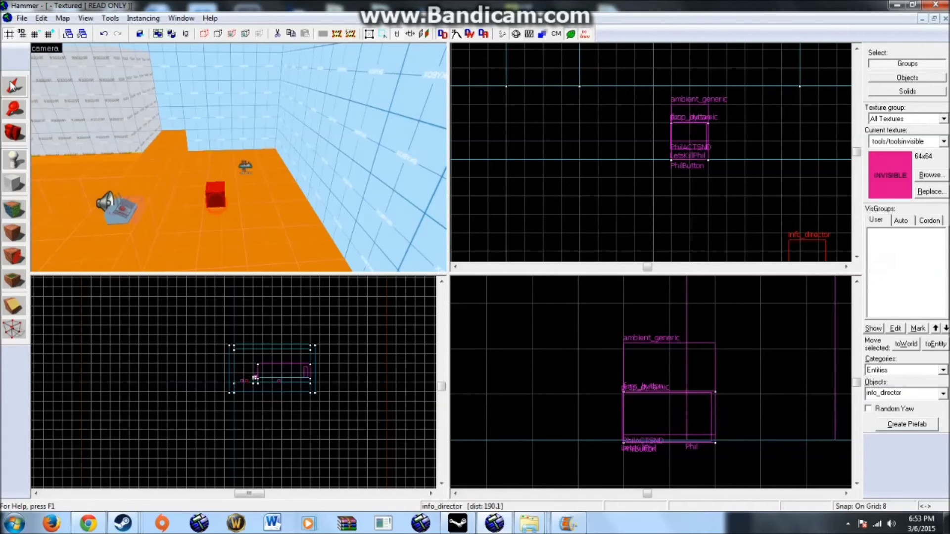
Name the info_director entity "director", apply it and close its properties.
{"action": "left_click", "coordinate": [14, 86]}
{"action": "left_click", "coordinate": [227, 198]}
{"action": "double_click", "coordinate": [227, 198]}
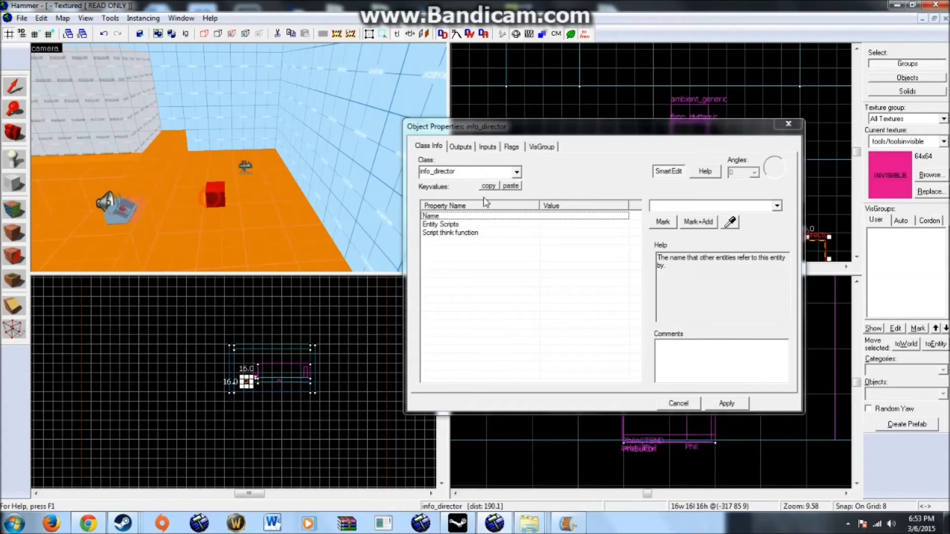
{"action": "left_click", "coordinate": [668, 205]}
{"action": "type", "text": "director"}
{"action": "left_click", "coordinate": [727, 403]}
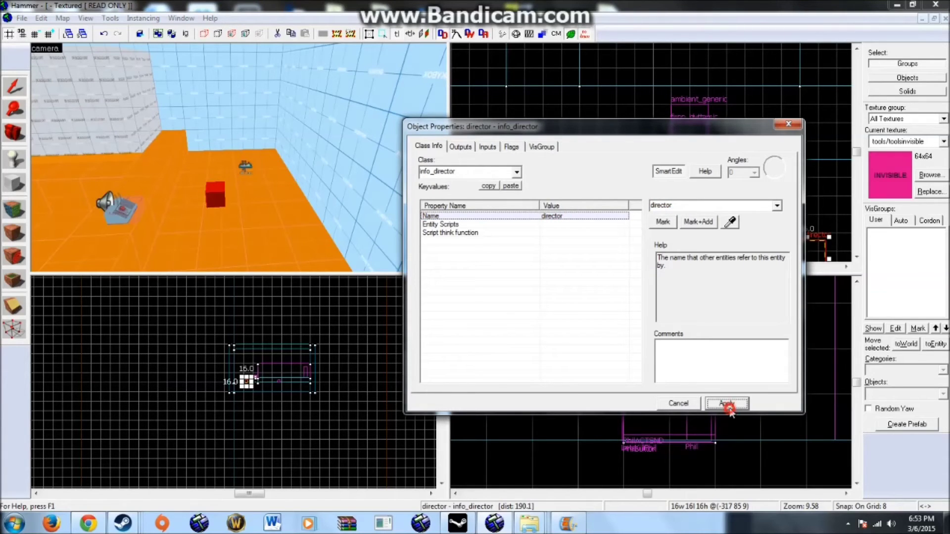
{"action": "left_click", "coordinate": [789, 124]}
Place an info_player_start on the floor just behind the info_director.
{"action": "left_click", "coordinate": [15, 158]}
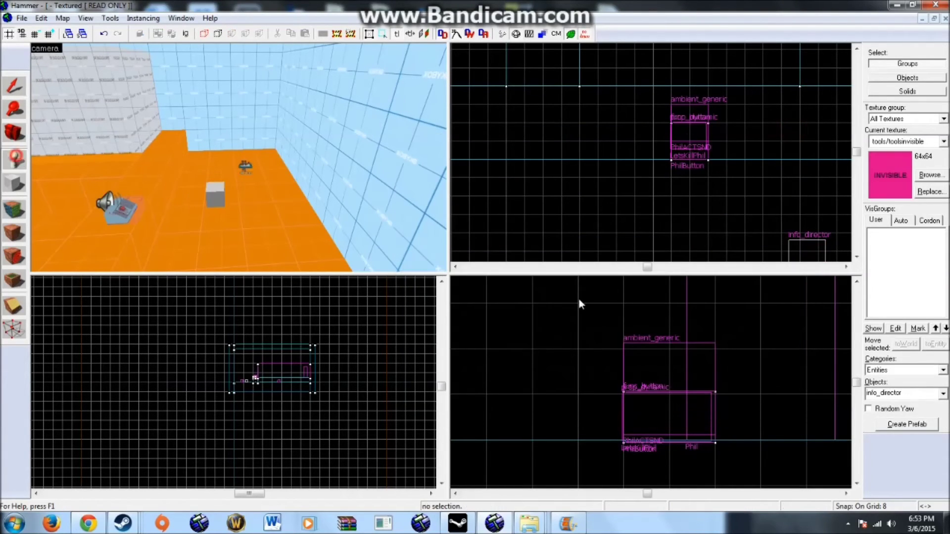
{"action": "left_click", "coordinate": [911, 393]}
{"action": "type", "text": "player"}
{"action": "left_click", "coordinate": [906, 305]}
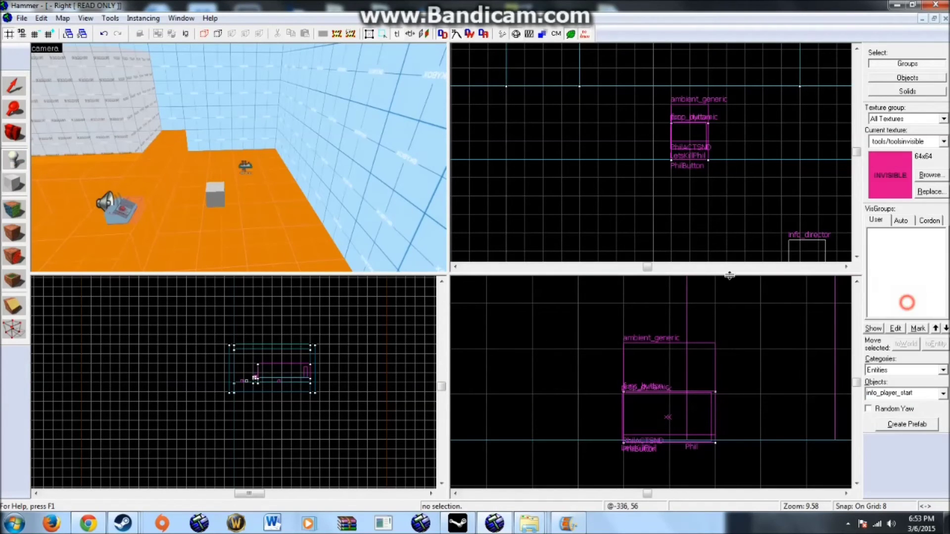
{"action": "left_click", "coordinate": [216, 164]}
Raise the player start off the floor and shift it slightly sideways in the front view, then deselect it.
{"action": "left_click", "coordinate": [7, 82]}
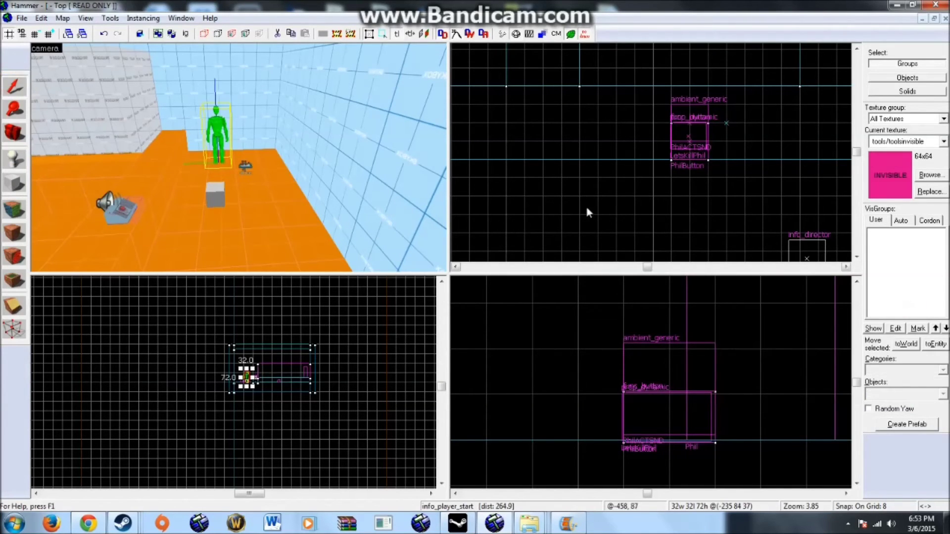
{"action": "scroll", "coordinate": [681, 193], "scroll_direction": "up", "scroll_amount": 2}
{"action": "scroll", "coordinate": [257, 346], "scroll_direction": "up", "scroll_amount": 8}
{"action": "left_click_drag", "start_coordinate": [247, 342], "coordinate": [229, 313]}
{"action": "key", "text": "Escape"}
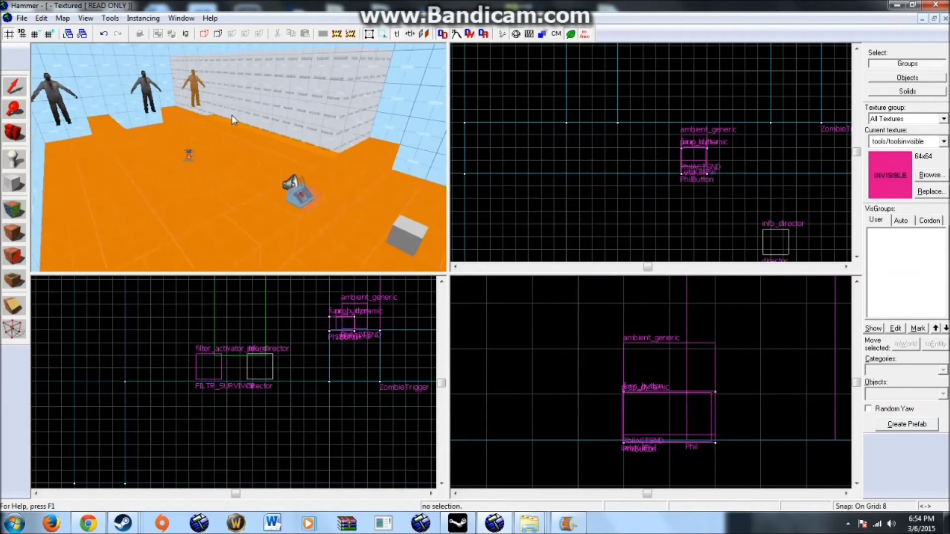
Place an info_survivor_position on the floor beside the player start and raise it slightly in the front view.
{"action": "left_click", "coordinate": [14, 166]}
{"action": "double_click", "coordinate": [912, 394]}
{"action": "type", "text": "sur"}
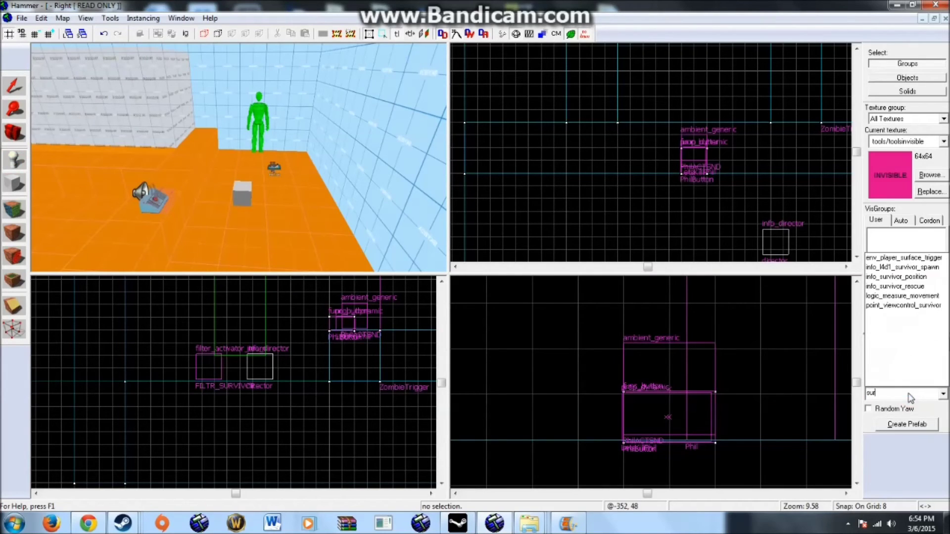
{"action": "left_click", "coordinate": [896, 277]}
{"action": "left_click", "coordinate": [237, 156]}
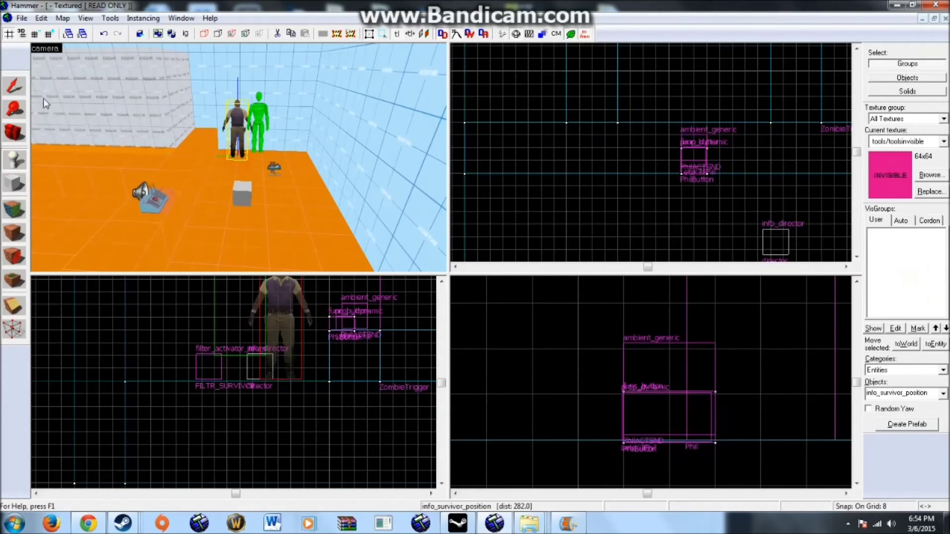
{"action": "left_click", "coordinate": [14, 85]}
{"action": "left_click", "coordinate": [287, 324]}
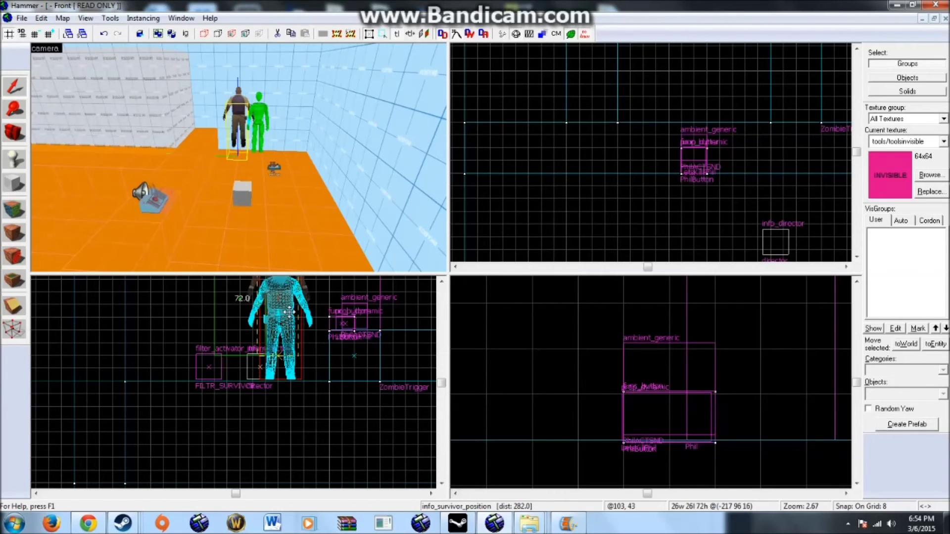
{"action": "left_click_drag", "start_coordinate": [290, 313], "coordinate": [289, 312]}
Add the player start to the selection, rotate it together with the survivor position about 180 degrees in the top view, and deselect both.
{"action": "left_click", "coordinate": [262, 115], "text": "ctrl"}
{"action": "scroll", "coordinate": [600, 185], "scroll_direction": "down", "scroll_amount": 10}
{"action": "scroll", "coordinate": [649, 194], "scroll_direction": "up", "scroll_amount": 5}
{"action": "scroll", "coordinate": [613, 183], "scroll_direction": "up", "scroll_amount": 3}
{"action": "left_click_drag", "start_coordinate": [516, 197], "coordinate": [539, 99]}
{"action": "scroll", "coordinate": [594, 139], "scroll_direction": "up", "scroll_amount": 6}
{"action": "left_click", "coordinate": [593, 163]}
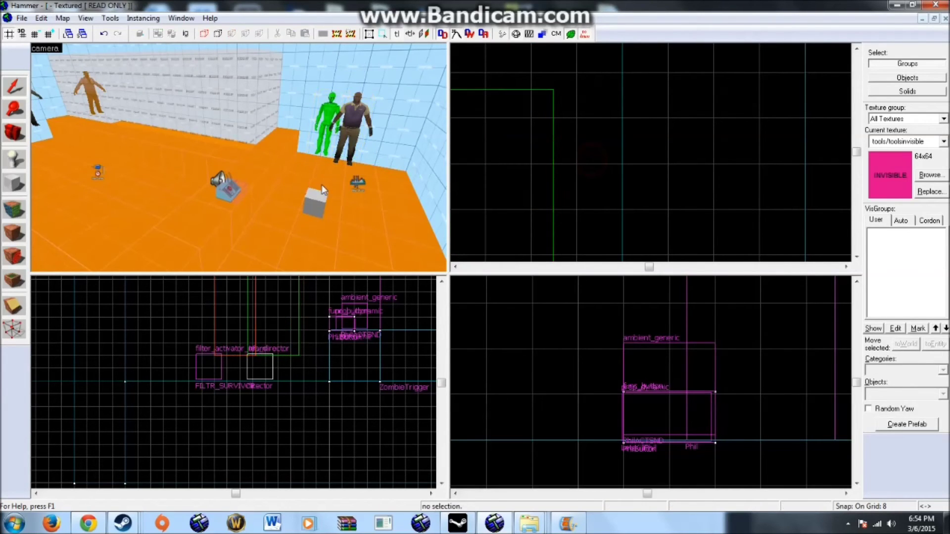
Add an OnGameplayStart output to the info_director that targets director with the ForceSurvivorPositions input.
{"action": "double_click", "coordinate": [317, 207]}
{"action": "left_click", "coordinate": [460, 147]}
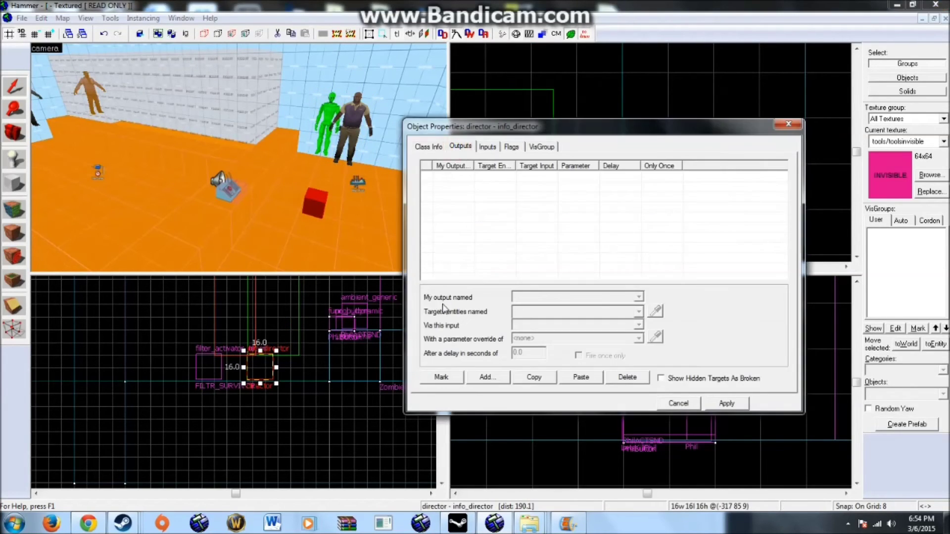
{"action": "left_click", "coordinate": [485, 381]}
{"action": "left_click", "coordinate": [639, 297]}
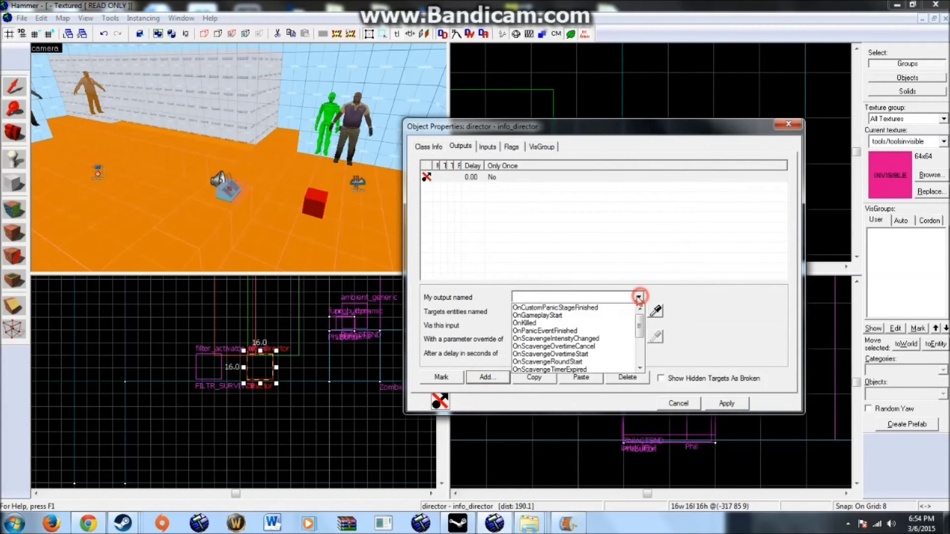
{"action": "left_click", "coordinate": [572, 316]}
{"action": "left_click", "coordinate": [638, 312]}
{"action": "left_click", "coordinate": [572, 325]}
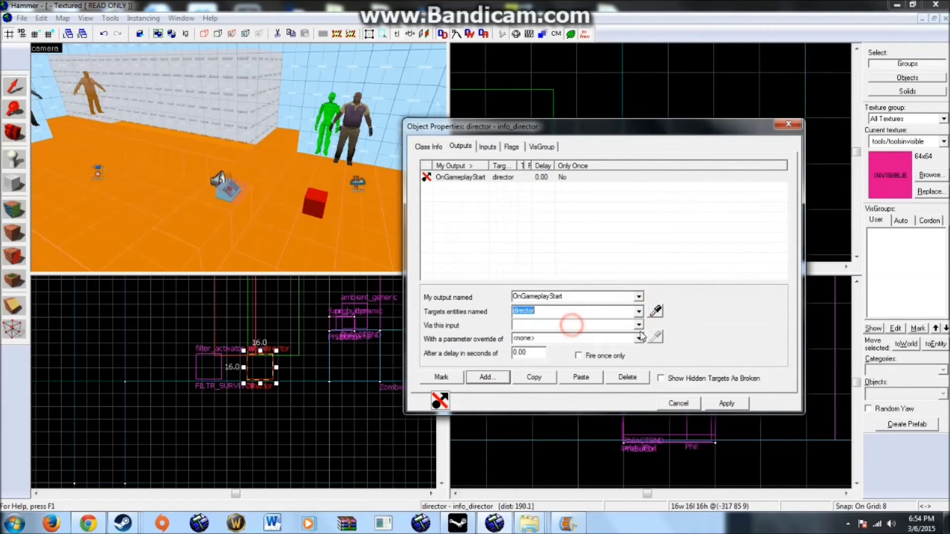
{"action": "left_click", "coordinate": [638, 326]}
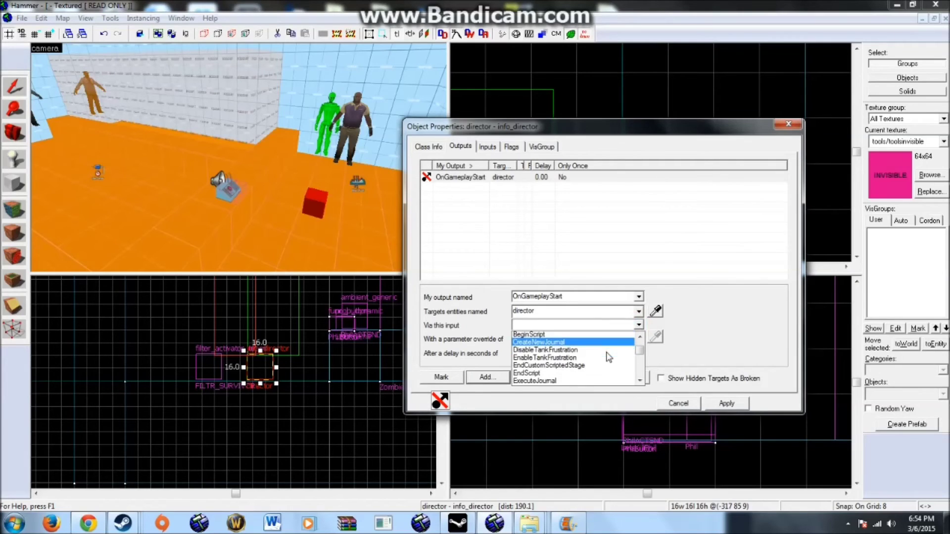
{"action": "left_click", "coordinate": [578, 359]}
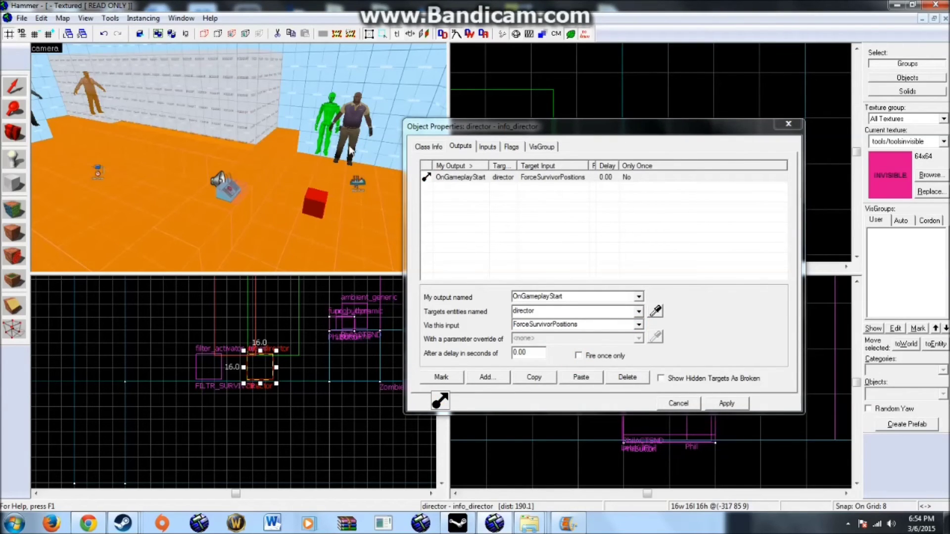
Duplicate the director's output, set the copy's input to ReleaseSurvivorPositions with a 0.10-second delay, and apply it.
{"action": "left_click", "coordinate": [536, 378]}
{"action": "left_click", "coordinate": [581, 378]}
{"action": "left_click", "coordinate": [638, 325]}
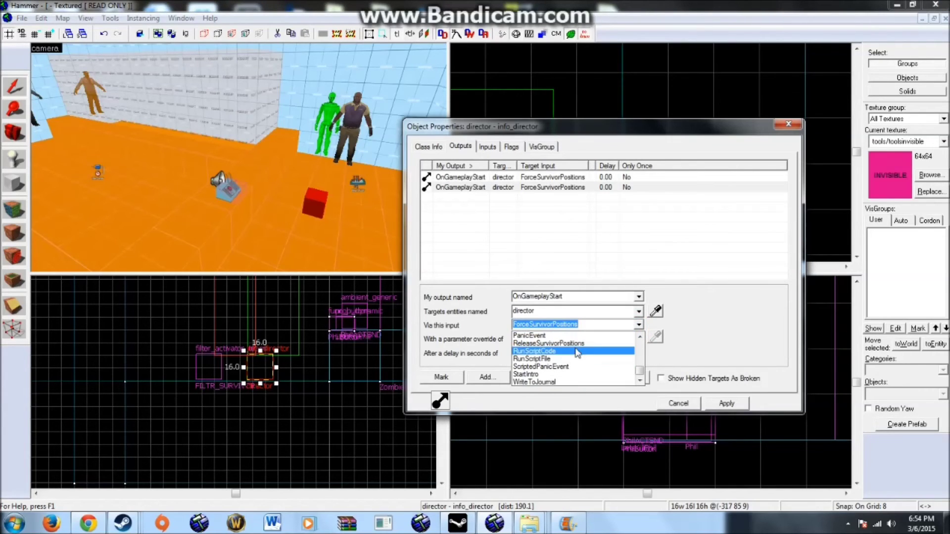
{"action": "left_click", "coordinate": [578, 344]}
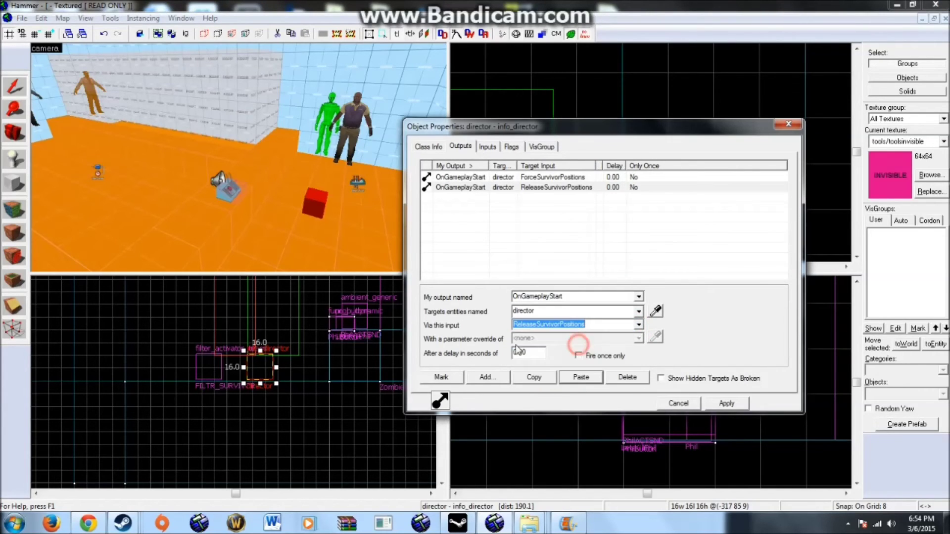
{"action": "left_click", "coordinate": [727, 403]}
{"action": "left_click", "coordinate": [295, 202]}
{"action": "key", "text": "Right"}
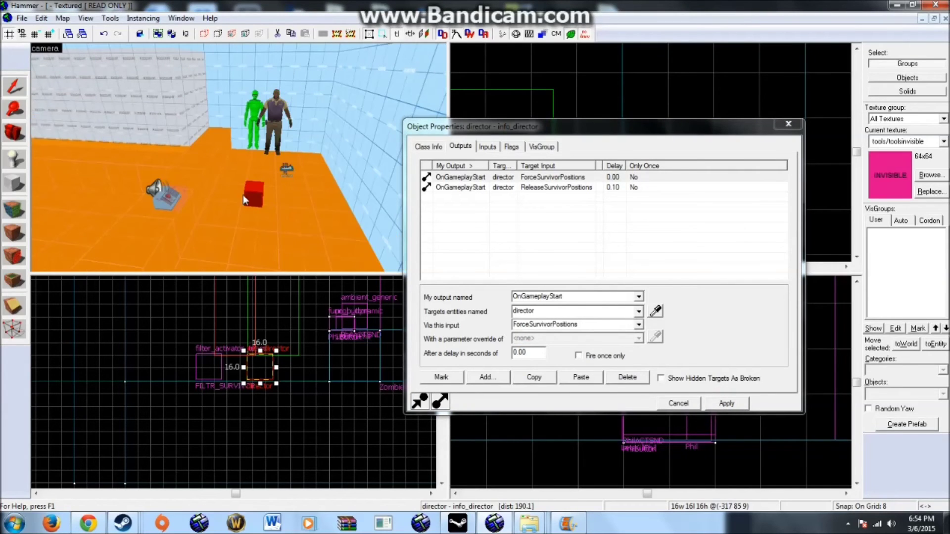
Check the info_survivor_position's properties, then close them and clear the selection.
{"action": "left_click", "coordinate": [275, 121]}
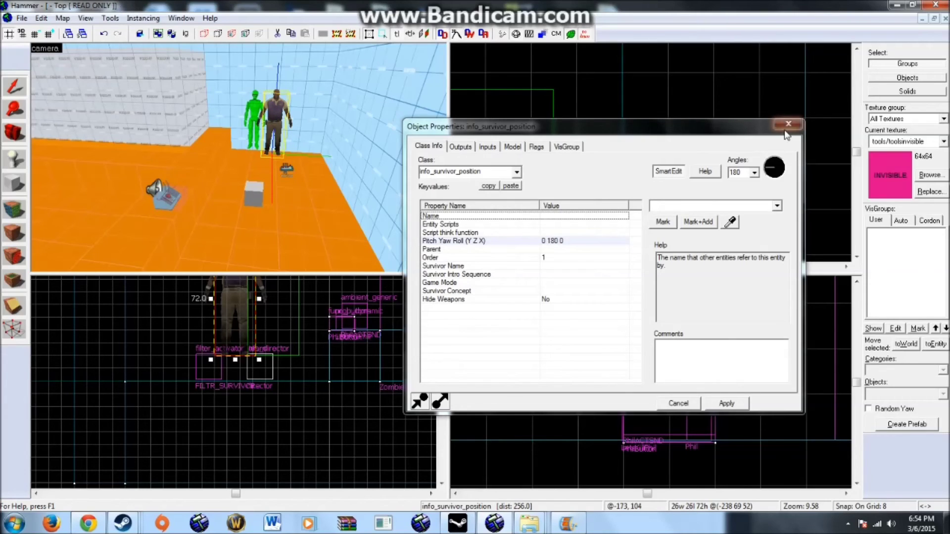
{"action": "left_click", "coordinate": [789, 124]}
{"action": "key", "text": "Escape"}
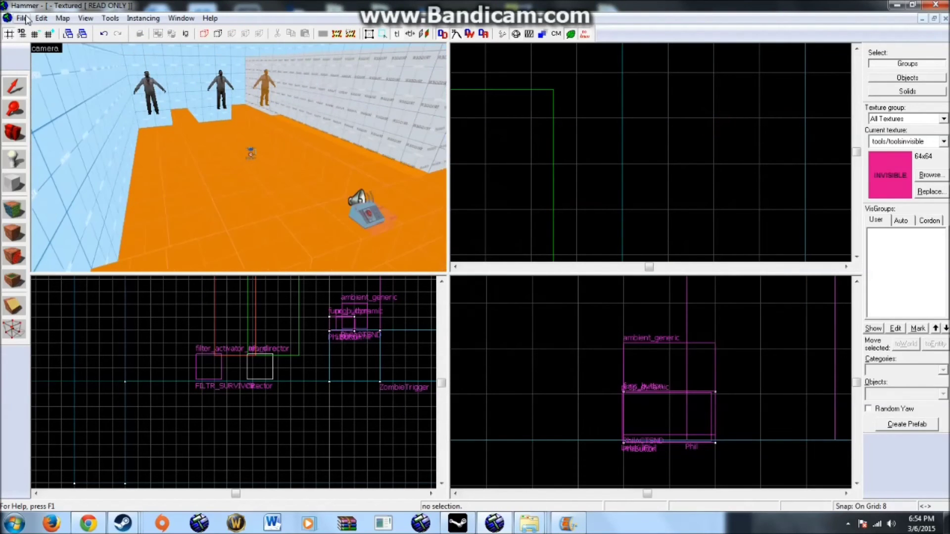
Save the map in the mapsrc folder as Zombietimerexample2.
{"action": "left_click", "coordinate": [22, 18]}
{"action": "left_click", "coordinate": [30, 75]}
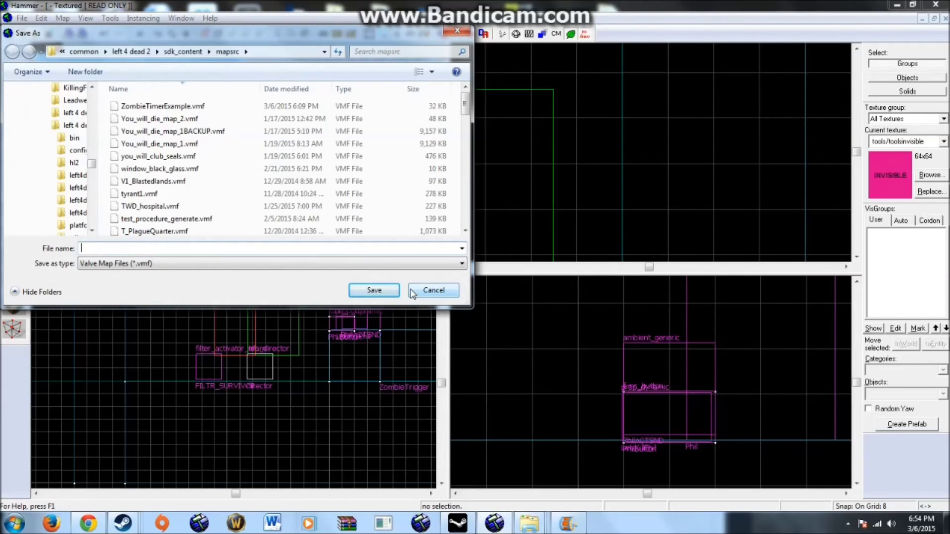
{"action": "type", "text": "Zombie"}
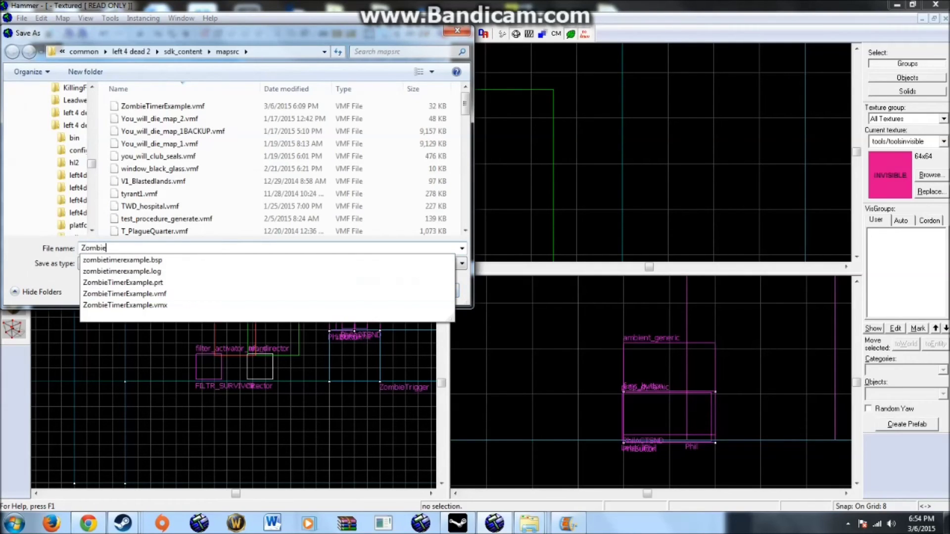
{"action": "type", "text": "timerexample2"}
{"action": "key", "text": "Return"}
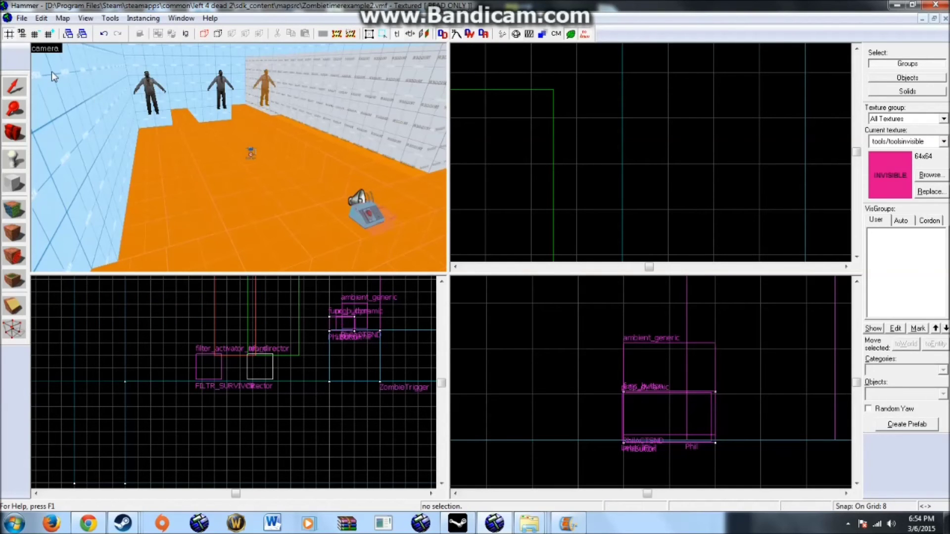
{"action": "left_click", "coordinate": [21, 18]}
{"action": "left_click", "coordinate": [29, 69]}
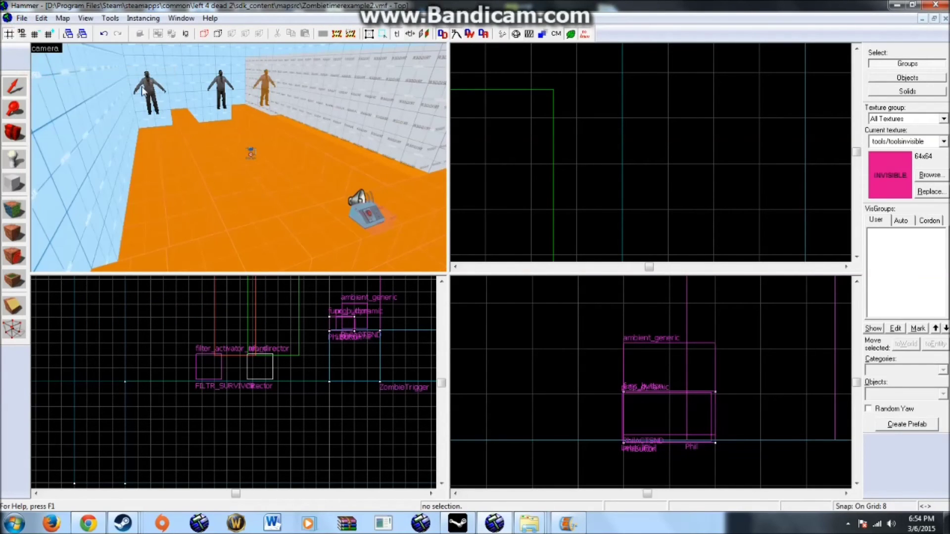
Compile and run the map with normal BSP and fast VIS and RAD, and dismiss the nav errors notice in the game.
{"action": "left_click_drag", "start_coordinate": [145, 92], "coordinate": [149, 139]}
{"action": "left_click_drag", "start_coordinate": [101, 67], "coordinate": [21, 33]}
{"action": "left_click", "coordinate": [24, 18]}
{"action": "left_click", "coordinate": [48, 147]}
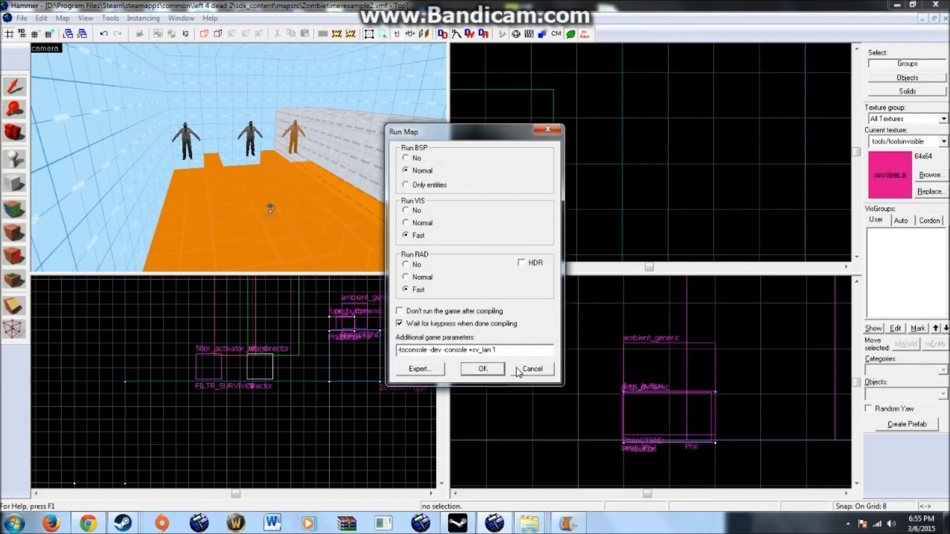
{"action": "left_click", "coordinate": [483, 369]}
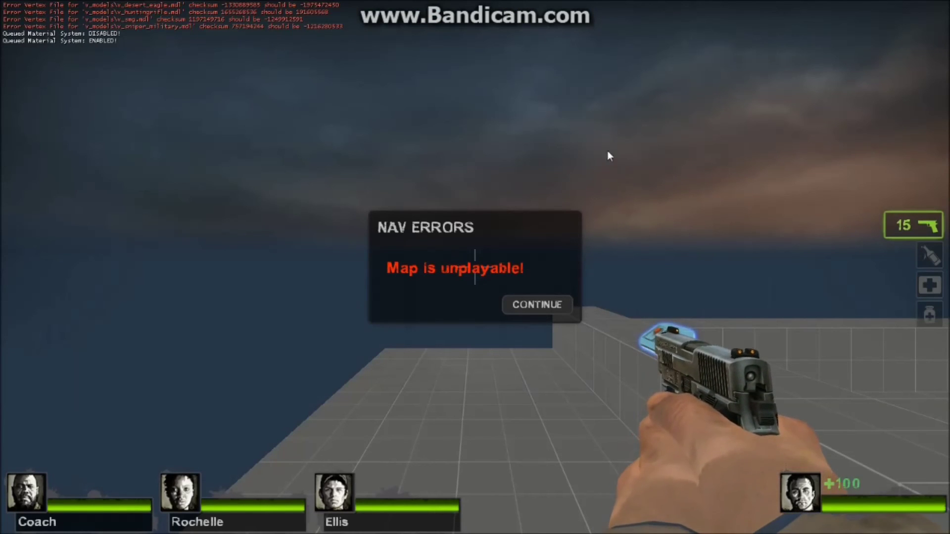
{"action": "left_click", "coordinate": [509, 310]}
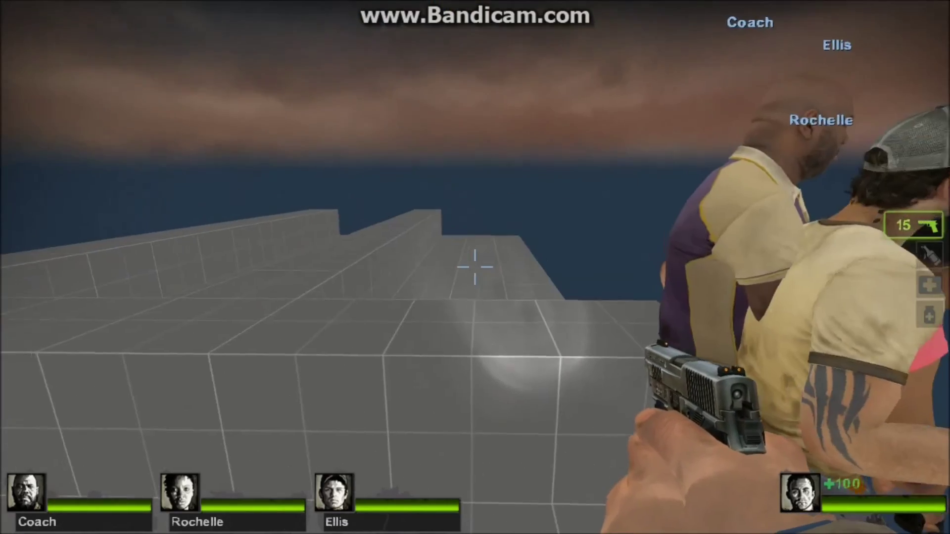
{"action": "left_click", "coordinate": [475, 267]}
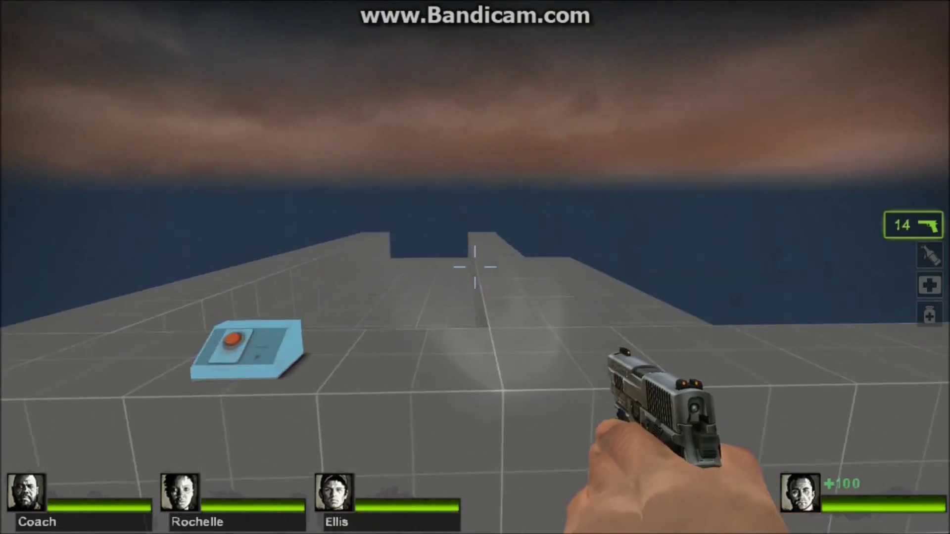
{"action": "left_click", "coordinate": [475, 268]}
{"action": "left_click", "coordinate": [475, 268]}
{"action": "left_click", "coordinate": [475, 267]}
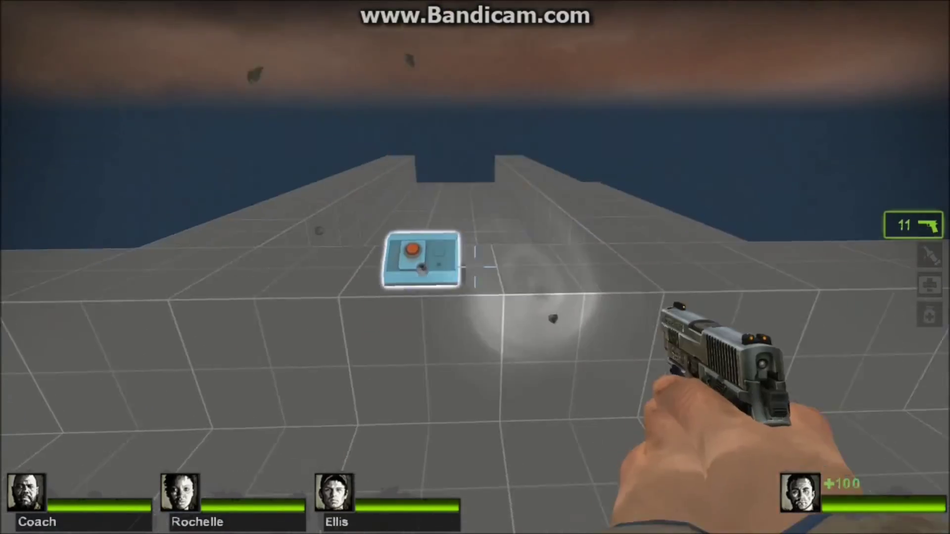
{"action": "key", "text": "r"}
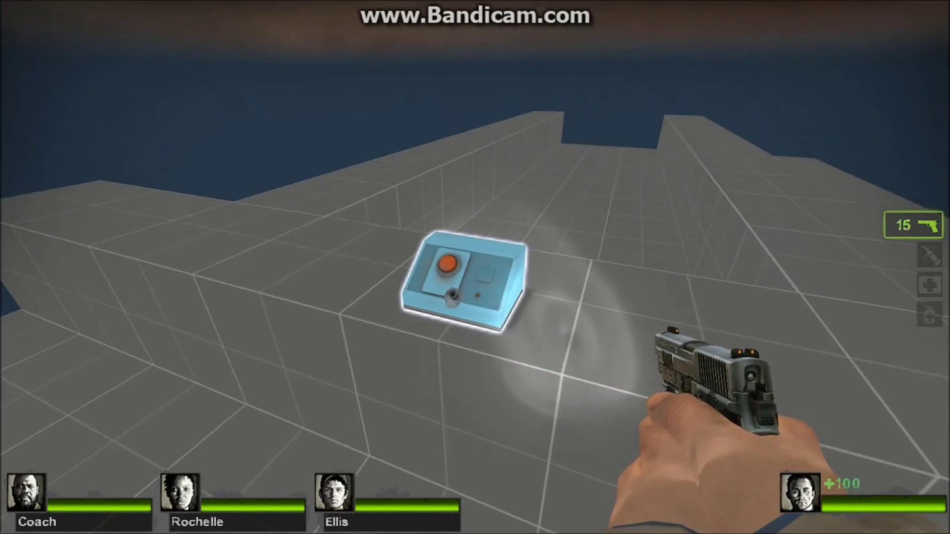
{"action": "key", "text": "w"}
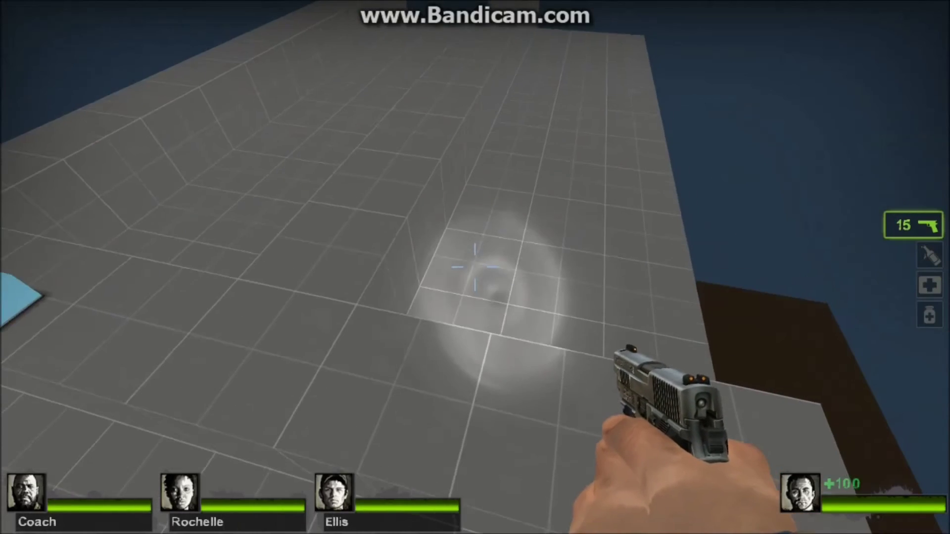
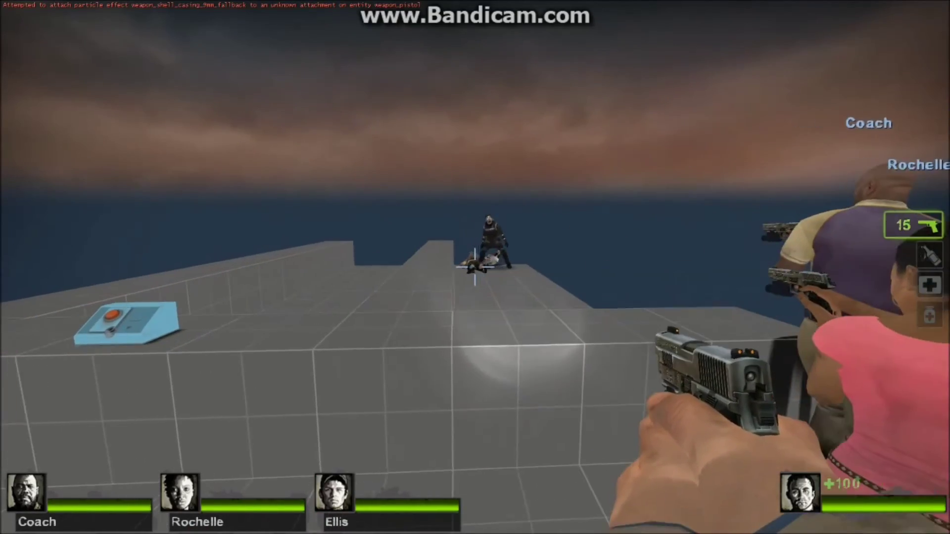
{"action": "key", "text": "w"}
{"action": "key", "text": "space"}
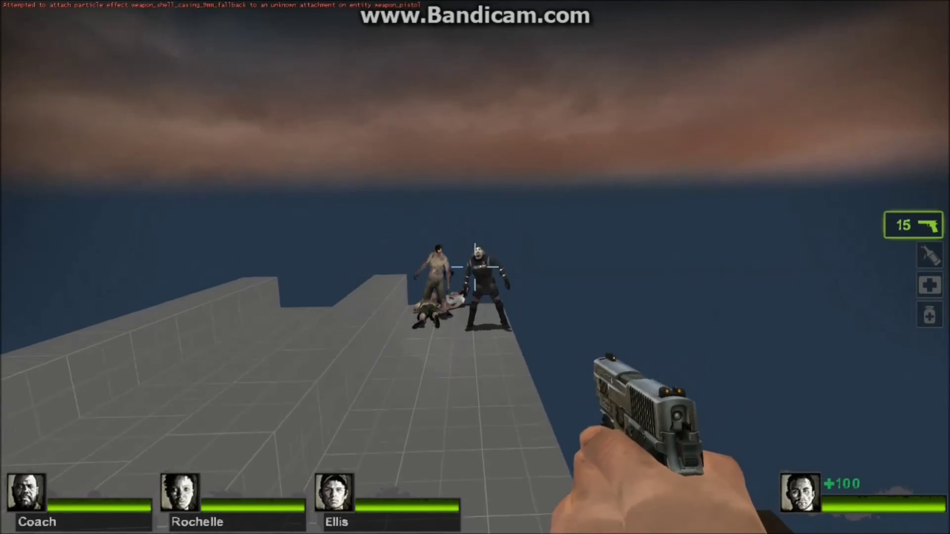
{"action": "key", "text": "s"}
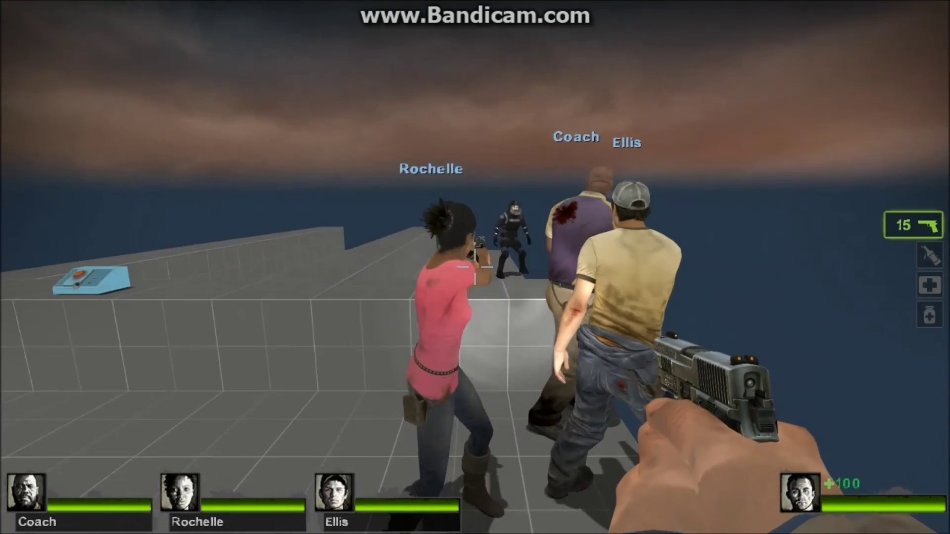
{"action": "key", "text": "w"}
{"action": "key", "text": "space"}
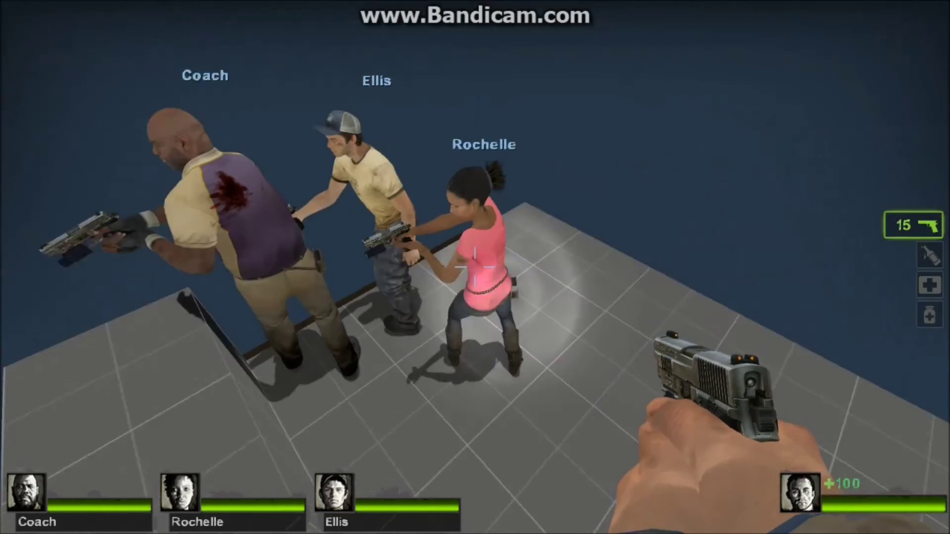
{"action": "key", "text": "w"}
{"action": "key", "text": "w"}
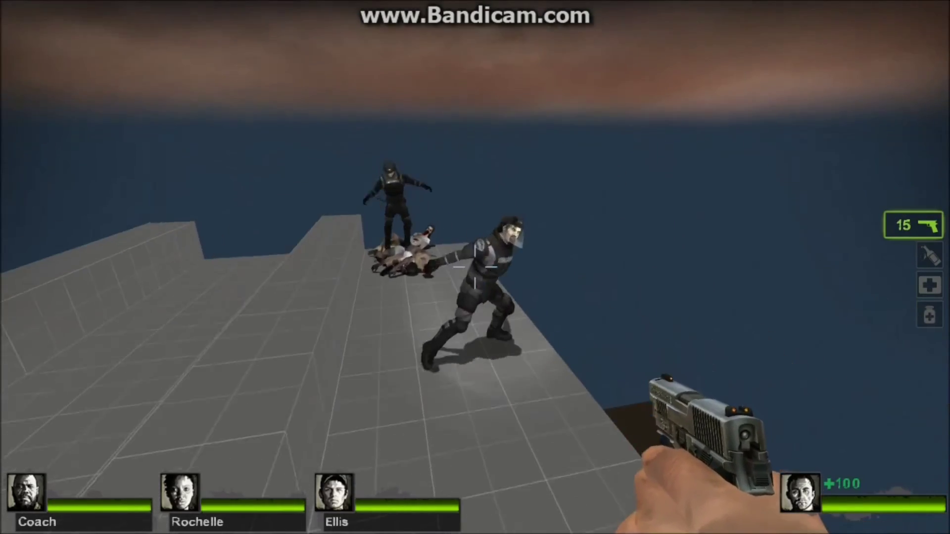
{"action": "right_click", "coordinate": [475, 267]}
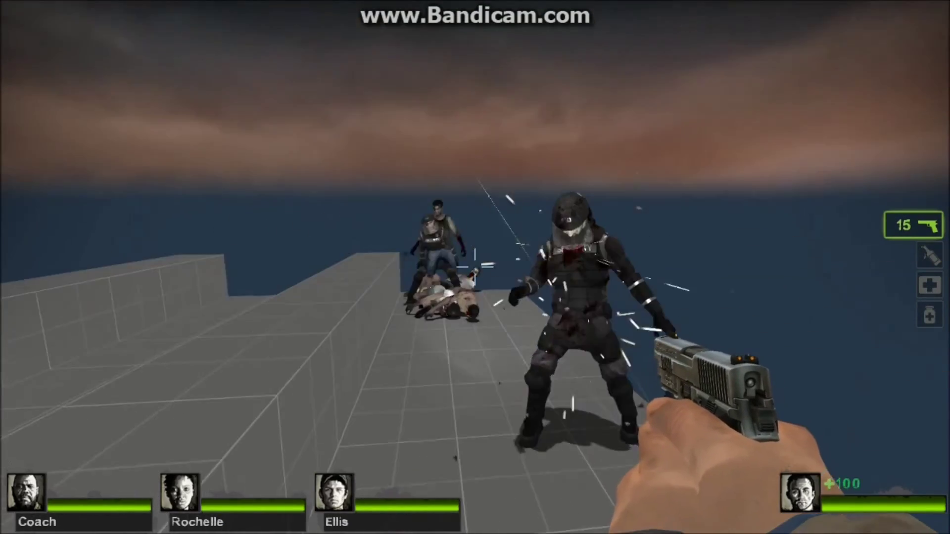
{"action": "left_click", "coordinate": [475, 267]}
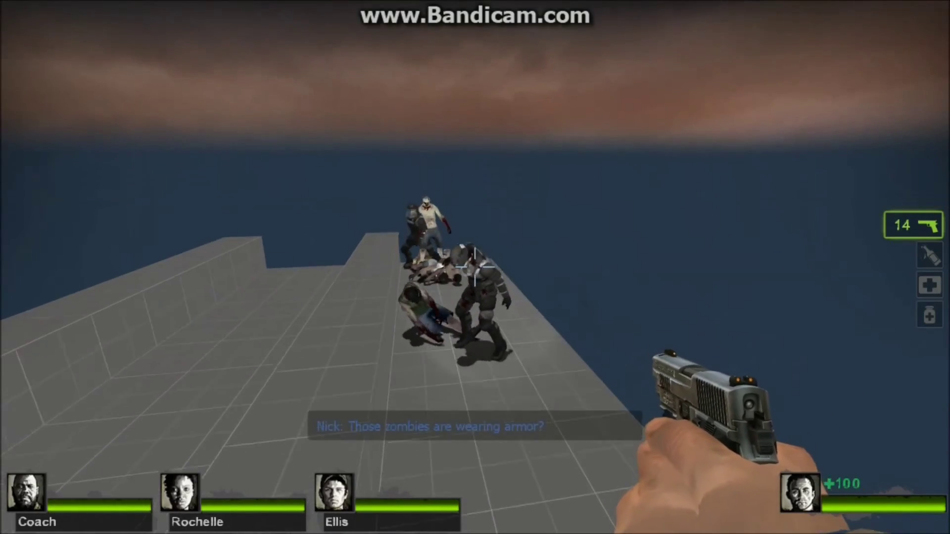
{"action": "key", "text": "s"}
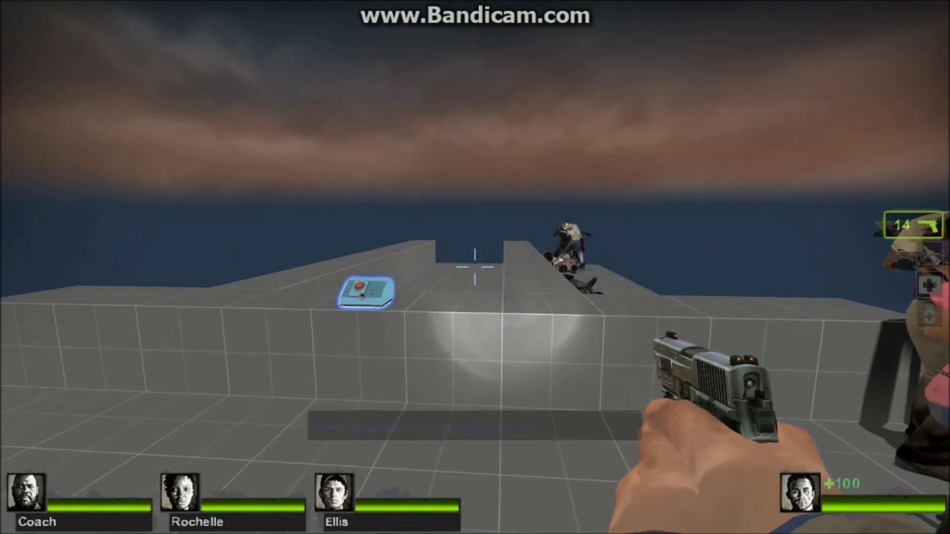
{"action": "key", "text": "a"}
{"action": "key", "text": "d"}
{"action": "key", "text": "w"}
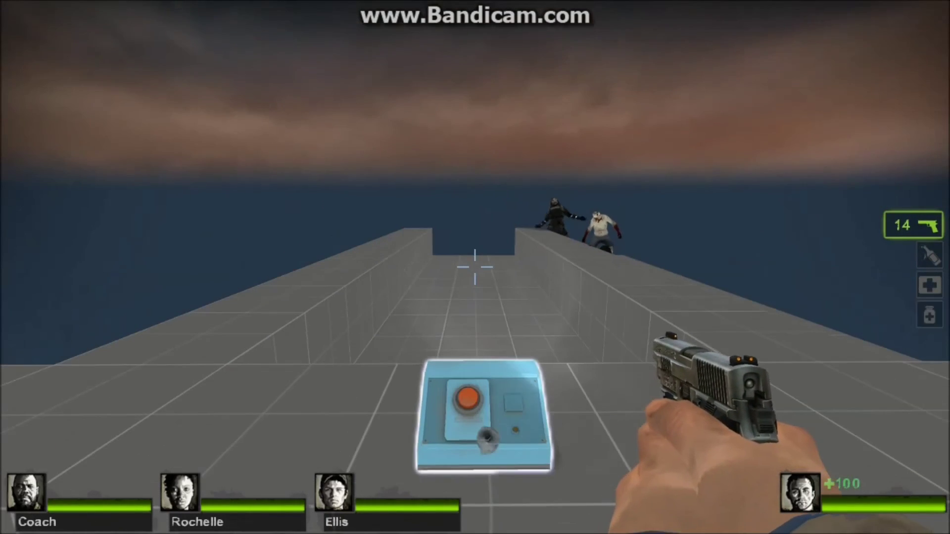
{"action": "key", "text": "e"}
{"action": "key", "text": "a"}
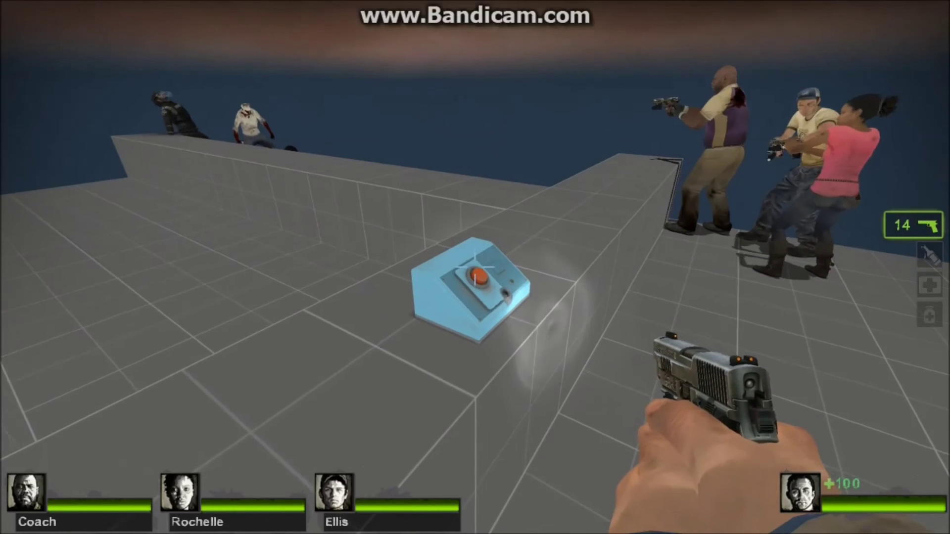
{"action": "key", "text": "d"}
{"action": "key", "text": "s"}
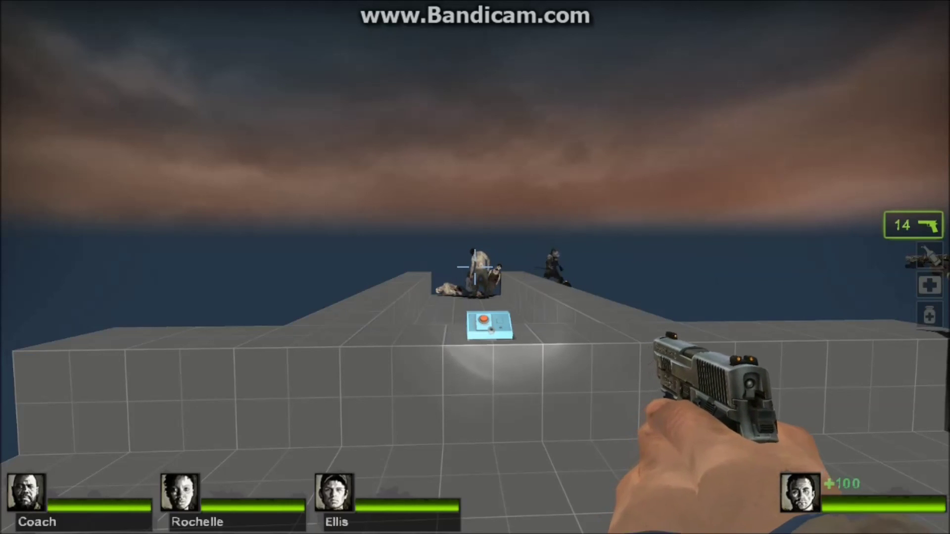
{"action": "left_click", "coordinate": [476, 268]}
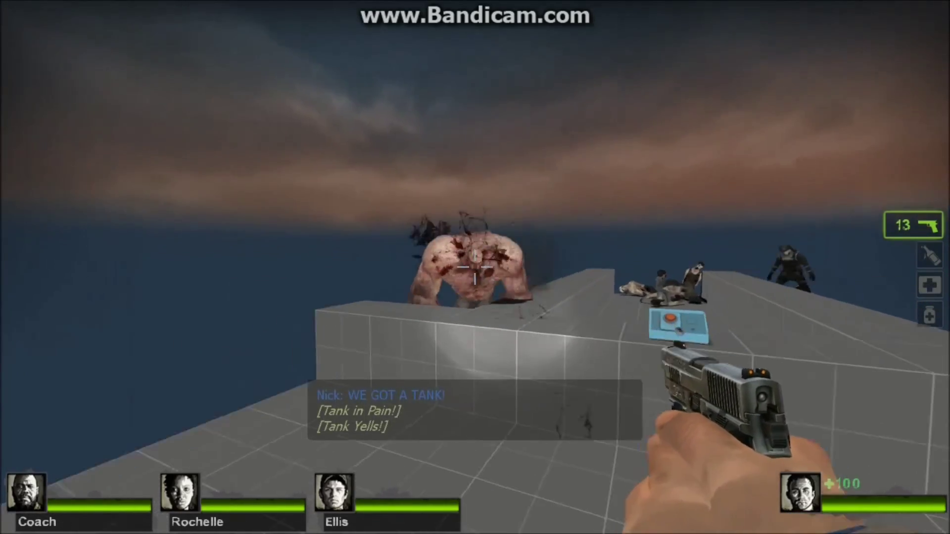
{"action": "left_click", "coordinate": [475, 267]}
{"action": "left_click", "coordinate": [475, 268]}
{"action": "left_click", "coordinate": [475, 268]}
{"action": "left_click", "coordinate": [475, 268]}
{"action": "key", "text": "r"}
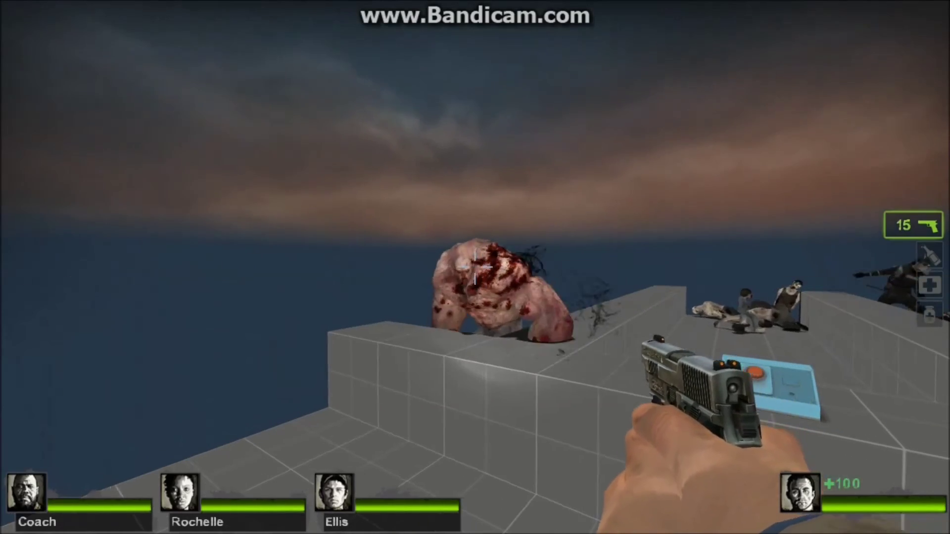
{"action": "left_click", "coordinate": [475, 268]}
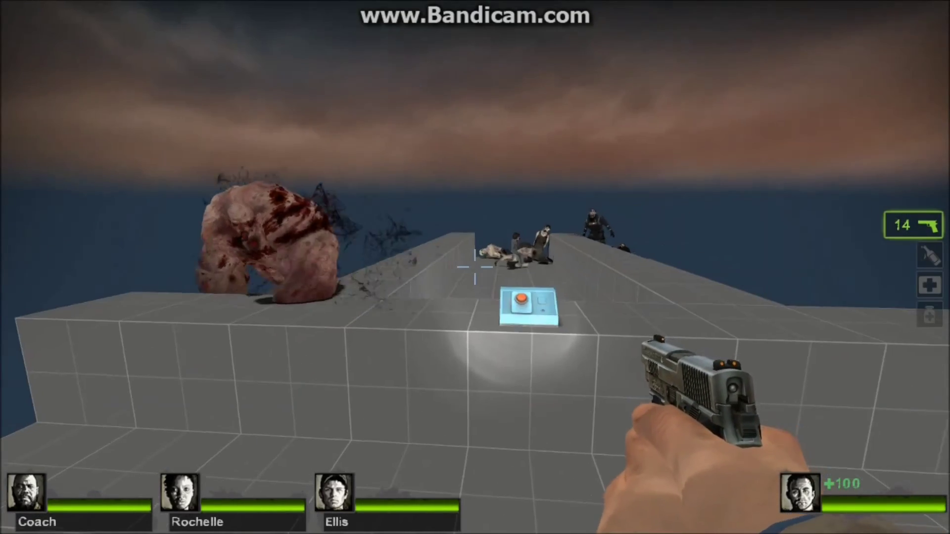
{"action": "left_click", "coordinate": [475, 268]}
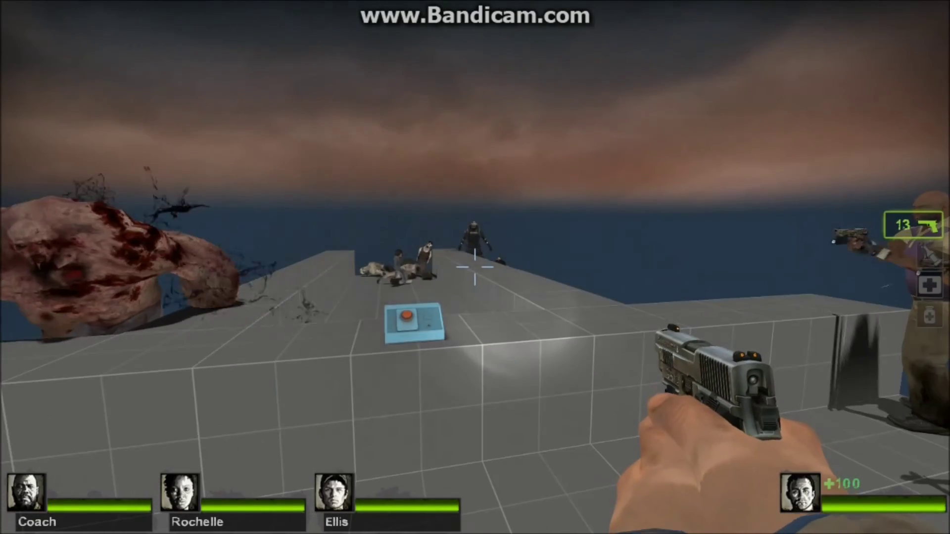